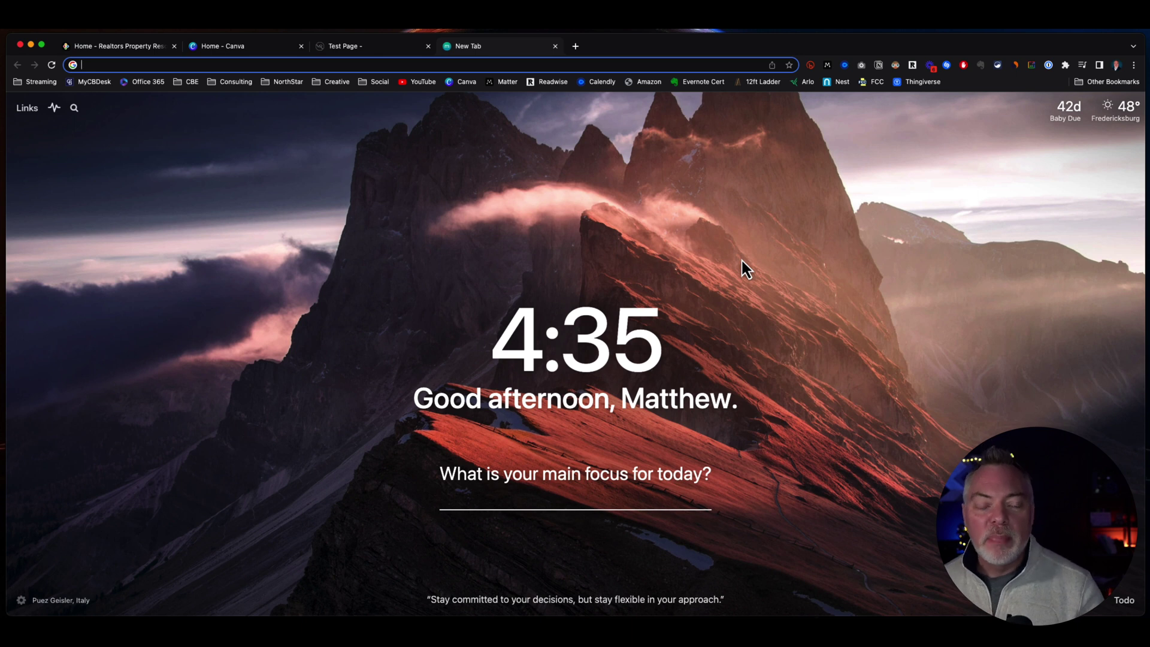
Step: On the WordPress Test Page, flip the embedded flipbook through Pending and distressed properties to estimated home values
click(369, 49)
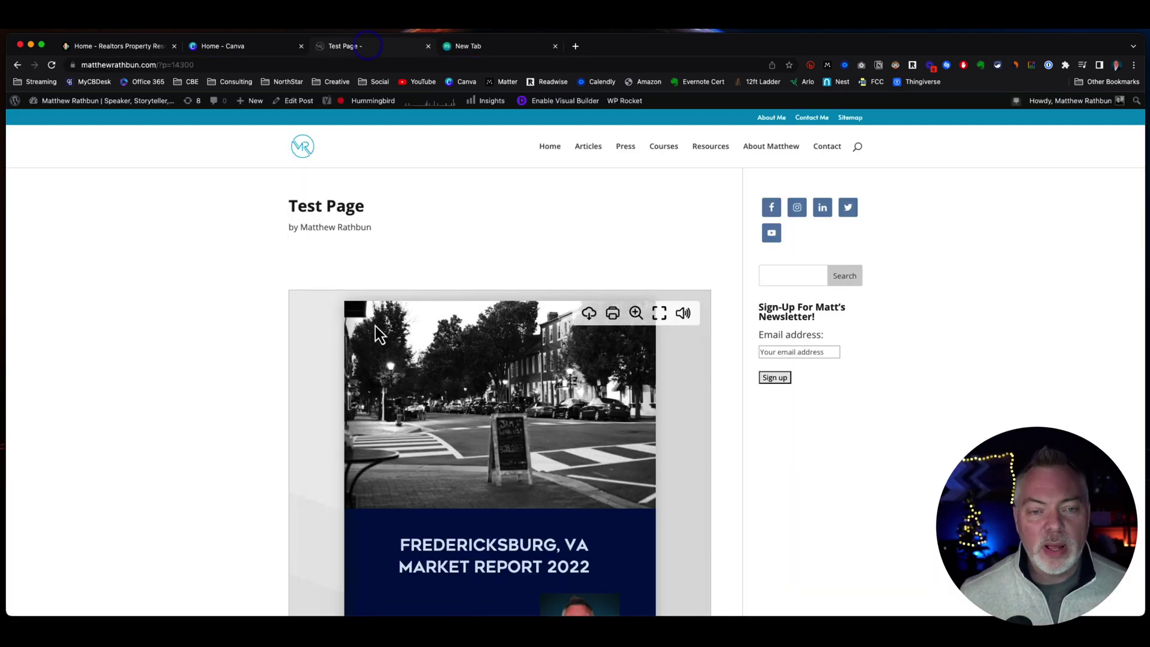
scroll(229, 336, down, 2)
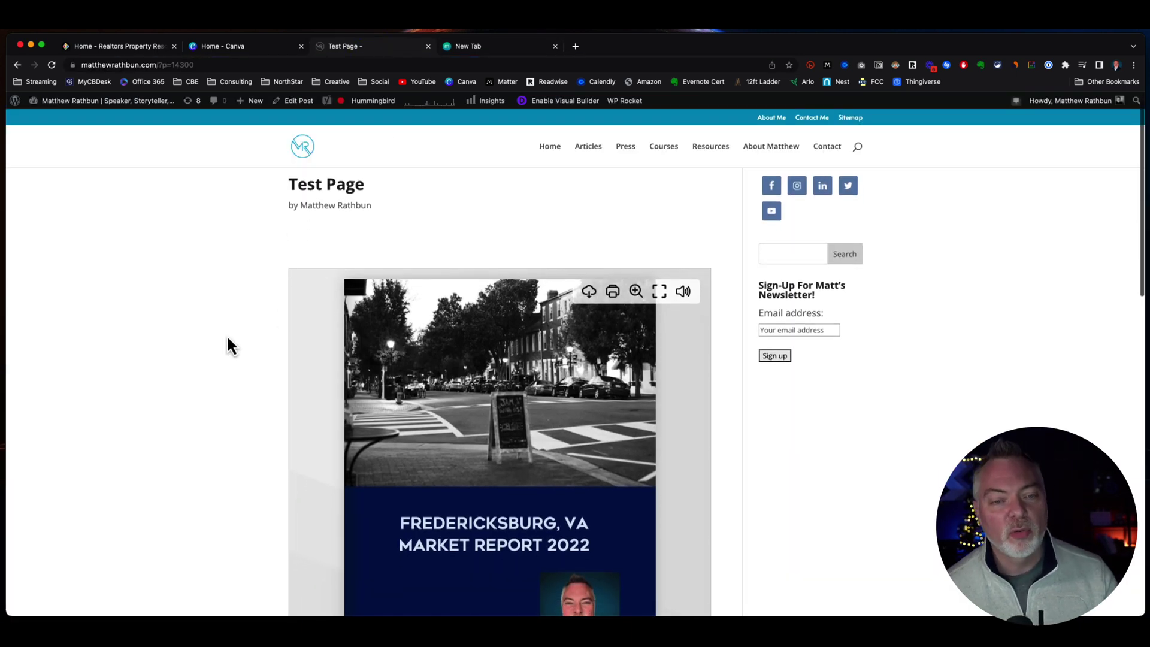
scroll(228, 339, down, 5)
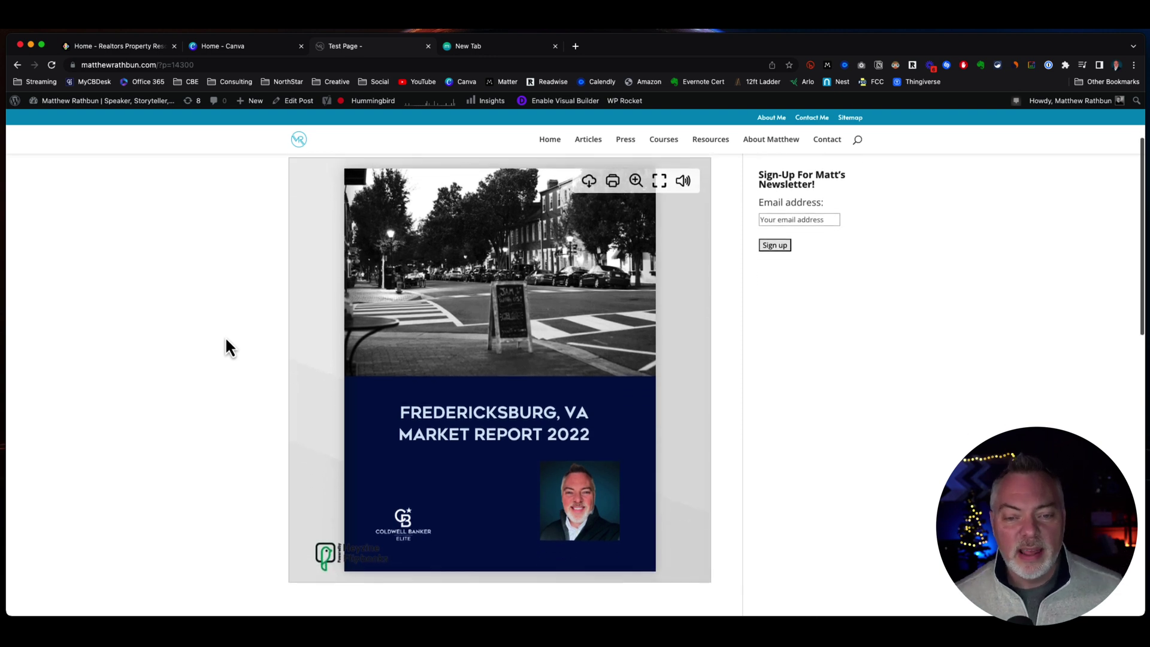
scroll(509, 395, up, 1)
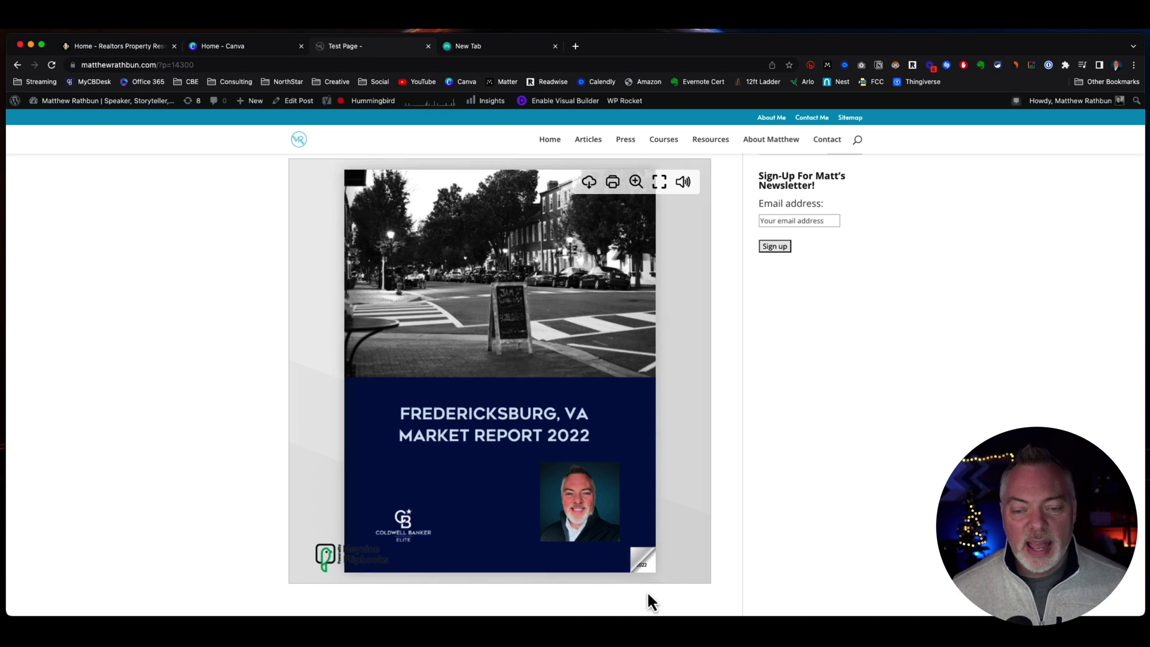
click(652, 565)
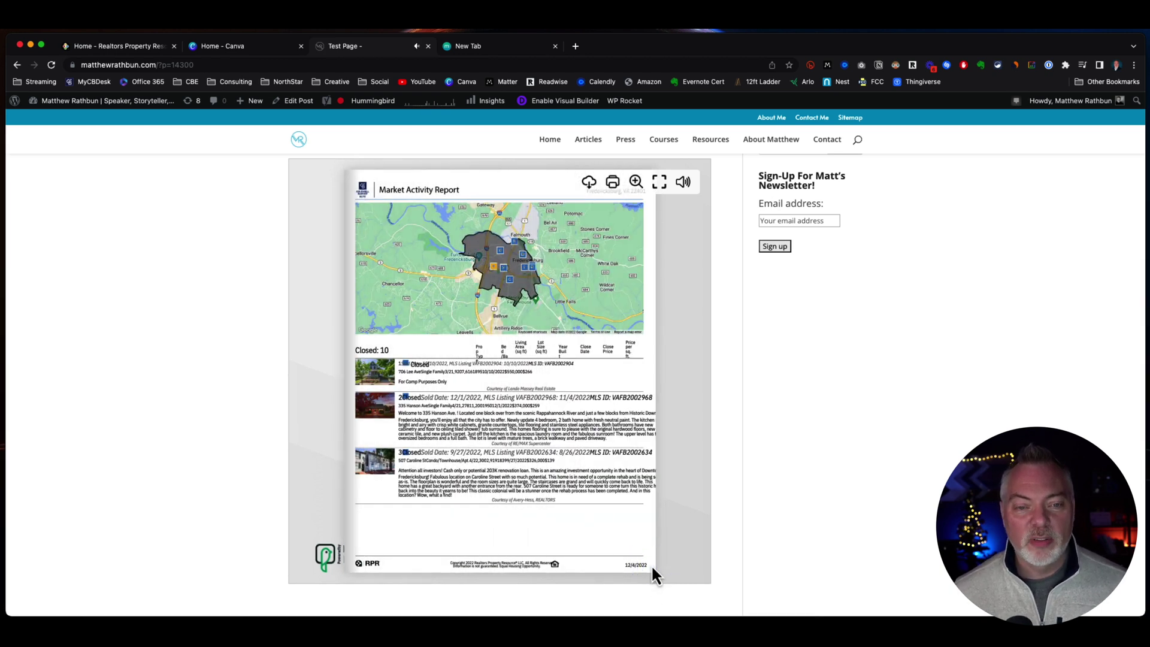
click(651, 566)
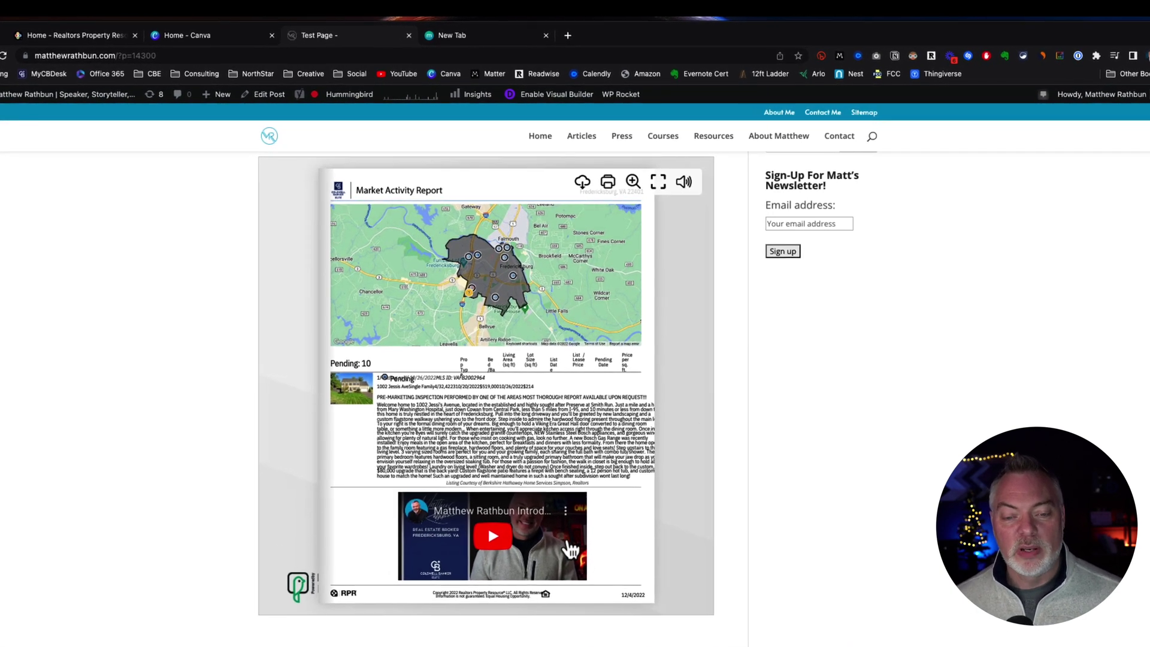
click(645, 604)
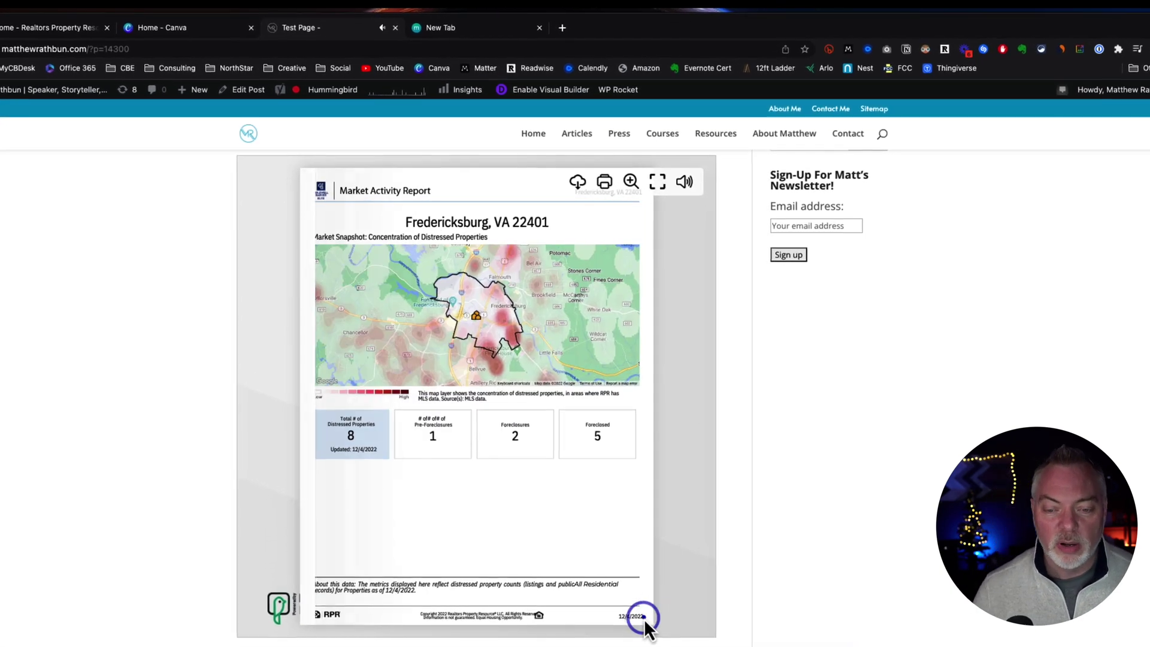
click(645, 629)
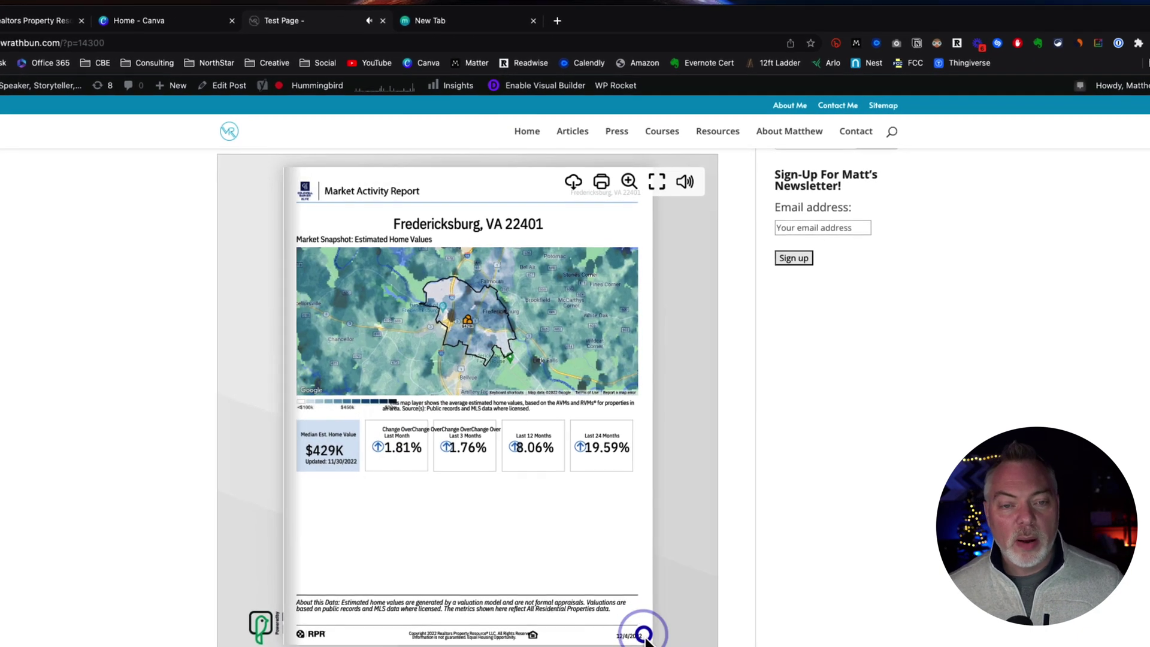
click(644, 630)
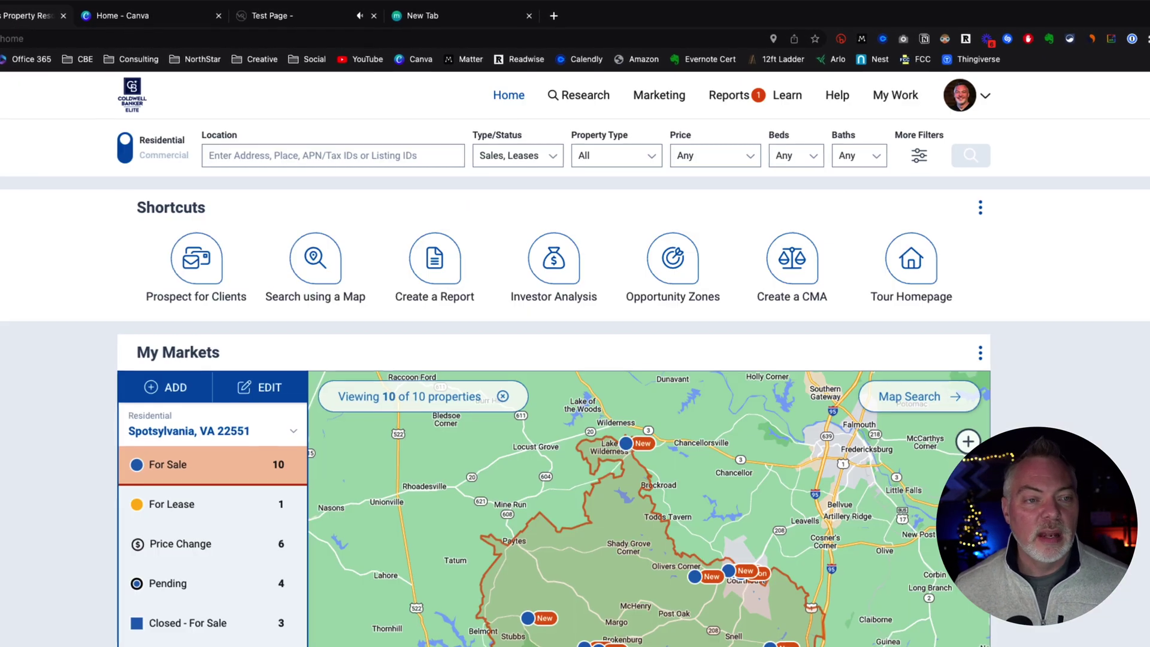
Step: Start a Market Activity Report for Fredericksburg, VA 22401 from the Reports menu
click(644, 94)
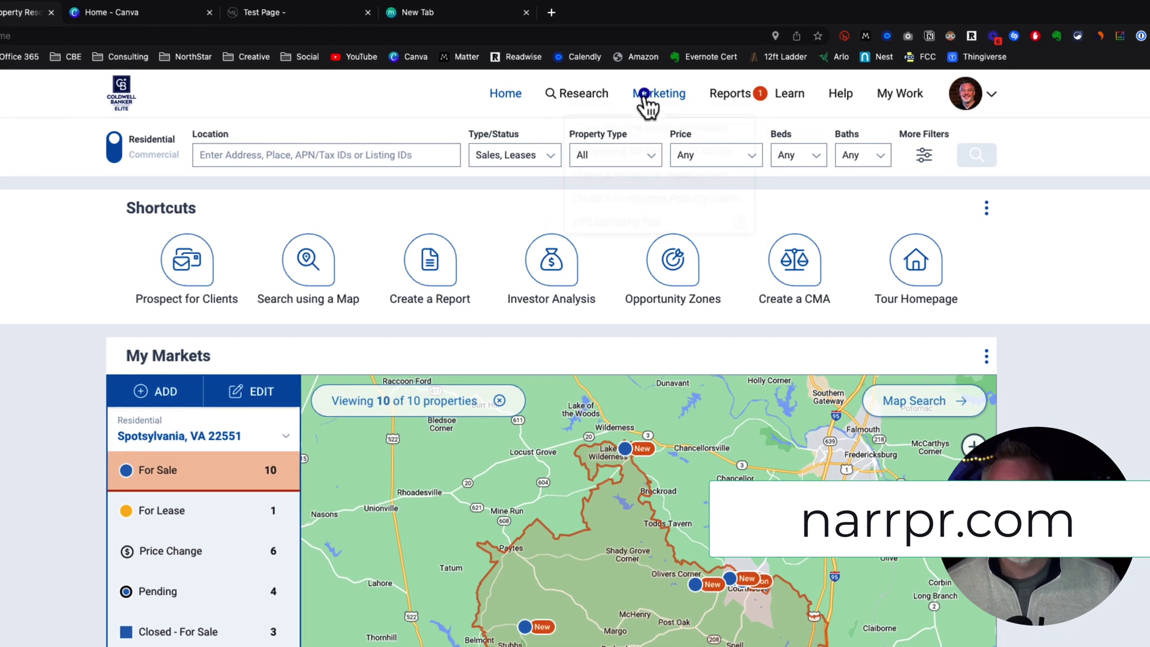
click(738, 97)
click(743, 341)
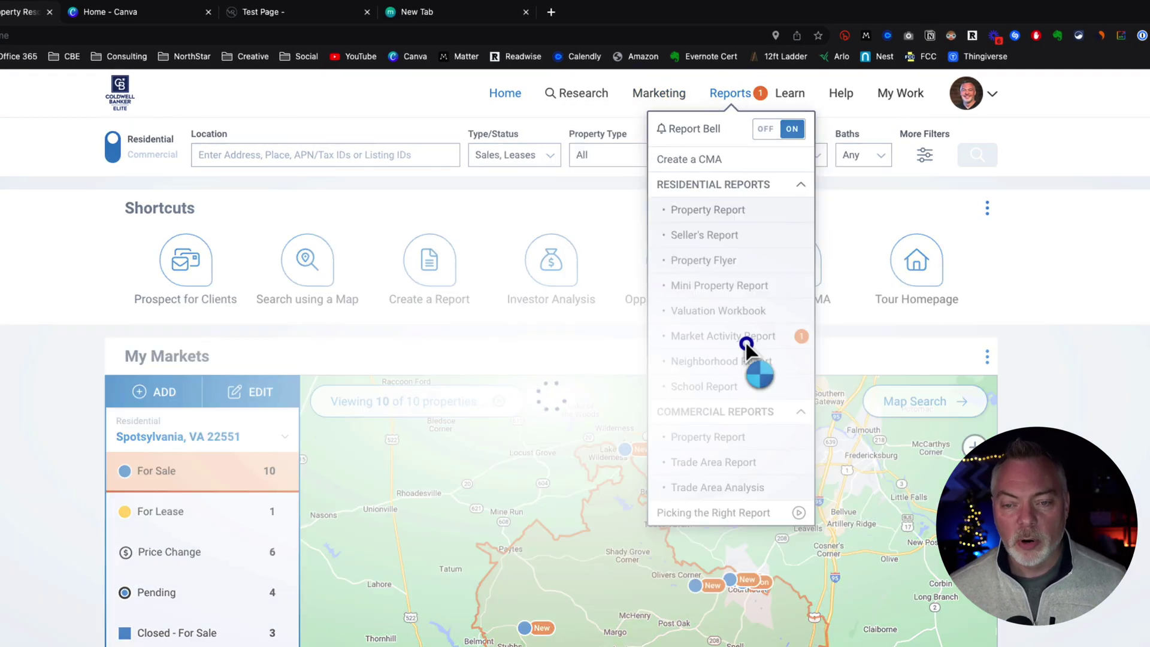
scroll(17, 406, up, 6)
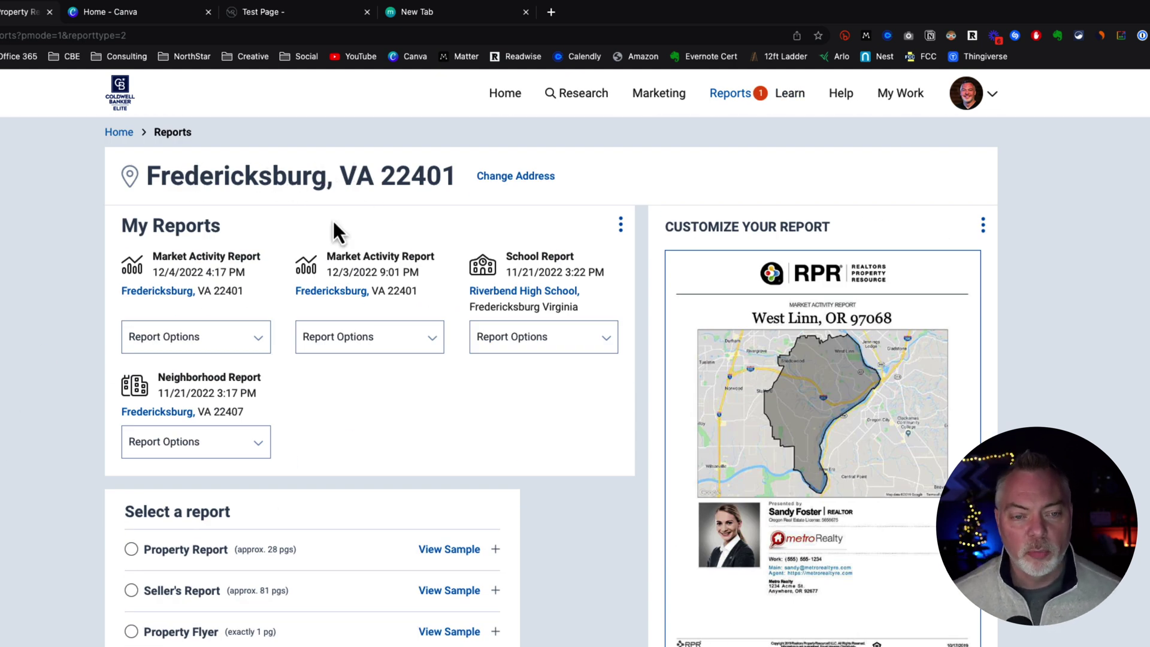
scroll(336, 243, down, 5)
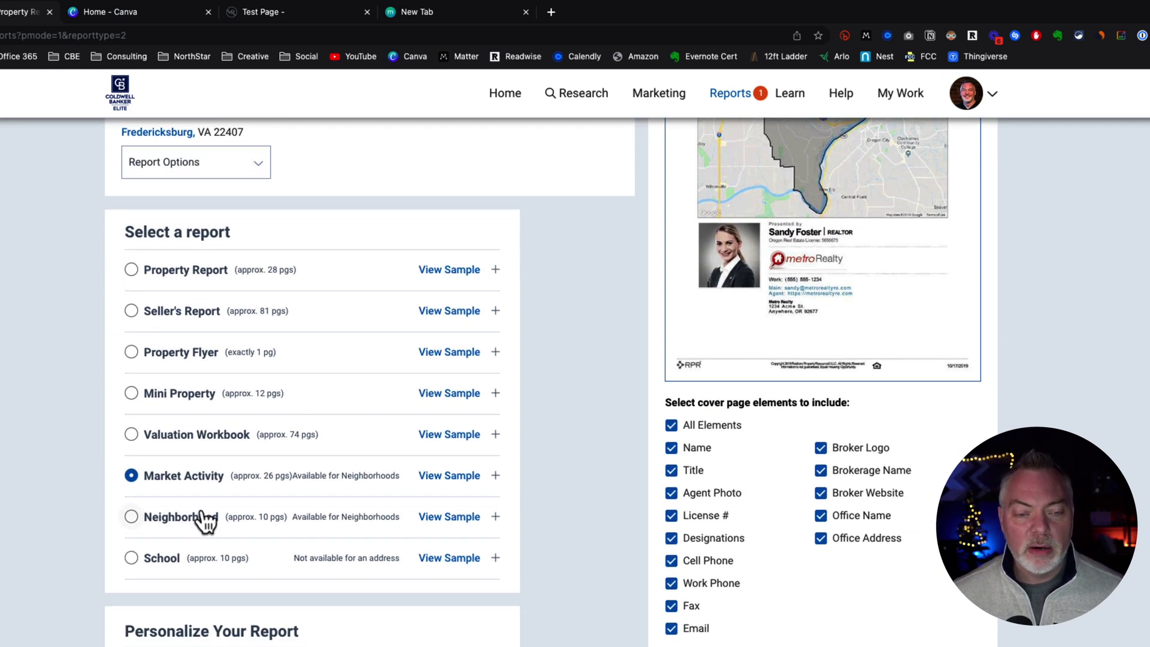
scroll(377, 501, down, 1)
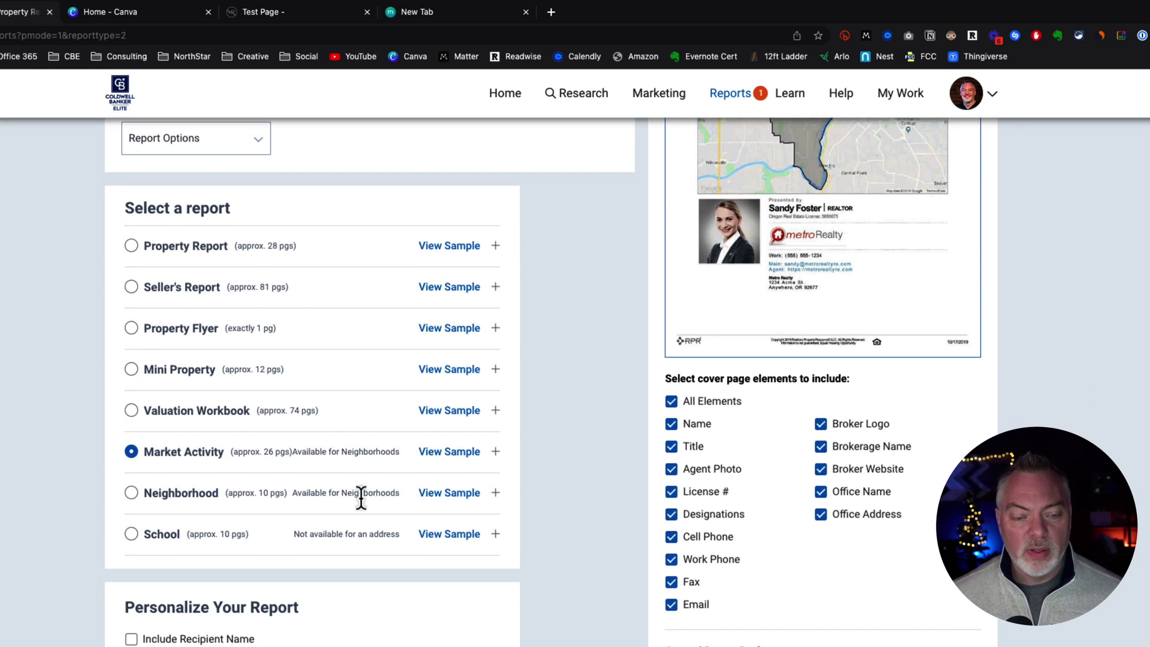
scroll(296, 470, down, 3)
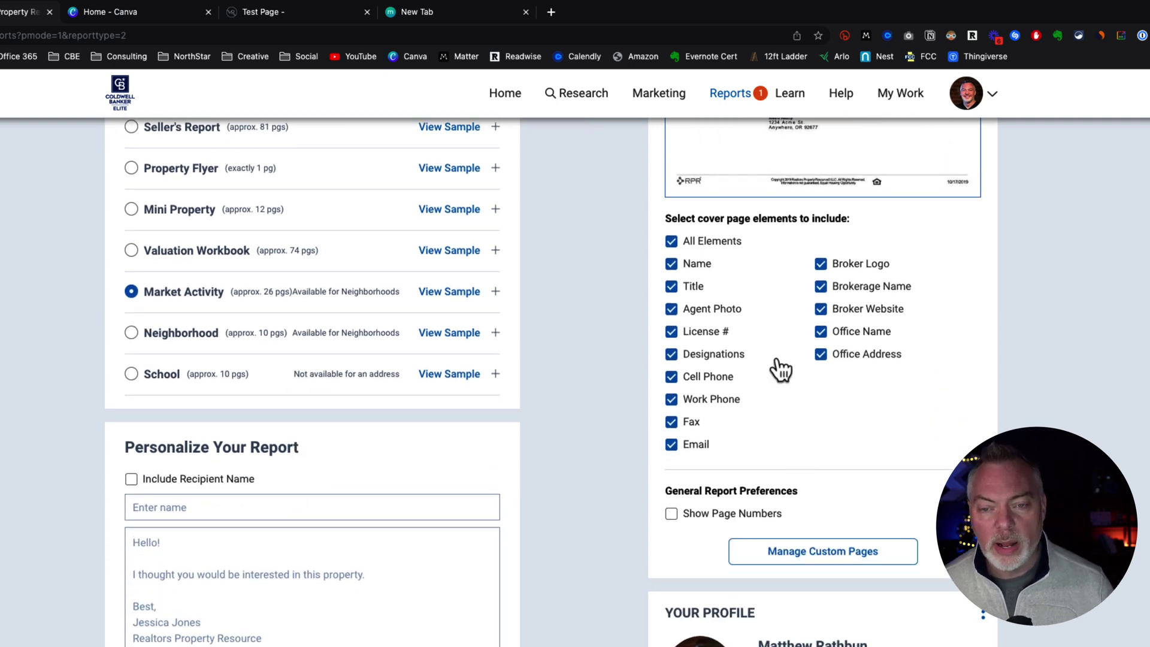
scroll(781, 420, up, 1)
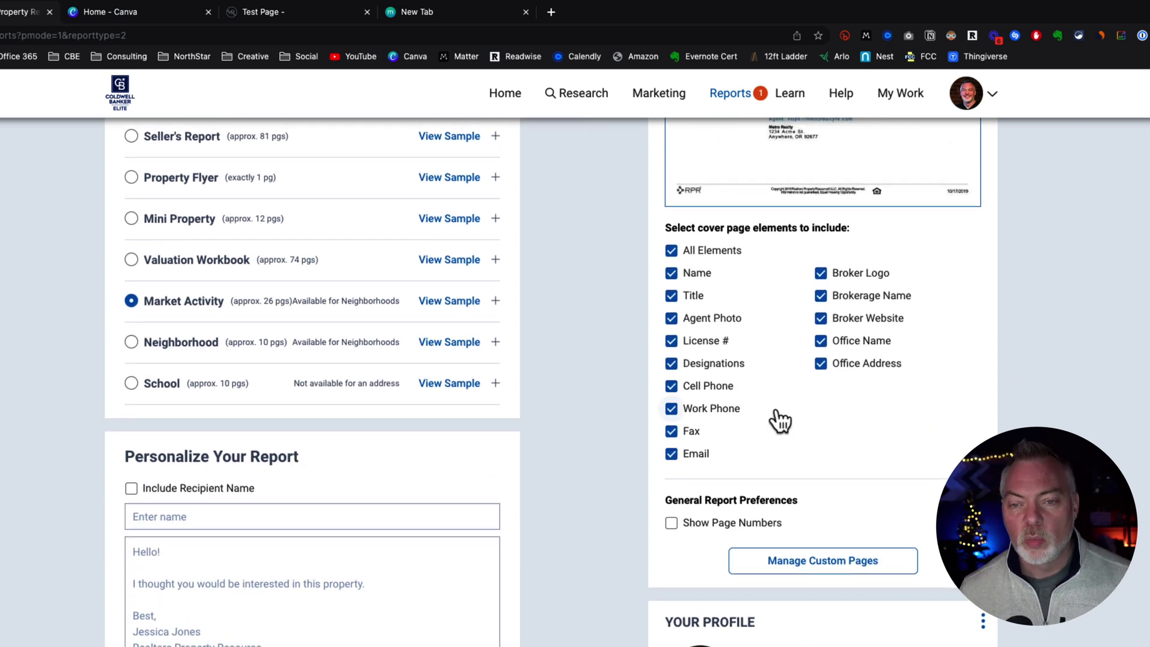
Step: Exclude Fax from the cover page elements, run the report, and close the generation notice
click(671, 436)
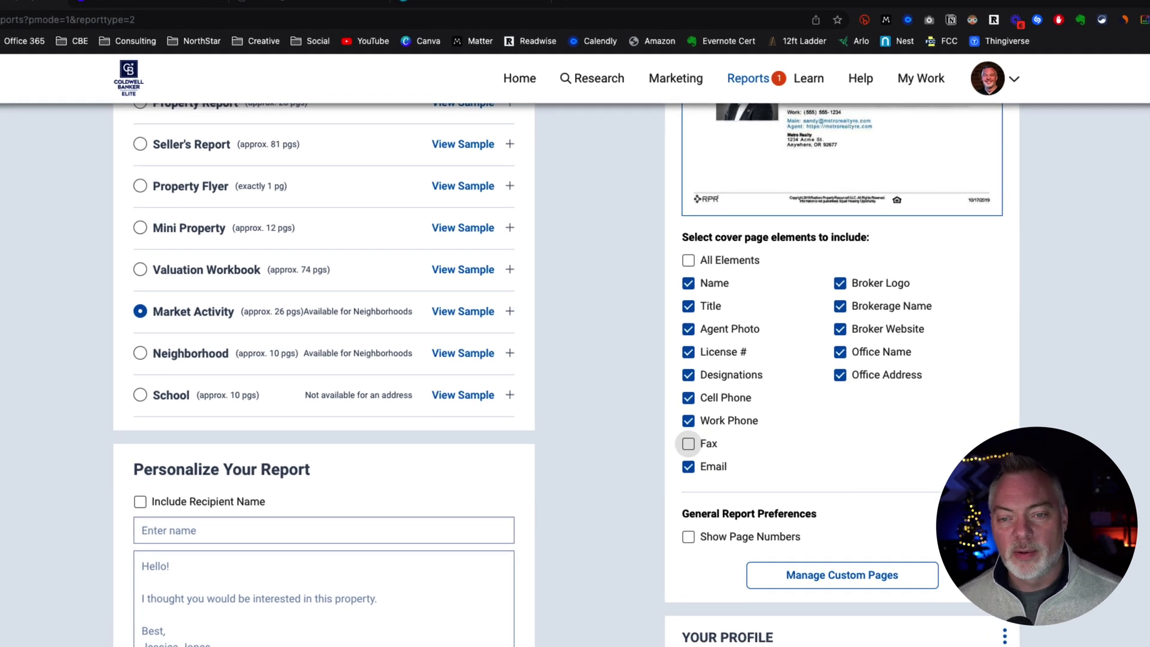
scroll(845, 150, up, 2)
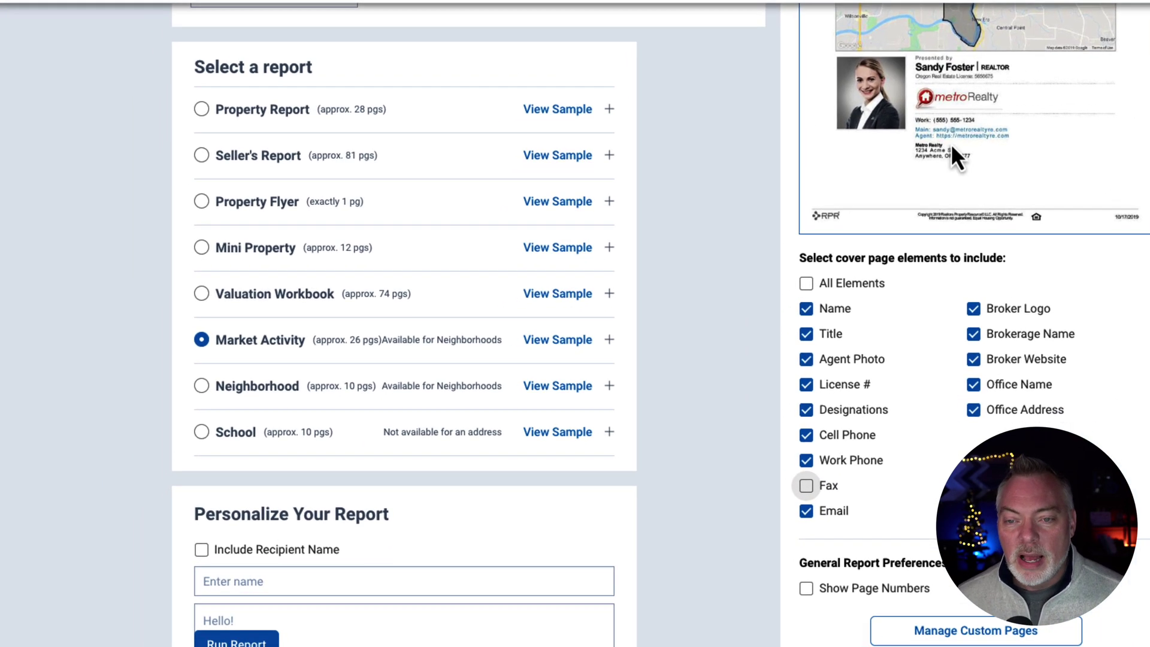
scroll(1042, 180, up, 4)
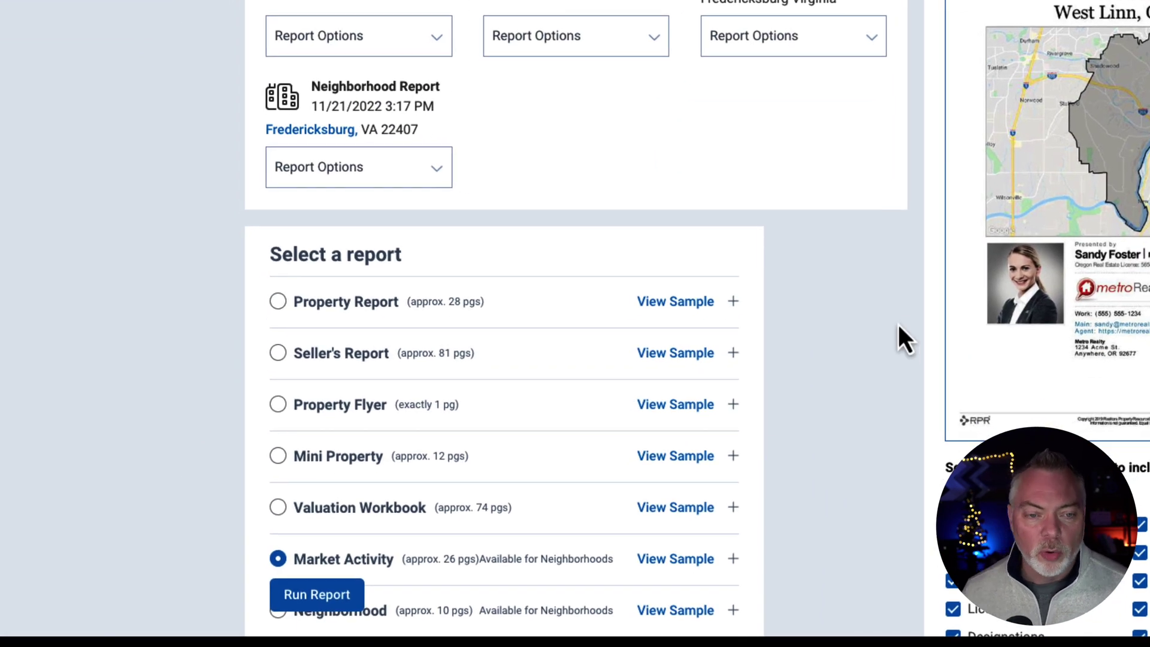
scroll(898, 322, down, 4)
click(328, 596)
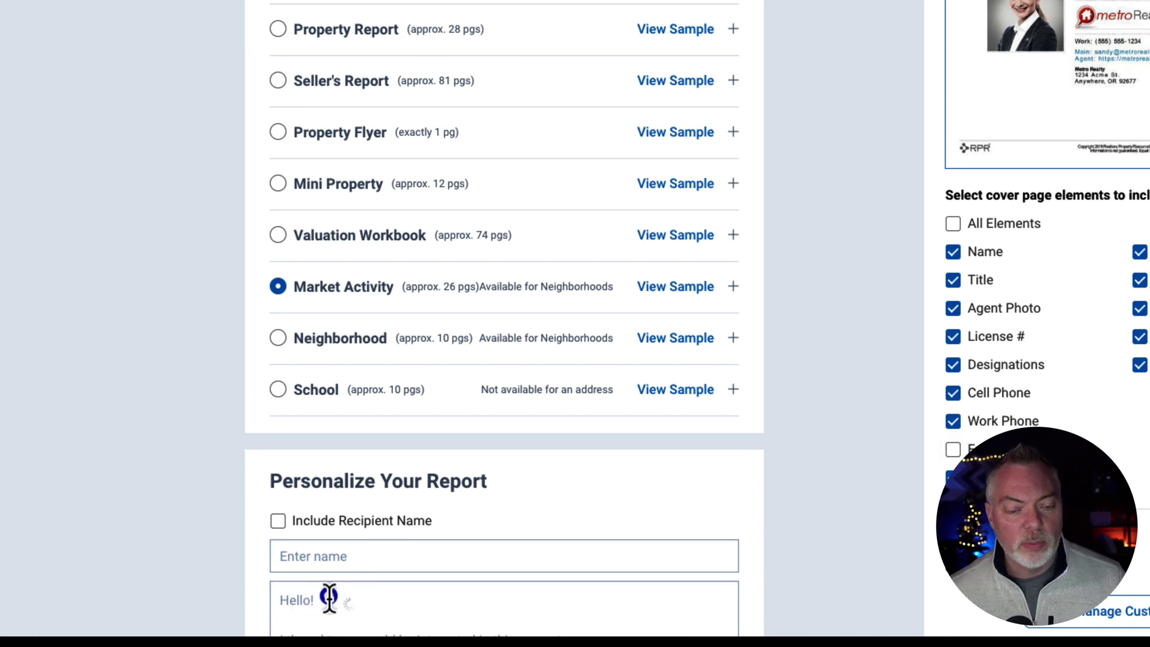
click(1102, 78)
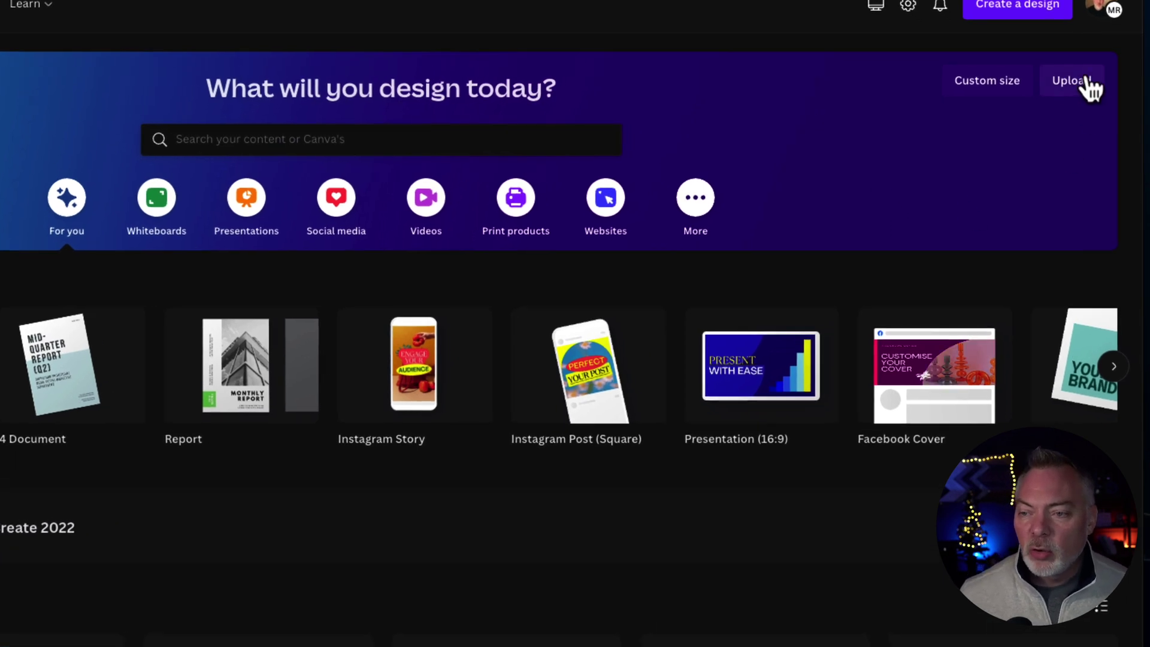
Step: Upload and import the Market Activity Report PDF into Canva
click(1087, 81)
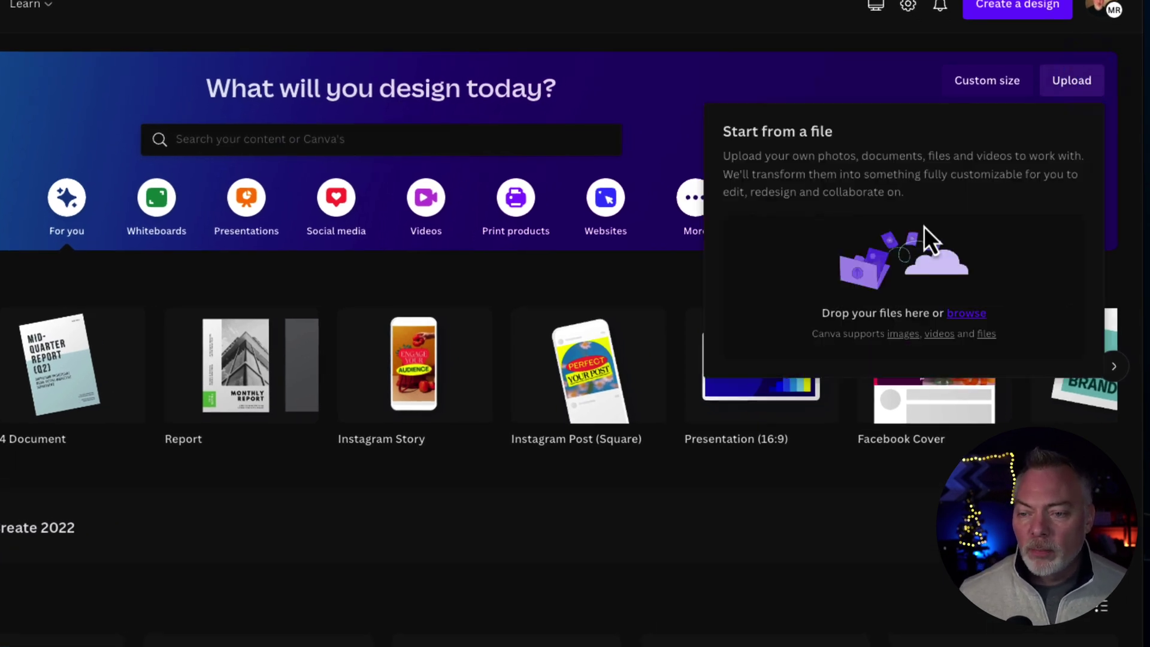
click(967, 313)
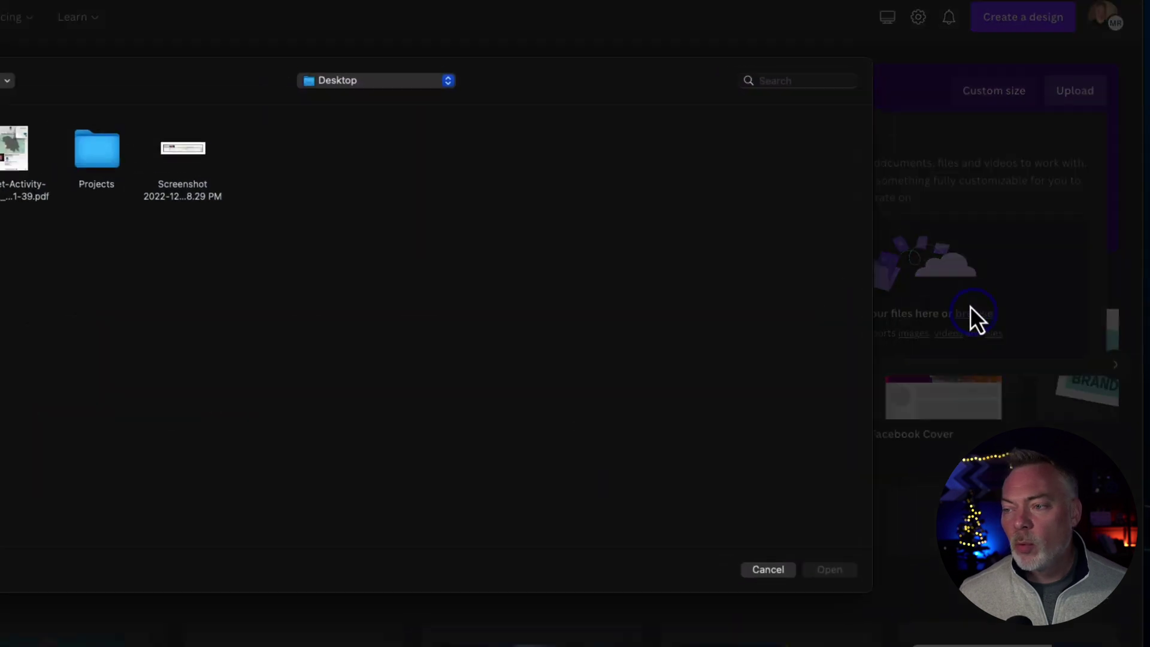
click(362, 203)
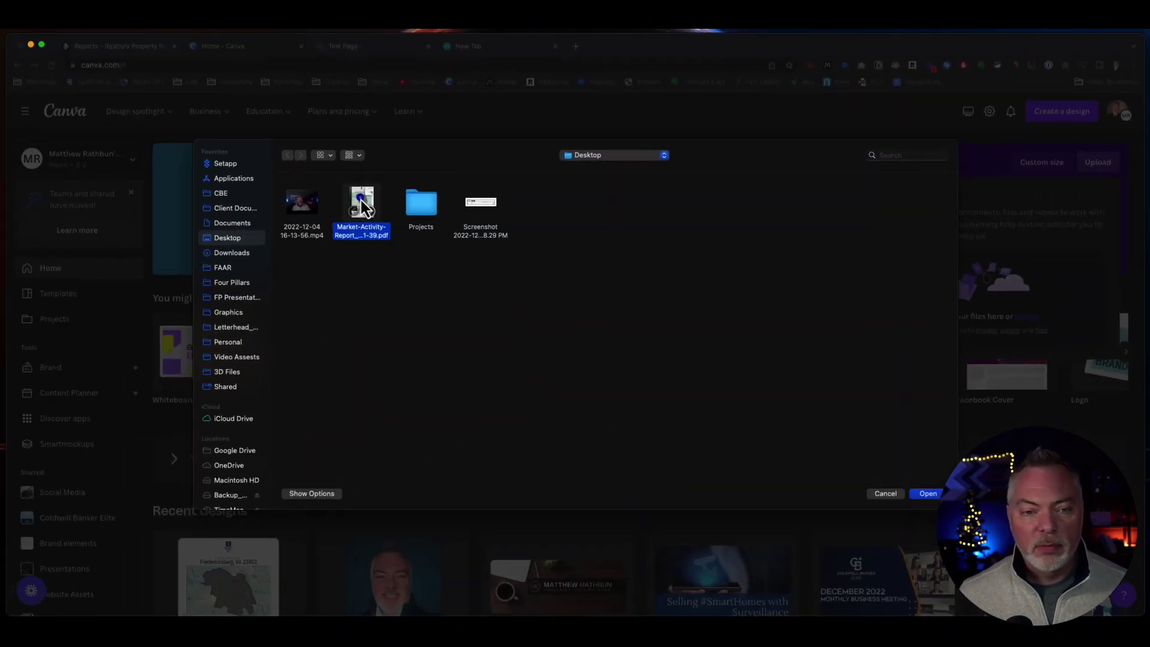
click(929, 493)
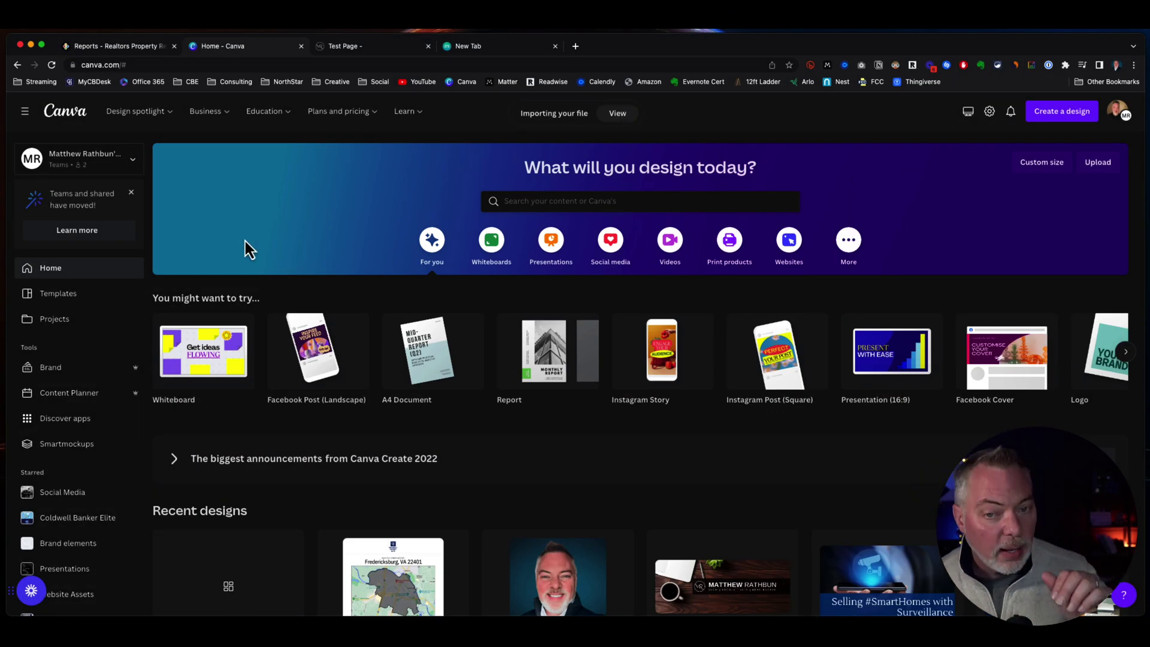
Step: Open the Fredericksburg Market-Activity-Report design from Recent designs
scroll(226, 389, down, 2)
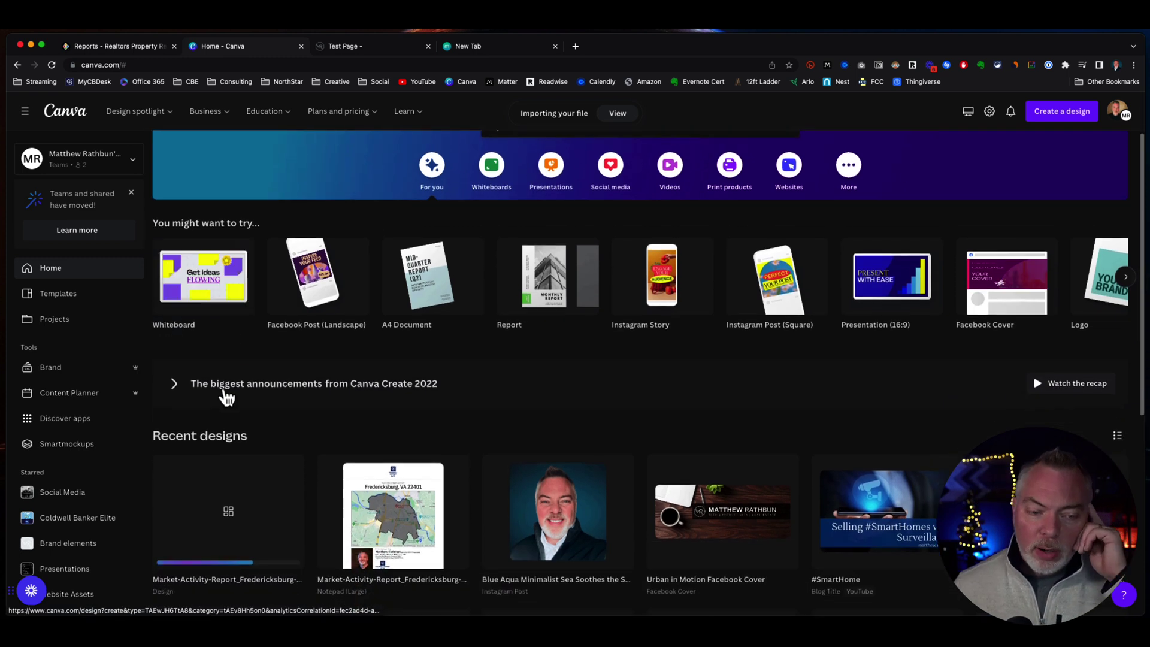
scroll(227, 398, down, 3)
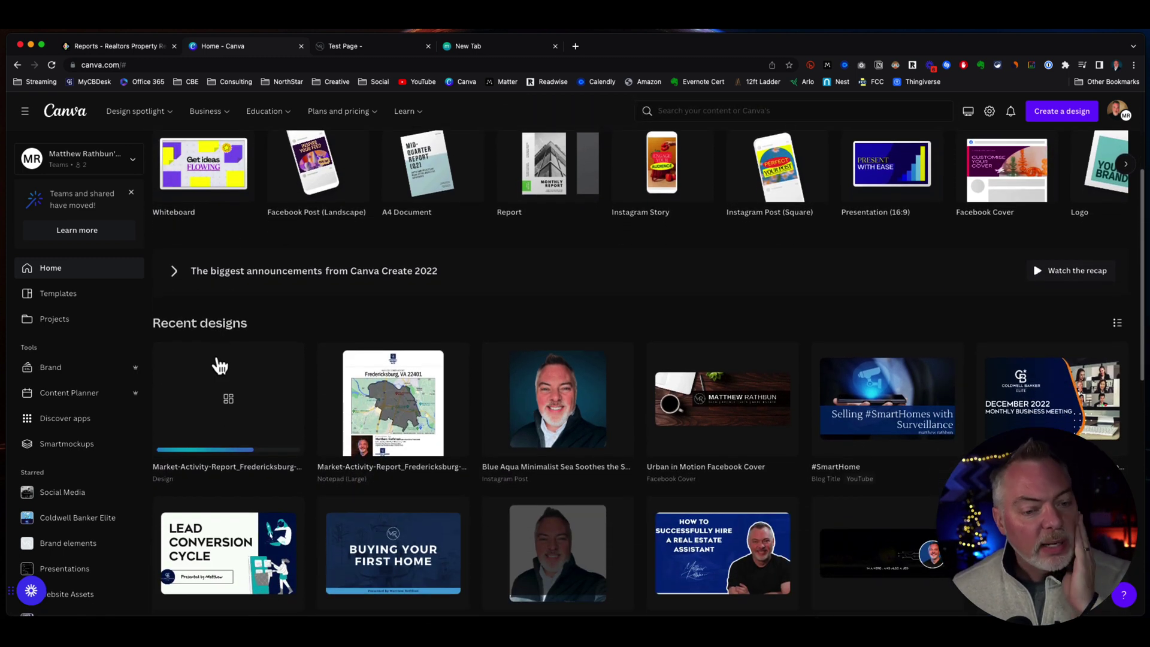
scroll(219, 413, down, 1)
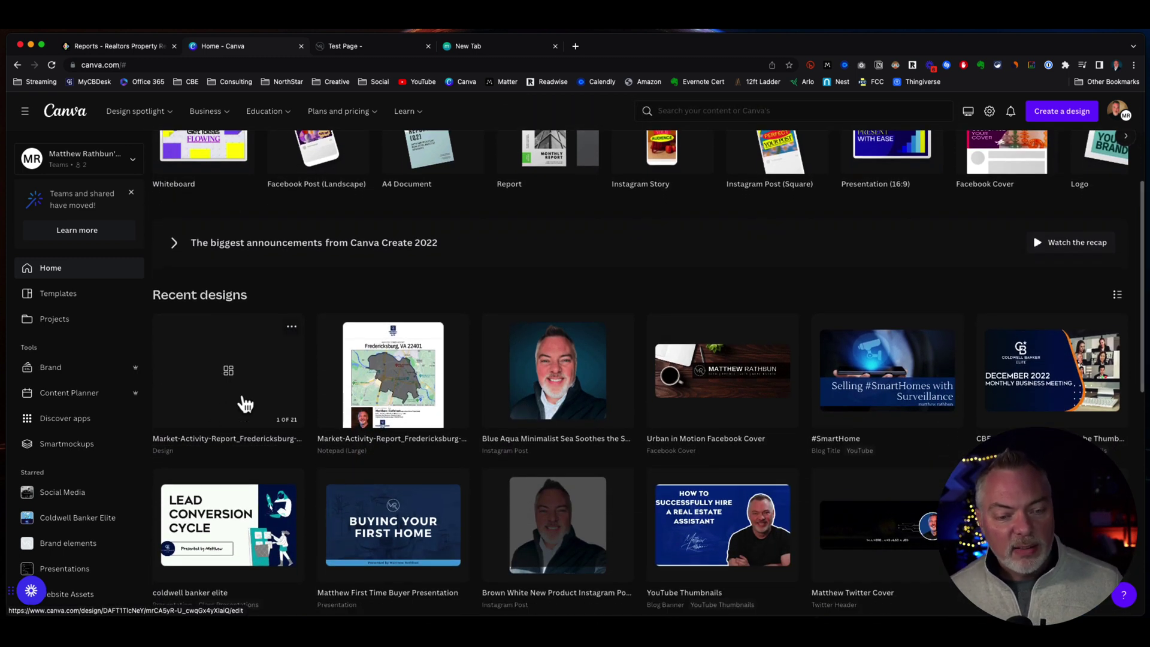
click(225, 374)
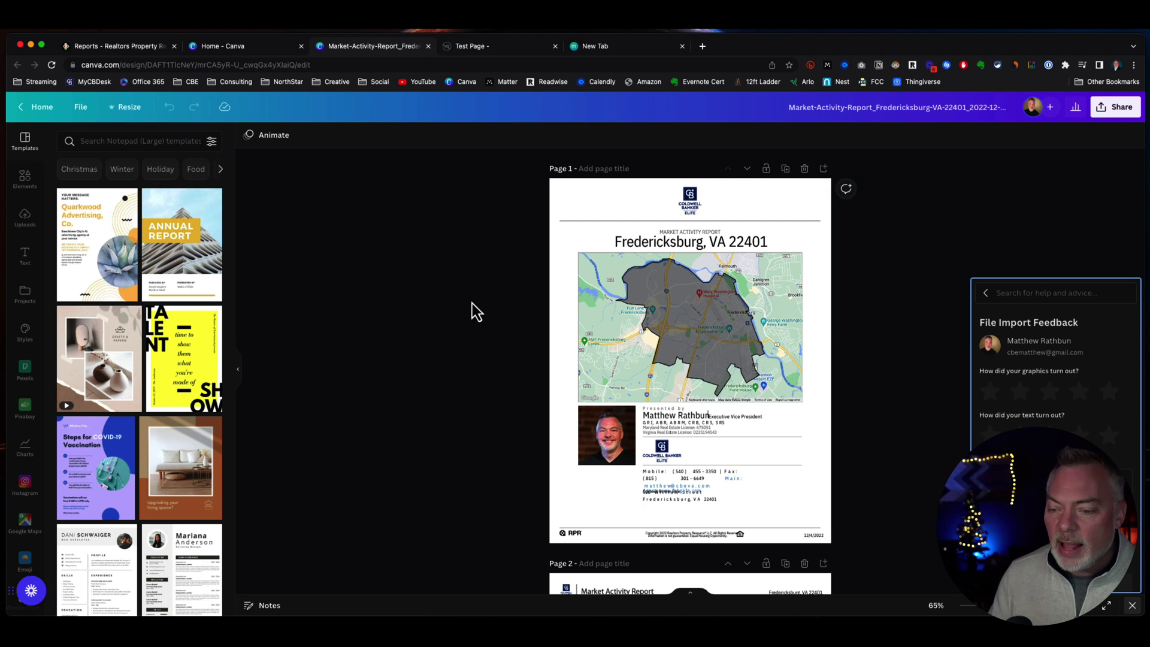
Step: Enlarge the map image on page 1 slightly
click(1127, 599)
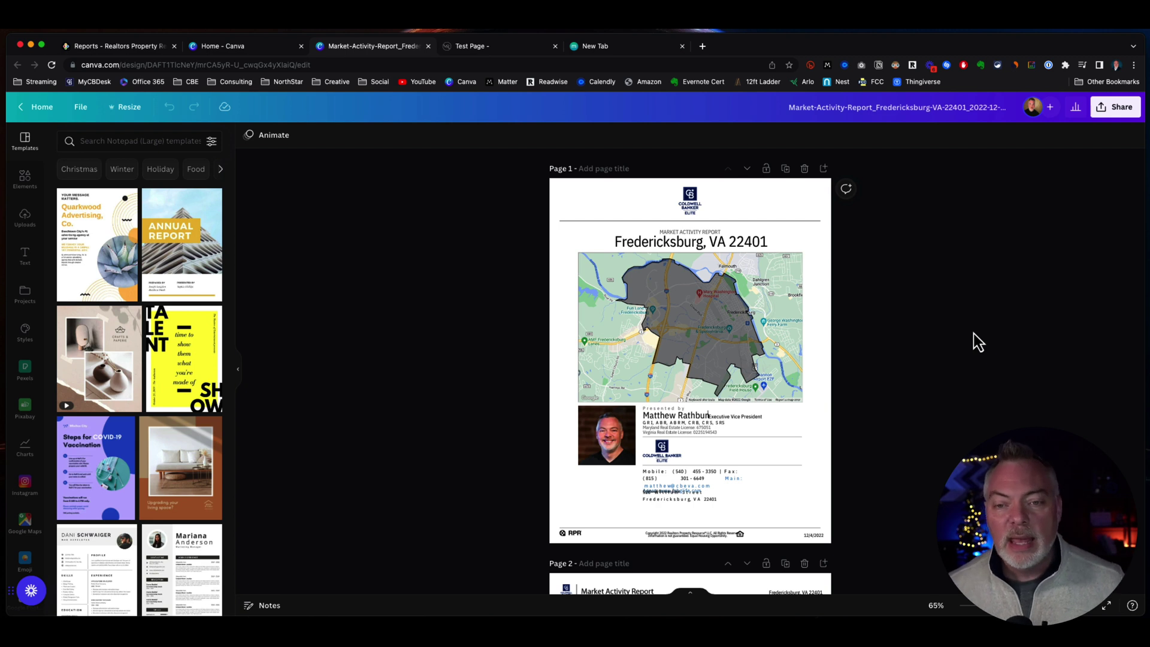
click(701, 318)
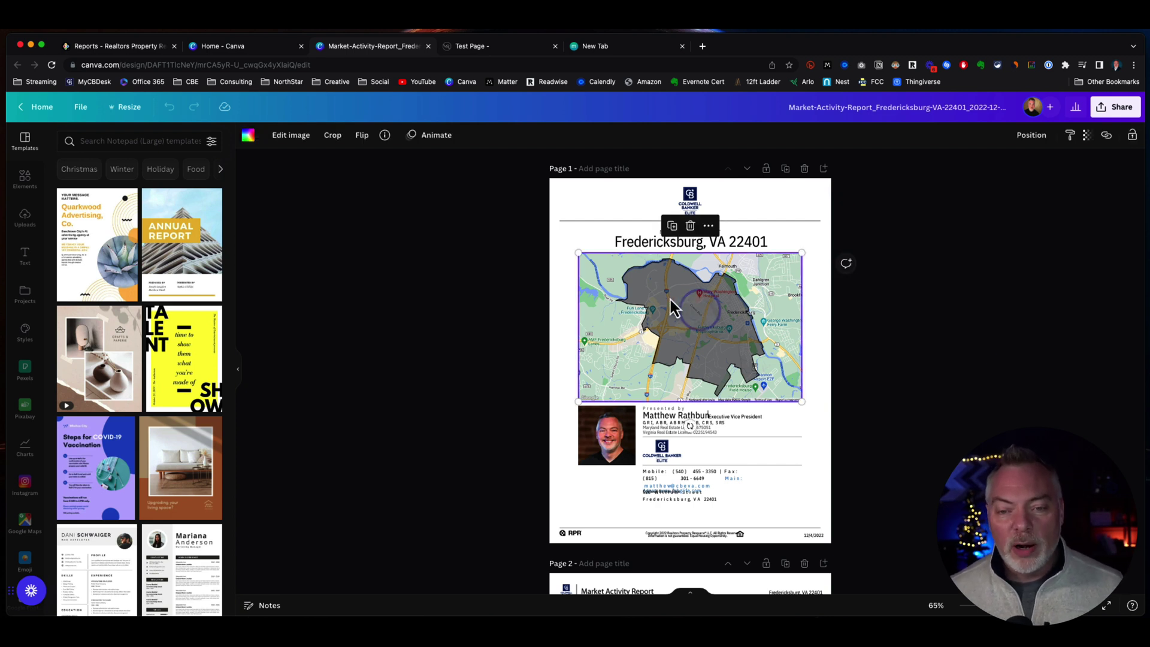
mouse_move(577, 252)
mouse_down()
mouse_move(620, 289)
mouse_move(573, 261)
mouse_up()
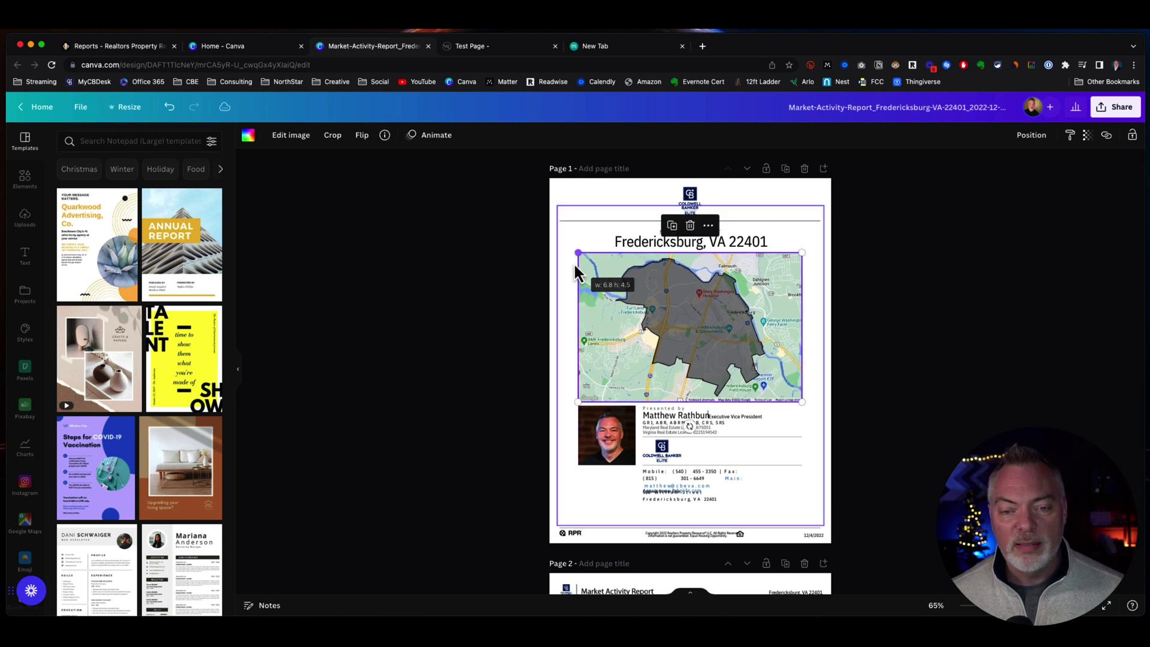
Step: Replace the agent headshot with an Avatars photo, keeping the original frame
click(609, 427)
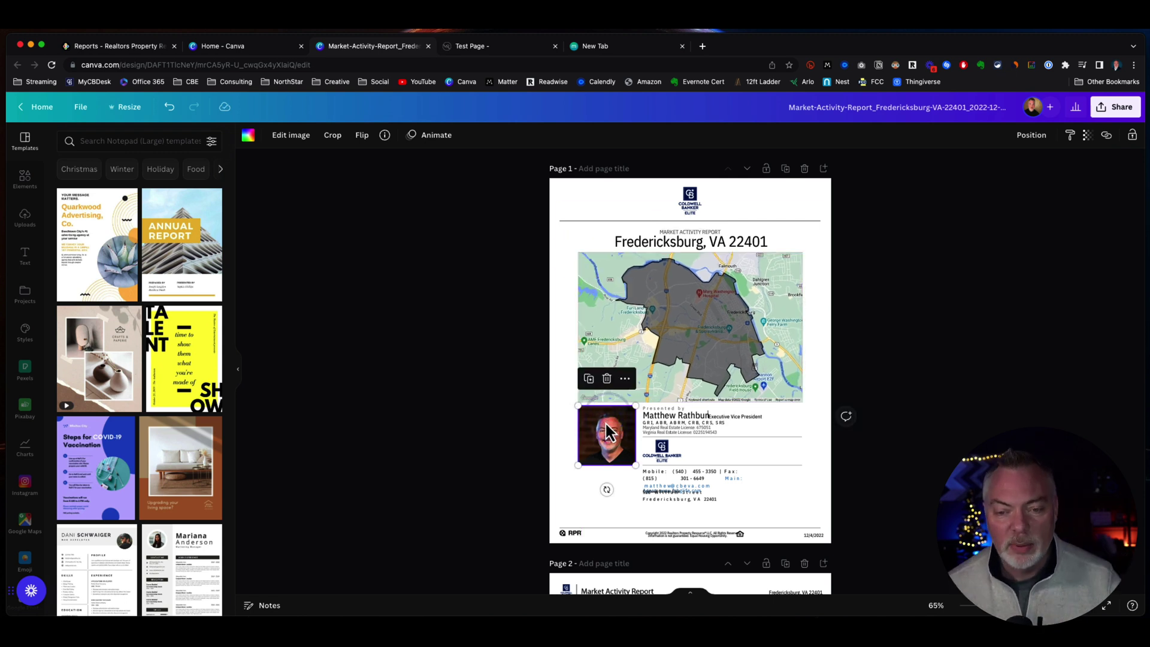
click(609, 385)
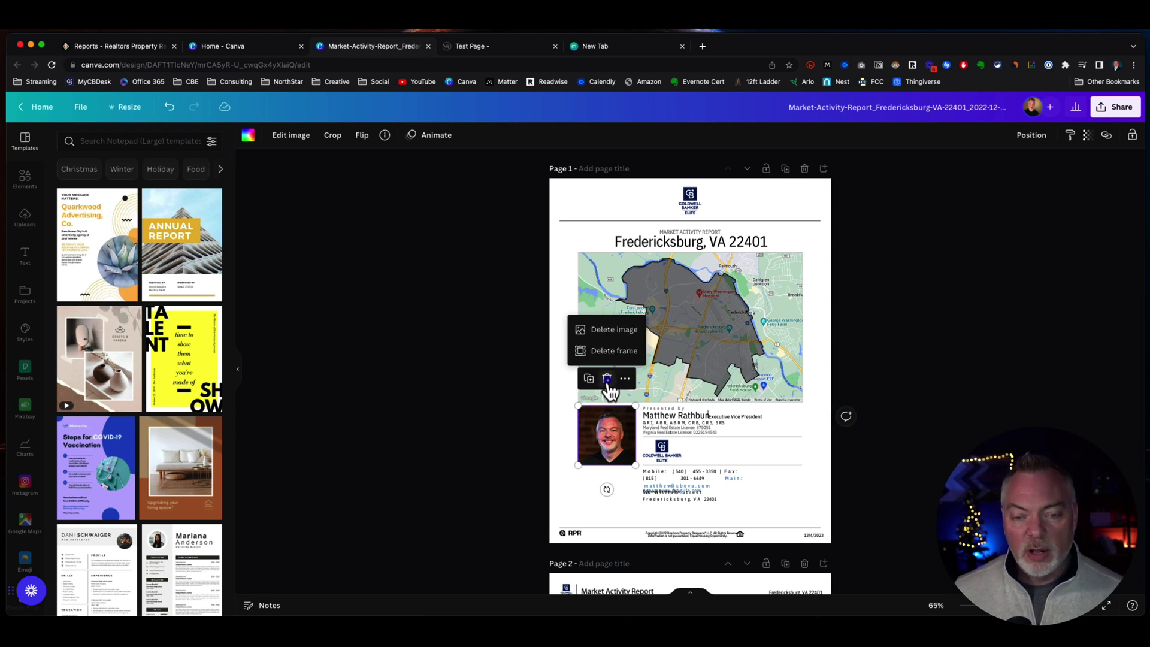
click(605, 331)
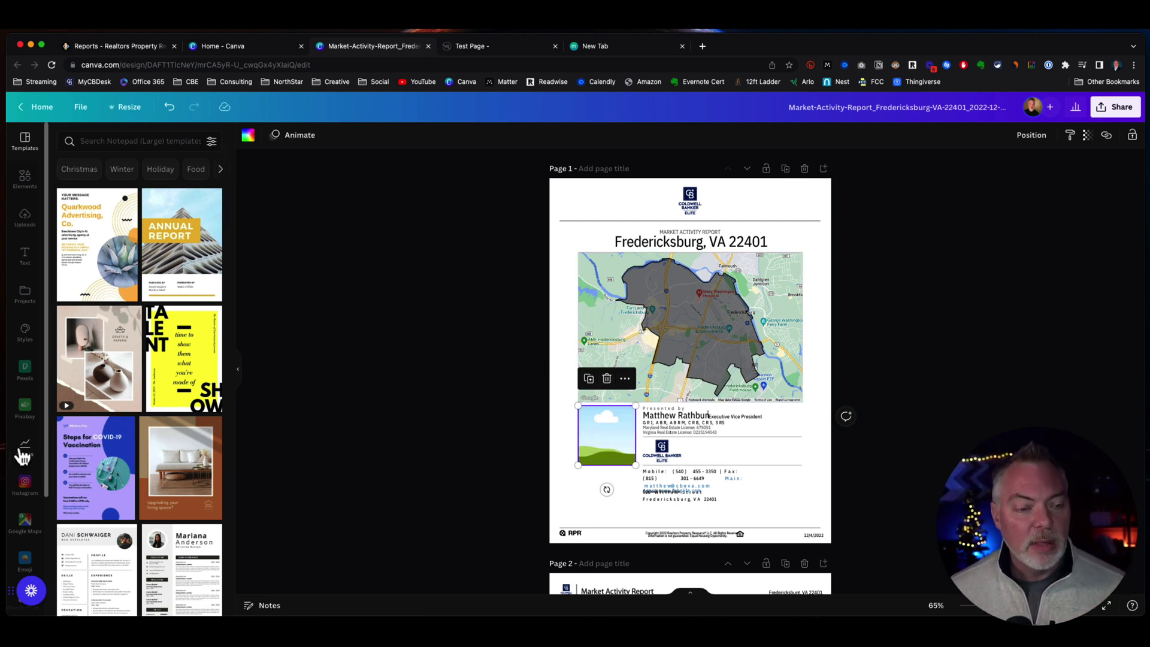
scroll(19, 467, down, 3)
click(25, 516)
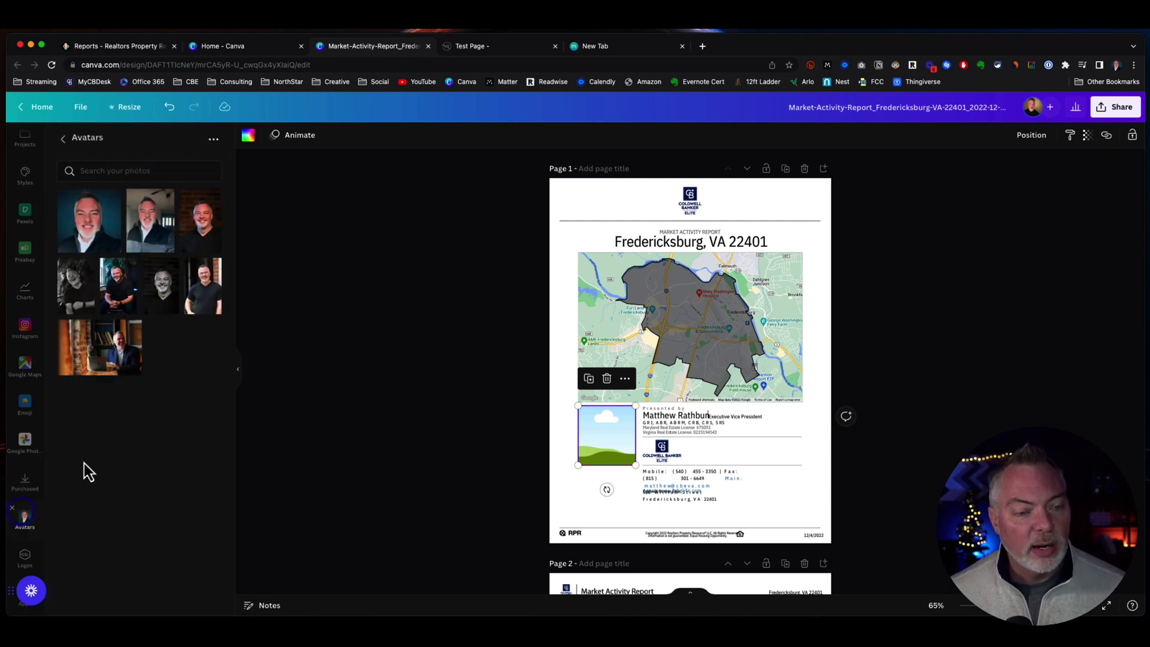
drag(93, 232, 592, 432)
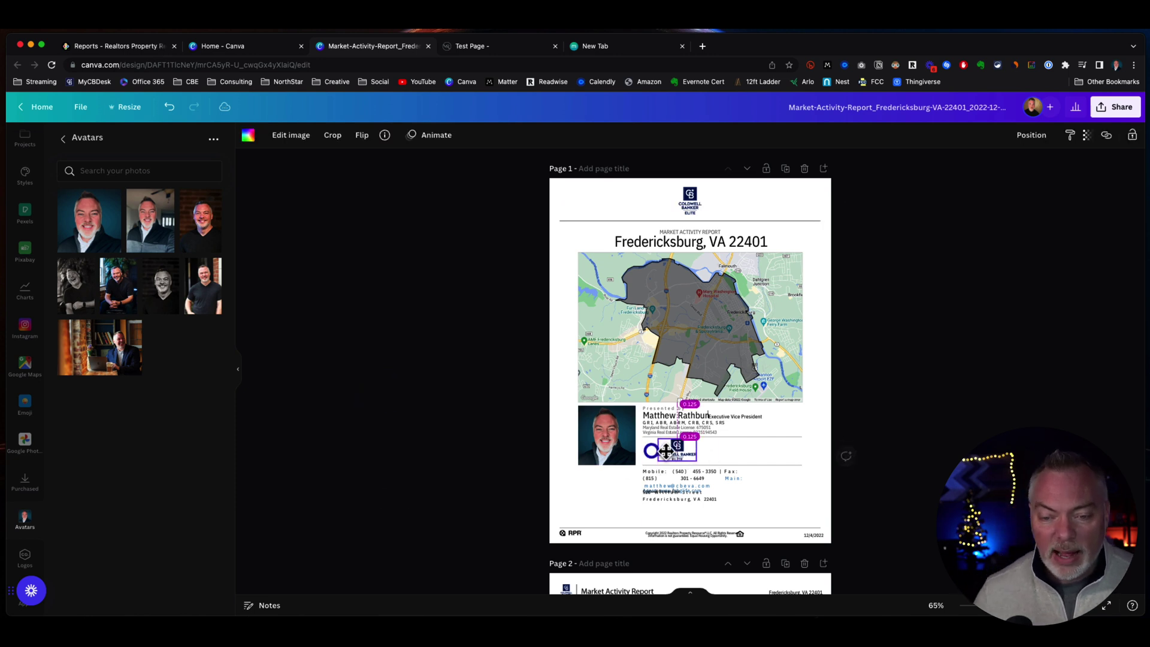
Step: Move the small logo to the divider's right end and delete the top logo
drag(666, 451, 767, 451)
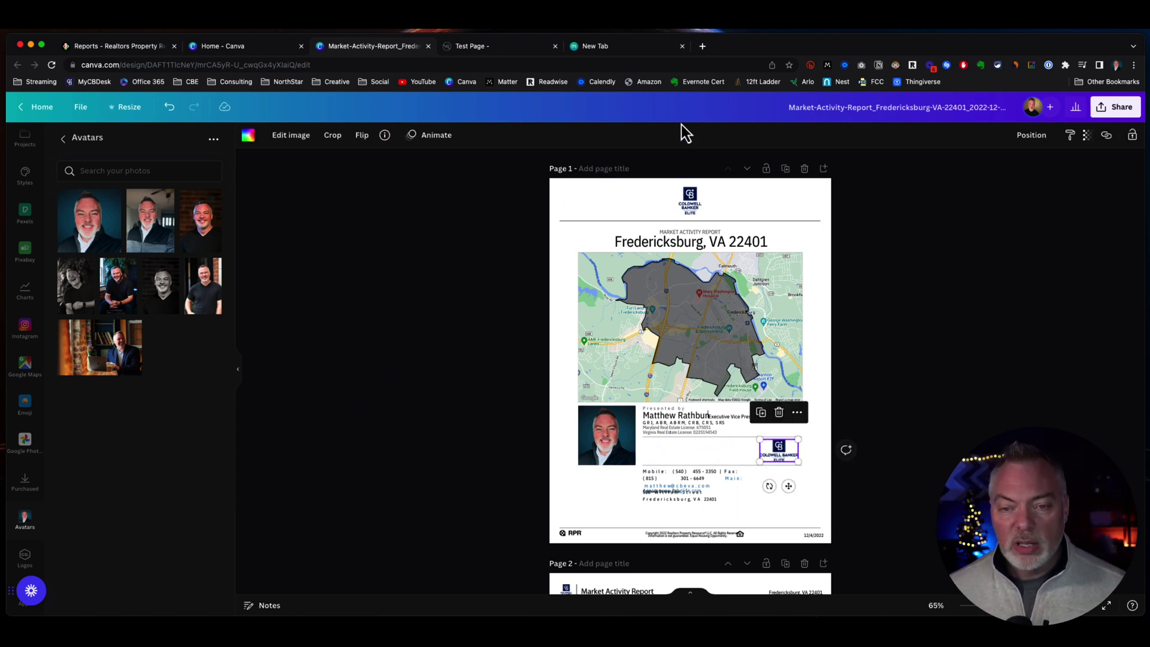
click(694, 201)
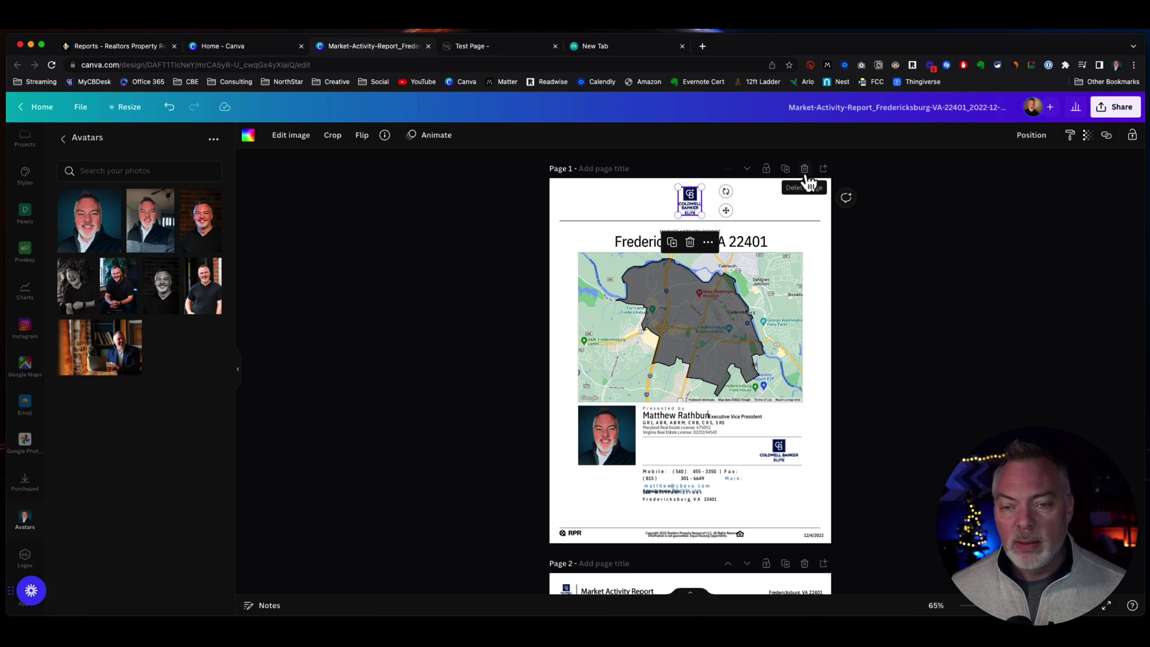
right_click(691, 202)
click(689, 200)
right_click(689, 200)
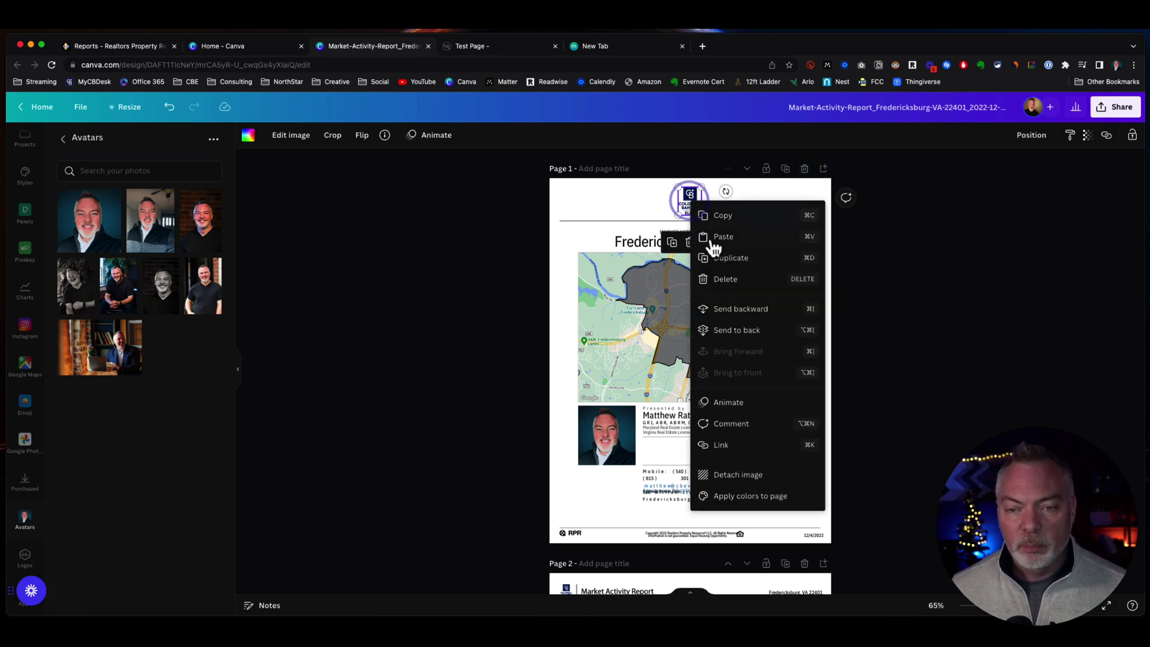
click(726, 278)
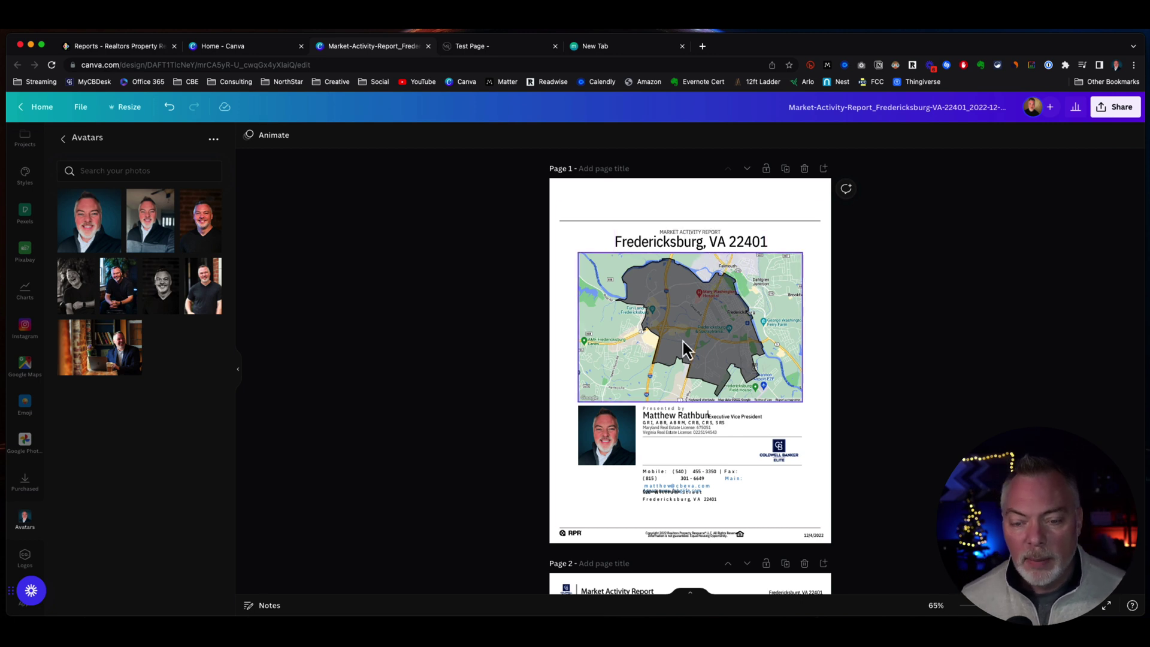
Step: Delete the phone and address contact text blocks on page 1
click(652, 476)
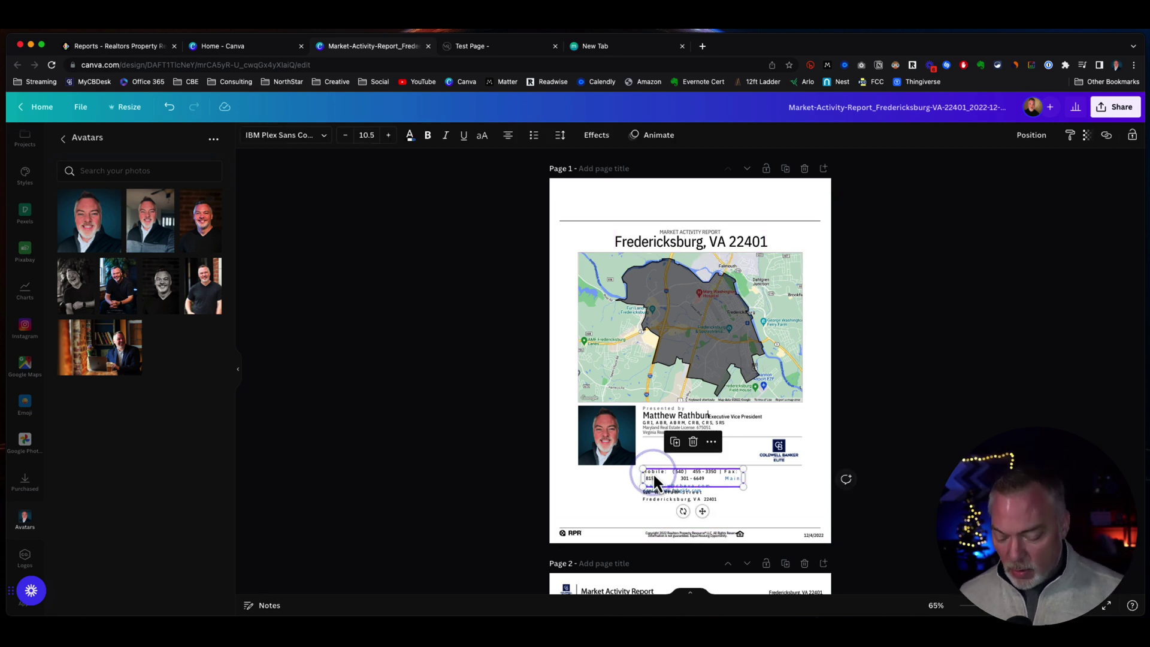
key(Delete)
click(656, 492)
click(688, 500)
key(Delete)
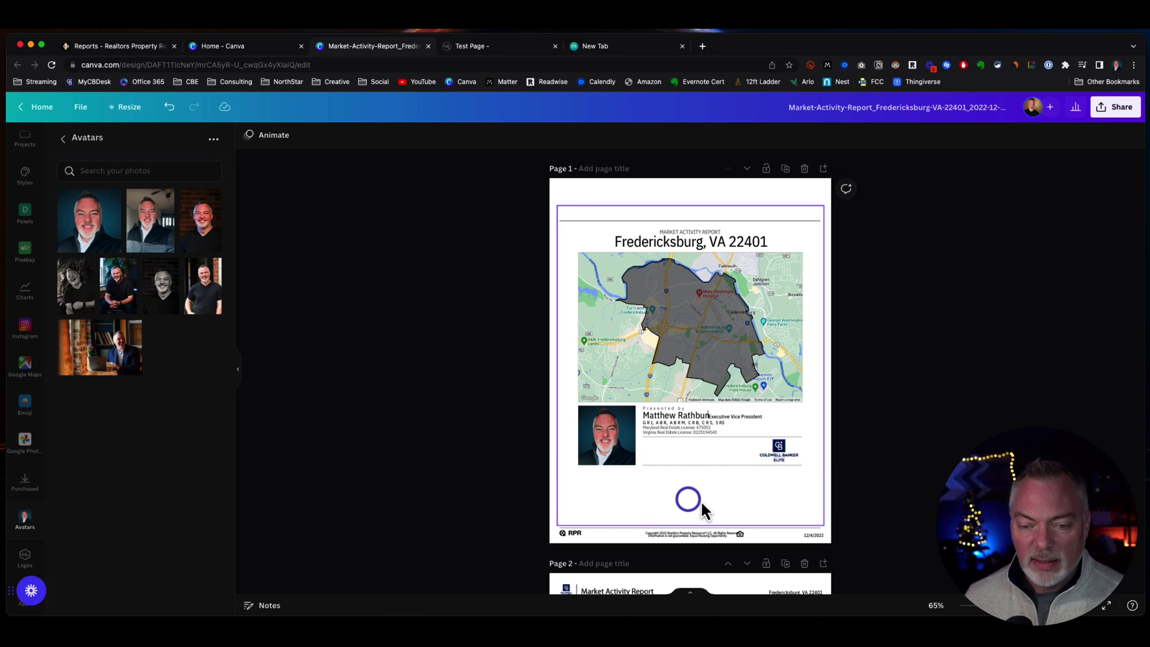
Step: Marquee-select every remaining element on page 1 and delete it
click(547, 244)
scroll(782, 187, down, 1)
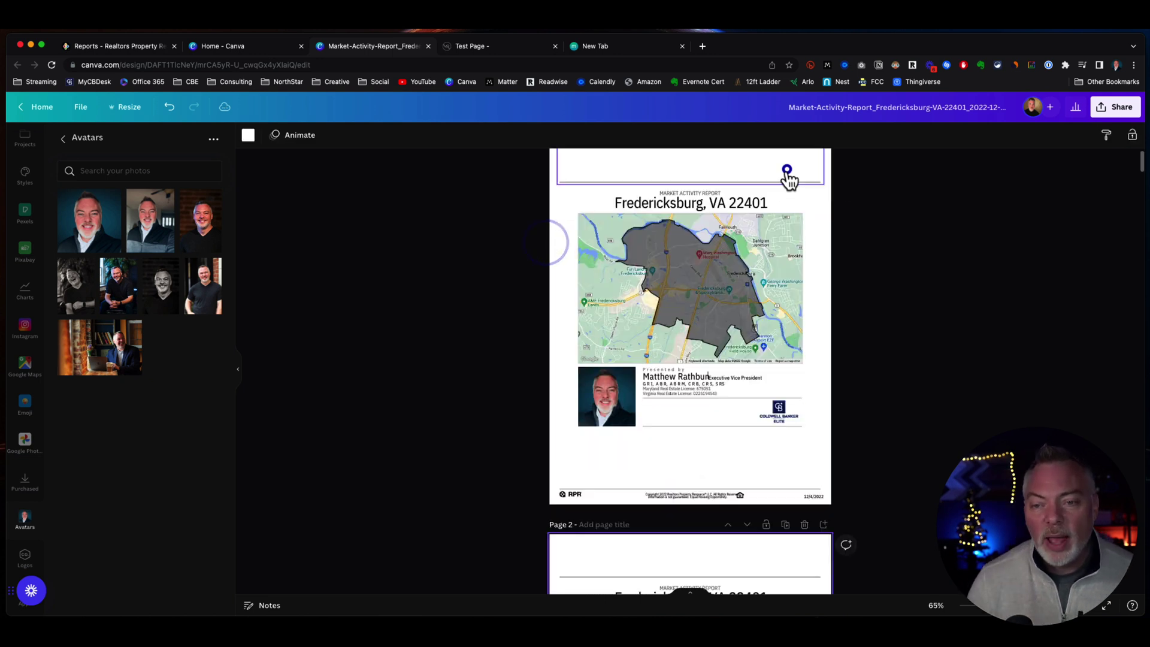
scroll(784, 180, up, 1)
drag(470, 180, 954, 540)
key(Delete)
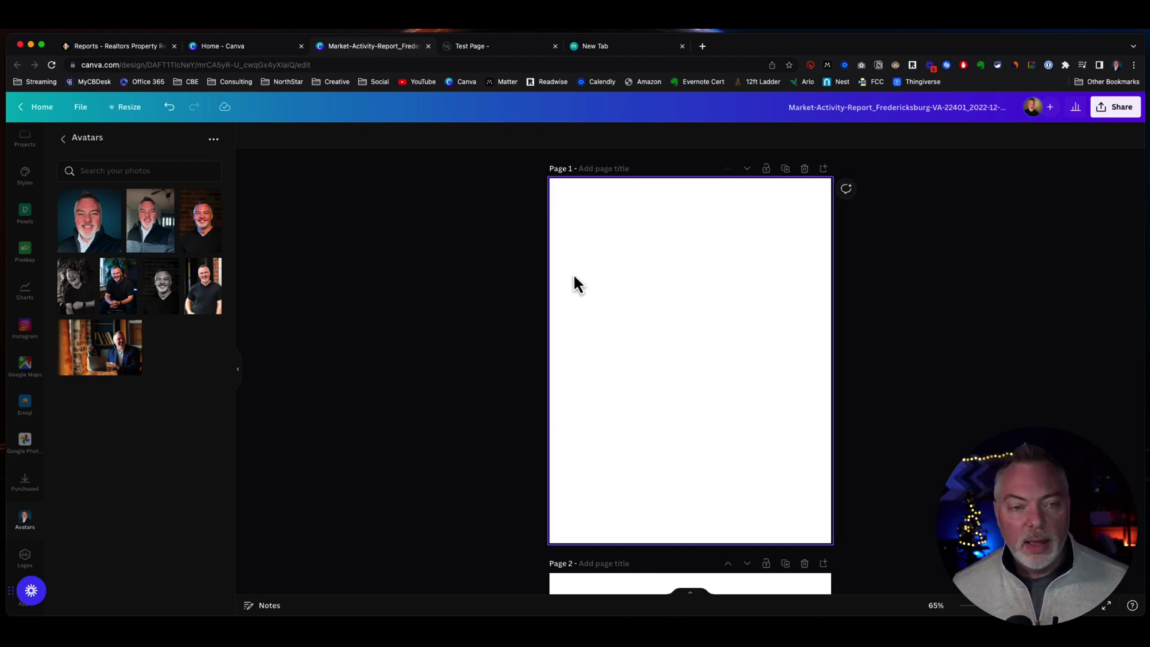
Step: Set page 1's background to the navy CBE brand swatch
click(248, 135)
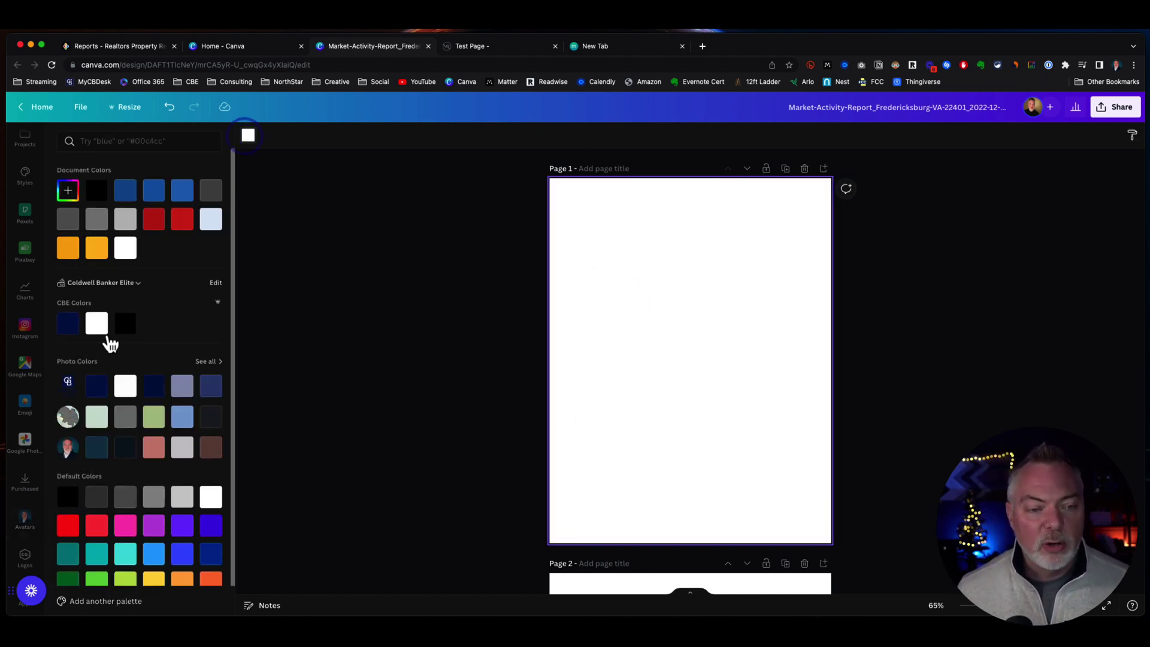
click(67, 328)
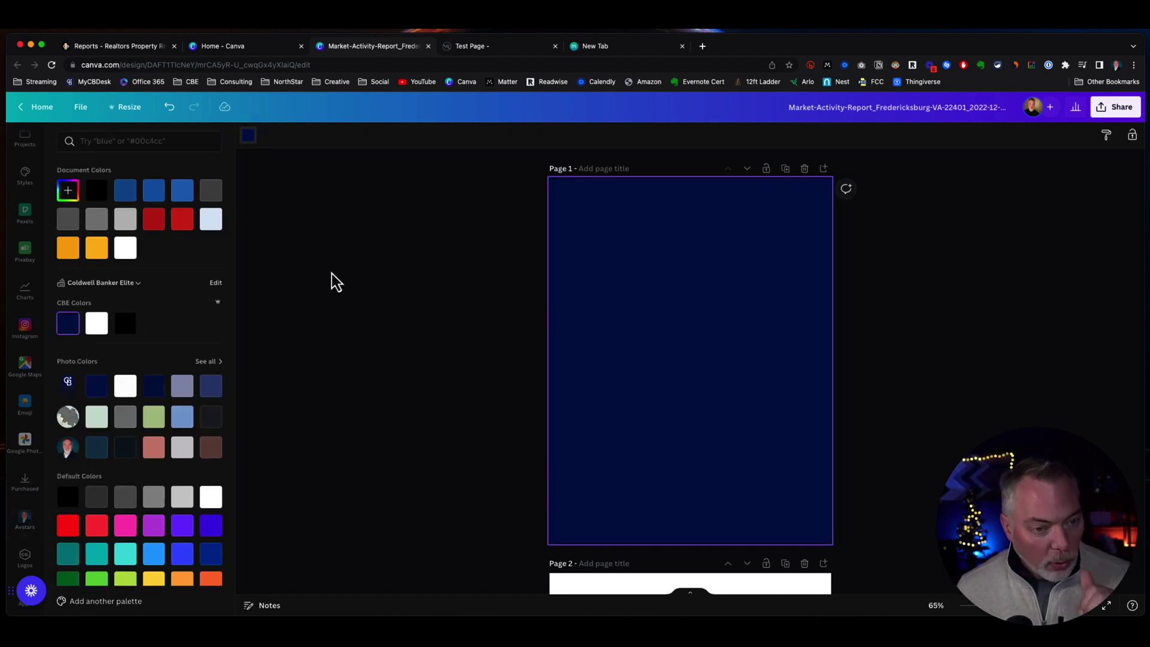
click(24, 520)
scroll(34, 282, up, 3)
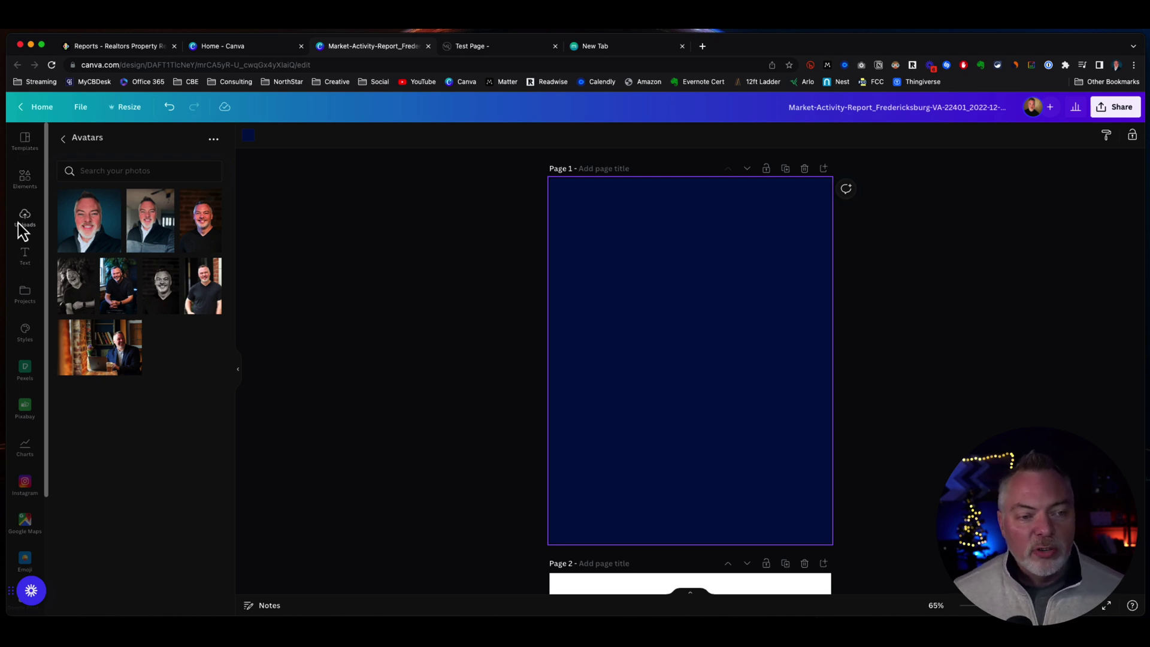
Step: Place the uploaded street photo across the top of page 1, enlarged to full width
click(18, 223)
scroll(139, 355, down, 5)
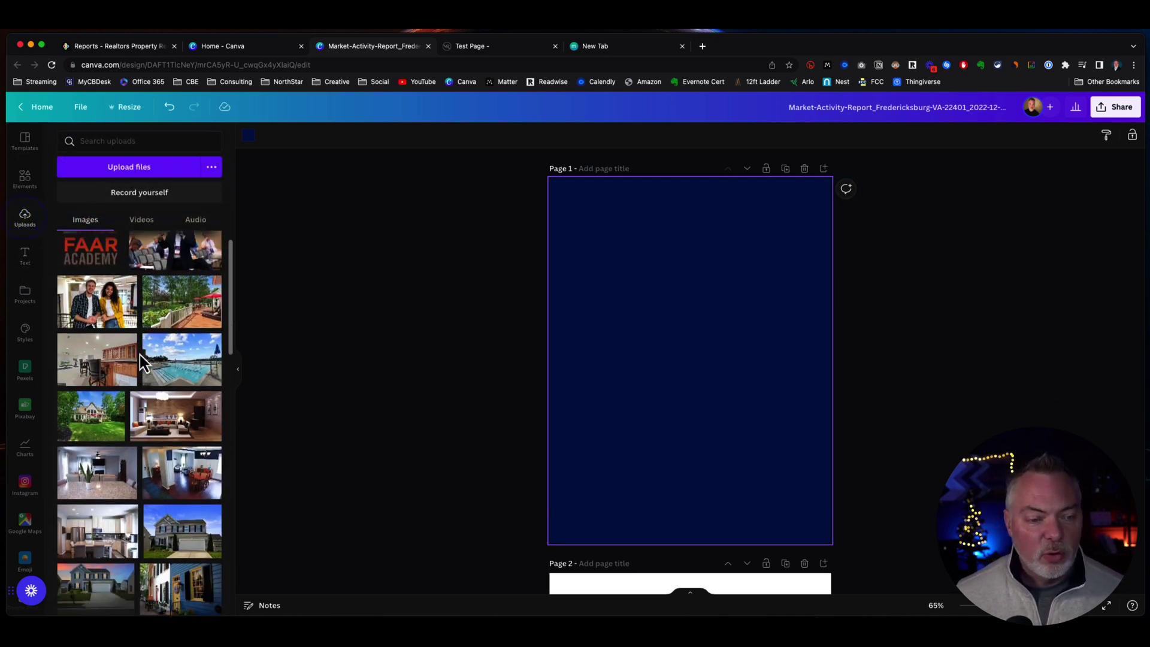
scroll(139, 355, down, 10)
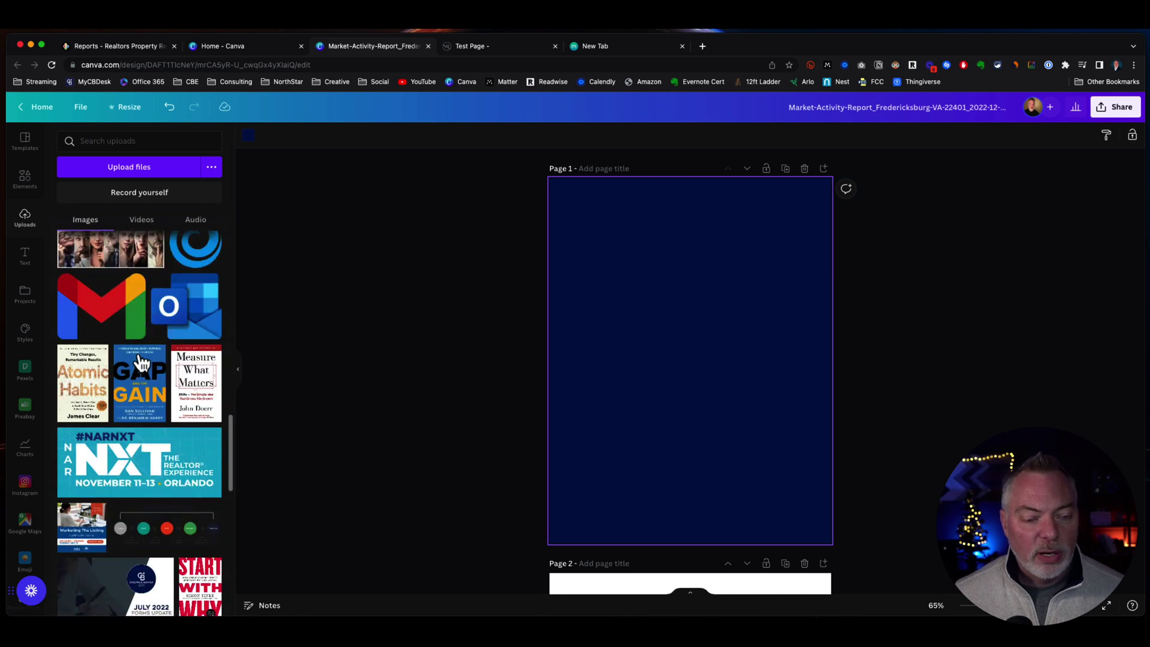
scroll(142, 361, down, 10)
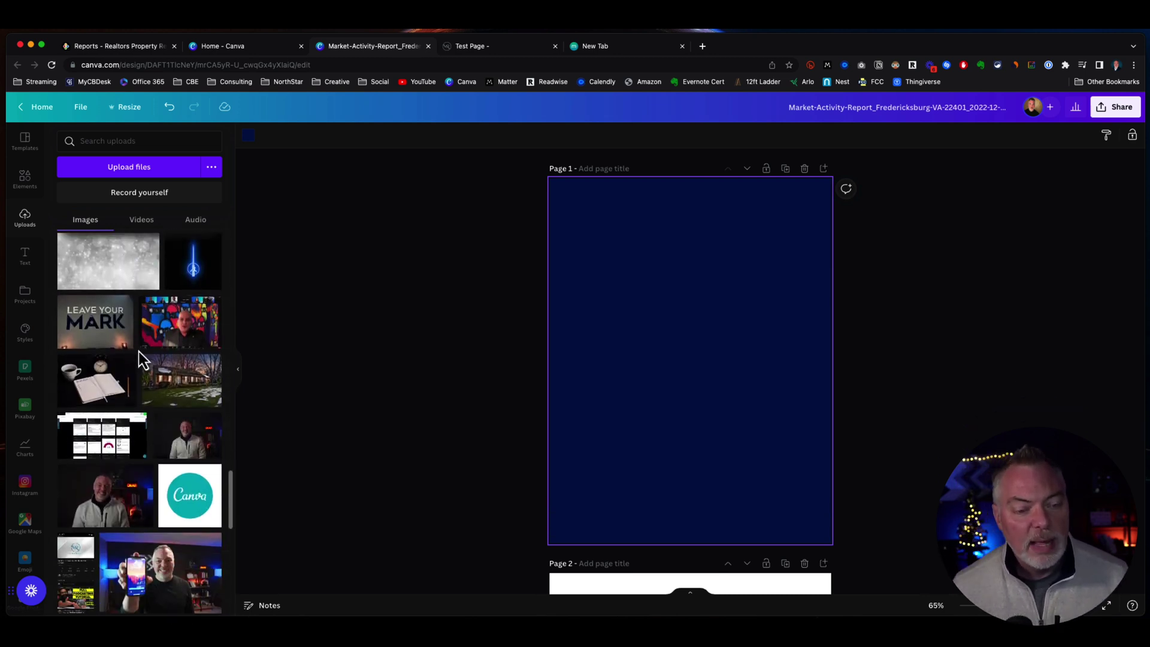
scroll(141, 361, down, 10)
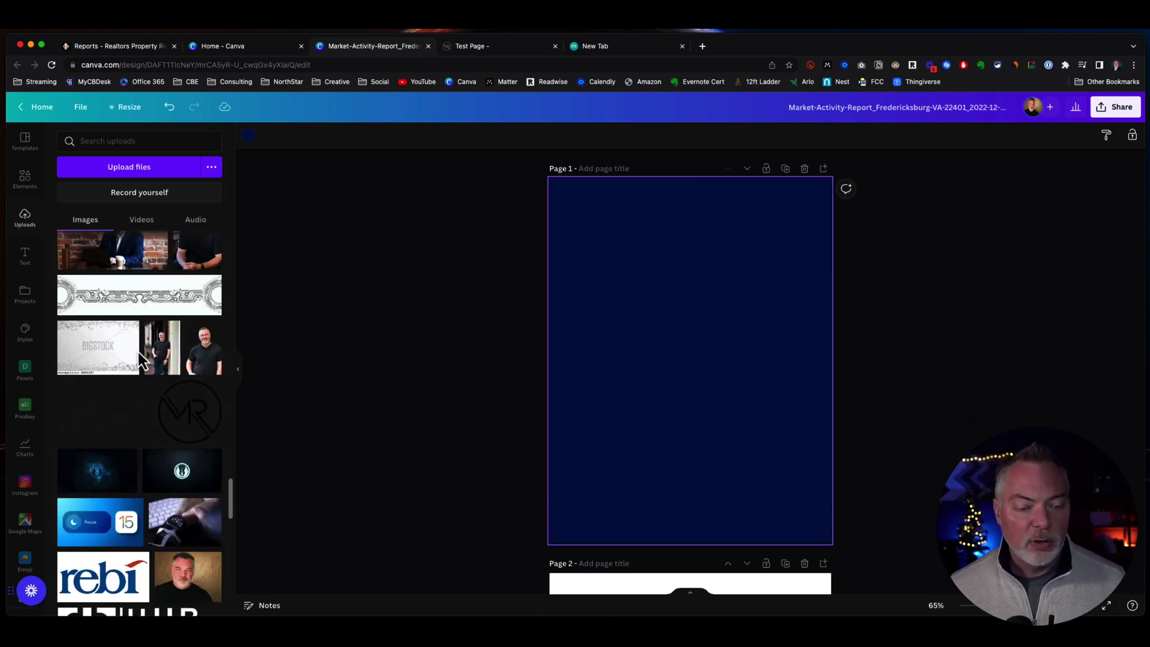
scroll(139, 359, down, 10)
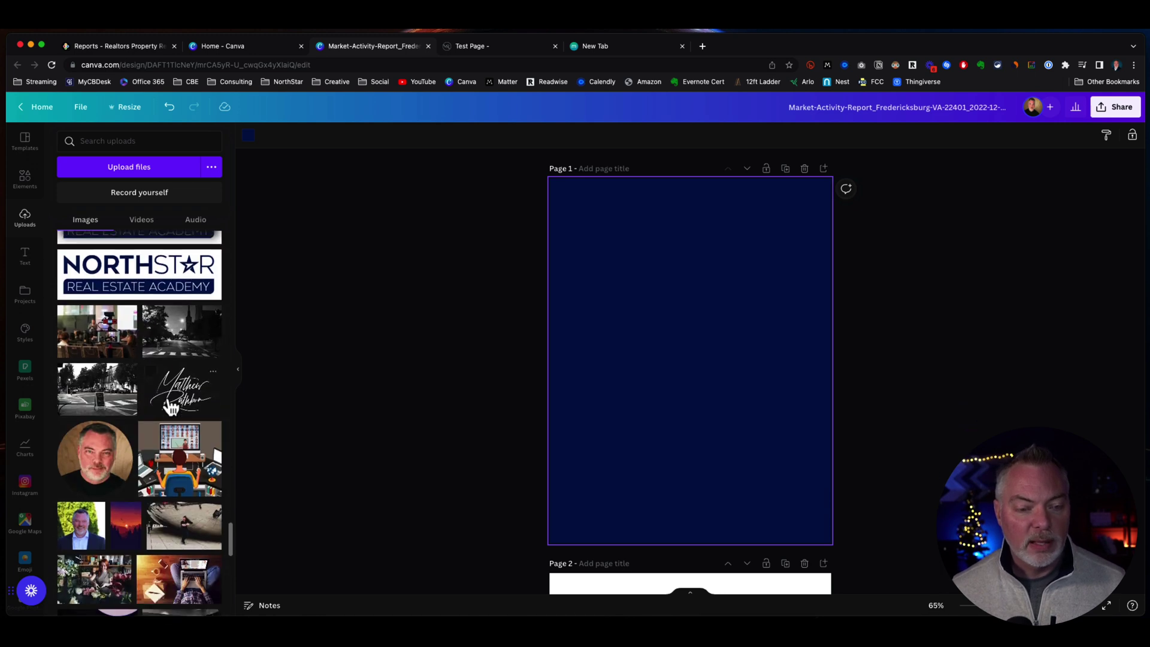
drag(175, 347, 433, 305)
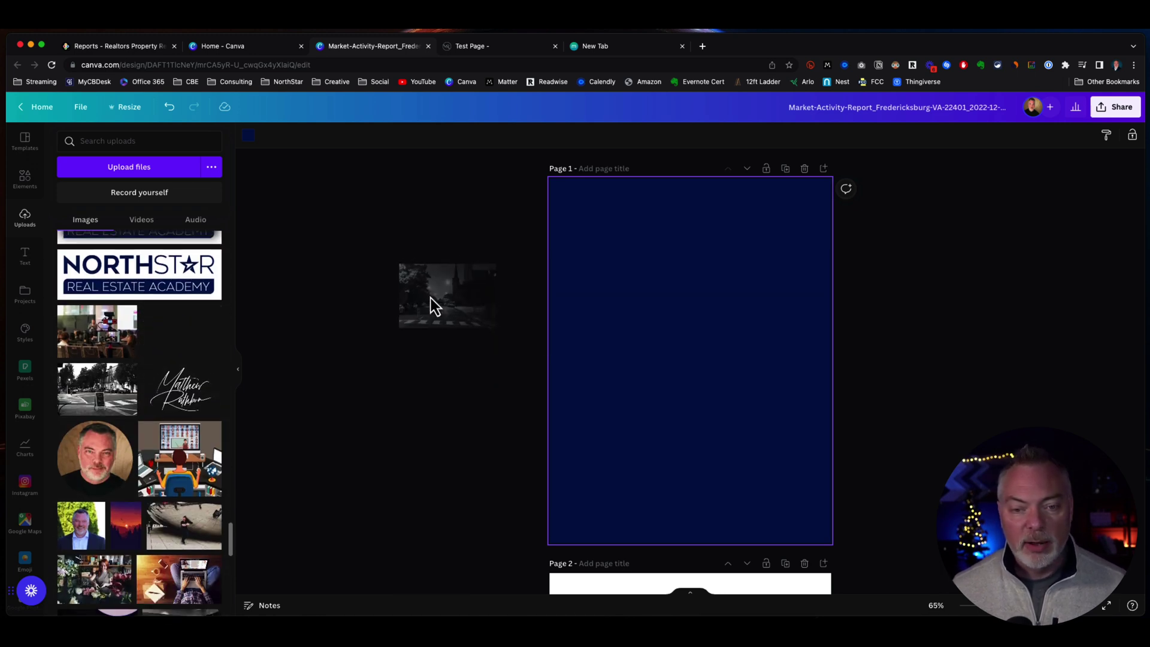
drag(374, 346, 206, 386)
click(197, 355)
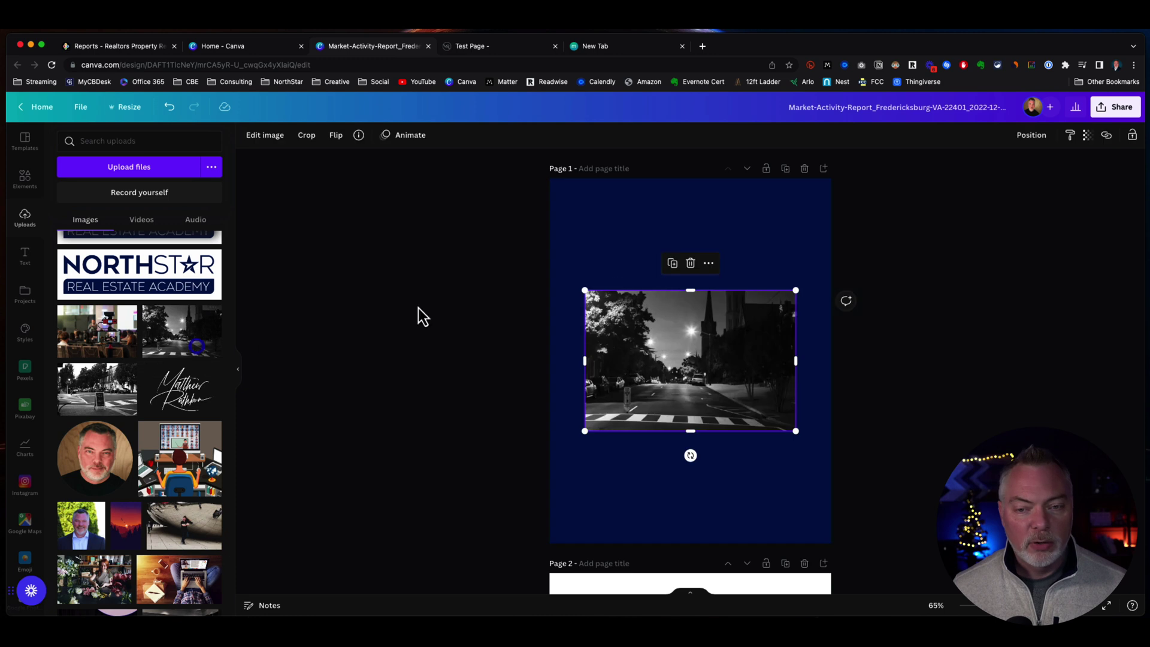
drag(652, 329, 621, 226)
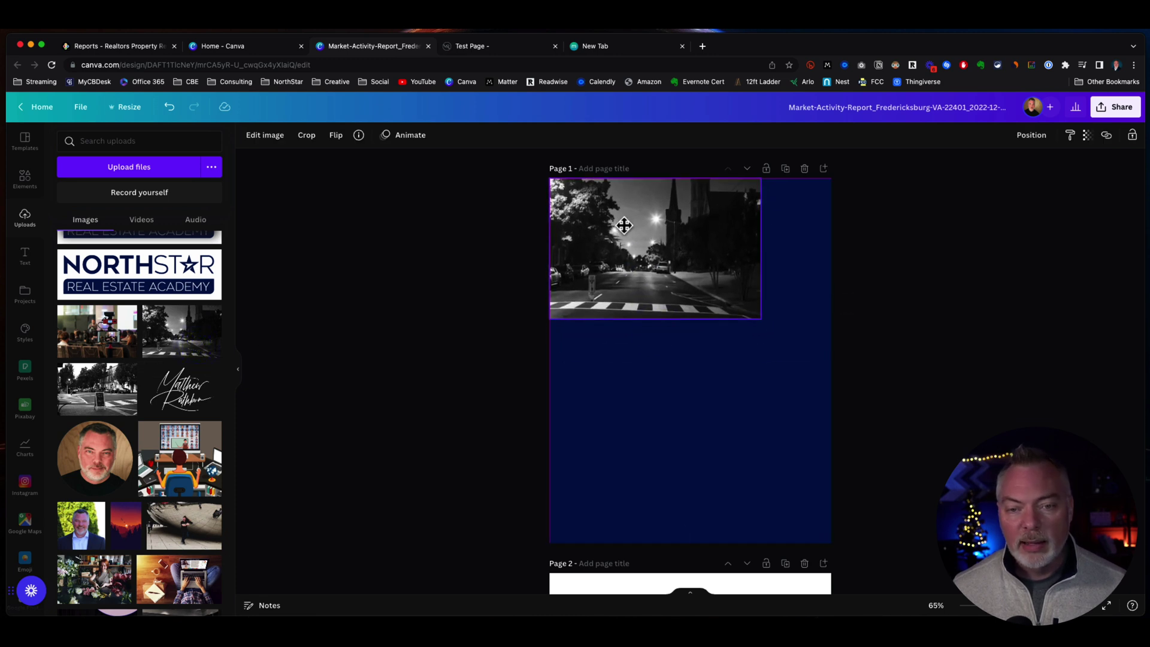
drag(764, 321, 832, 367)
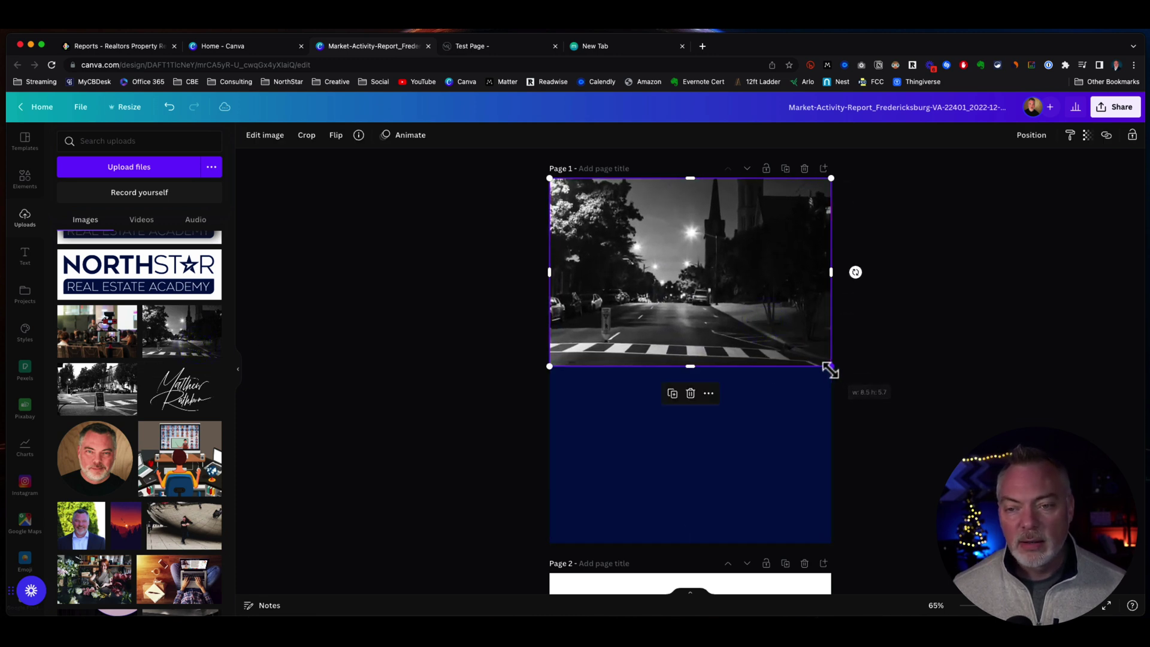
click(423, 442)
Step: Add the round headshot lower left and the Coldwell Banker Elite logo lower right
click(132, 464)
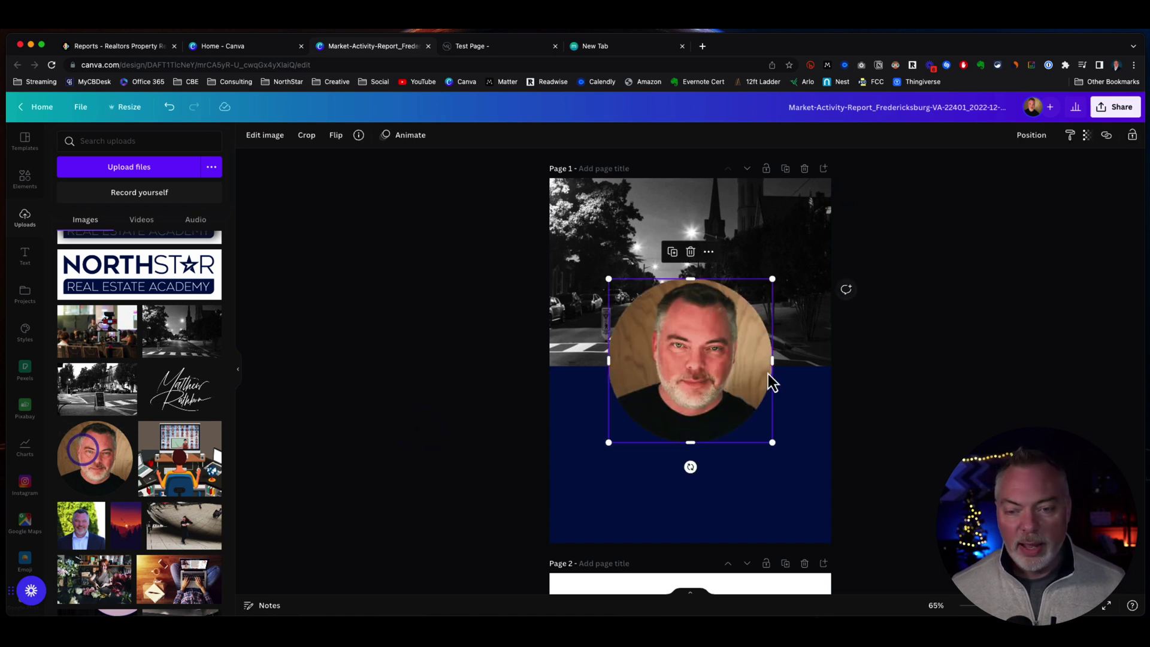
drag(766, 289, 599, 491)
scroll(41, 497, down, 3)
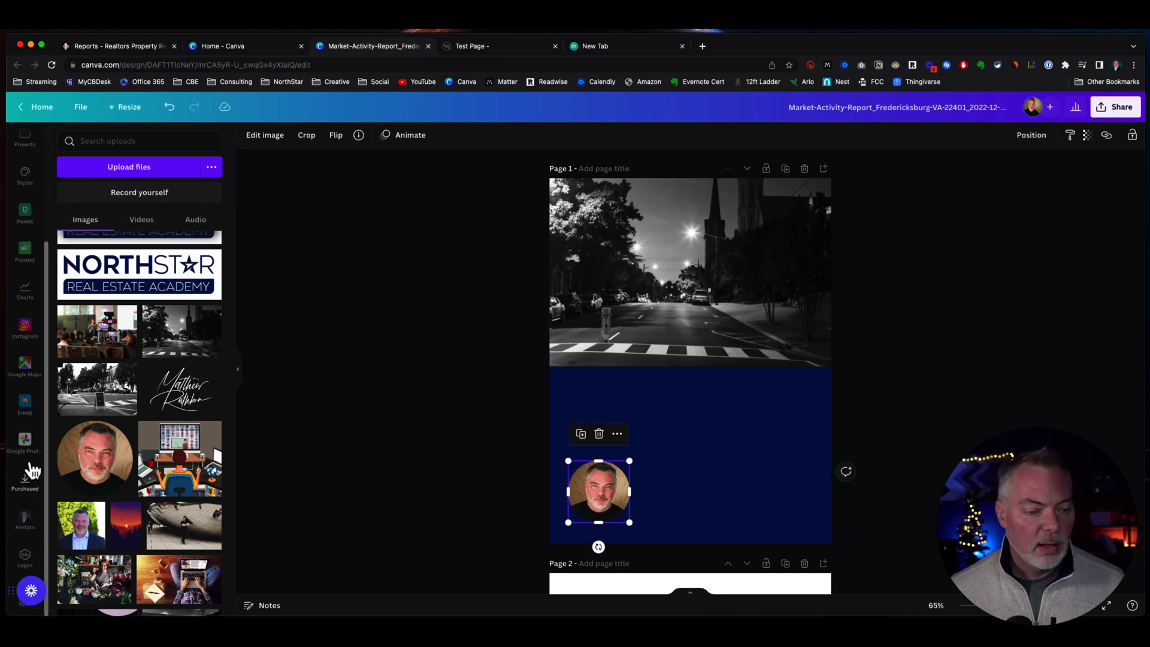
click(28, 554)
click(100, 223)
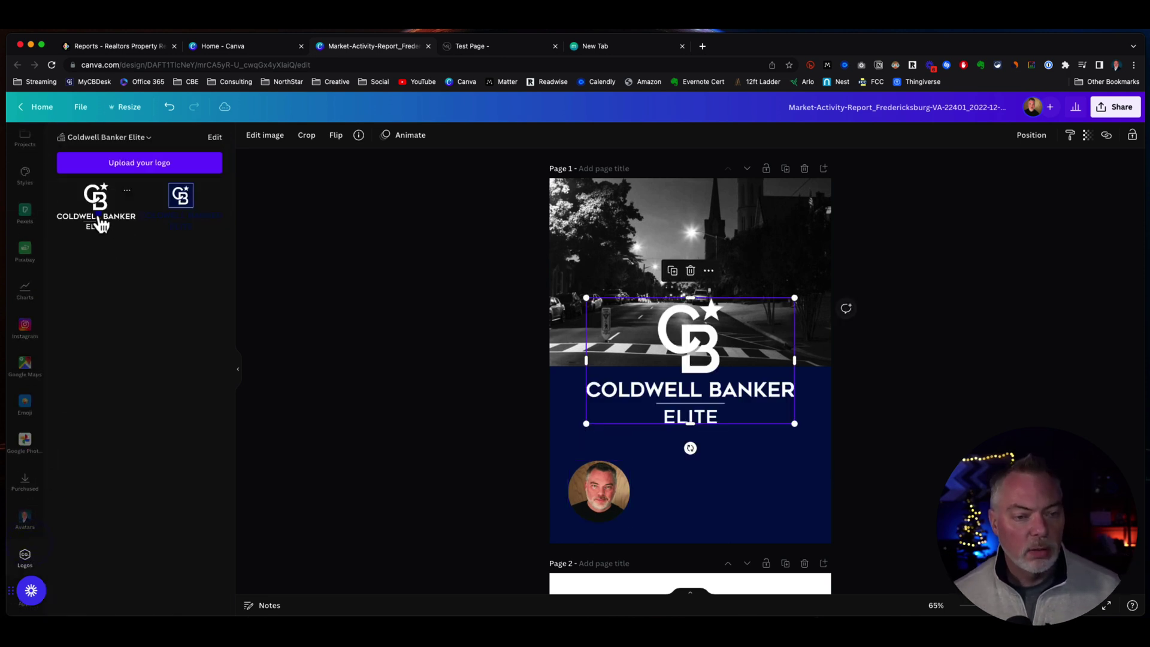
drag(584, 299, 761, 489)
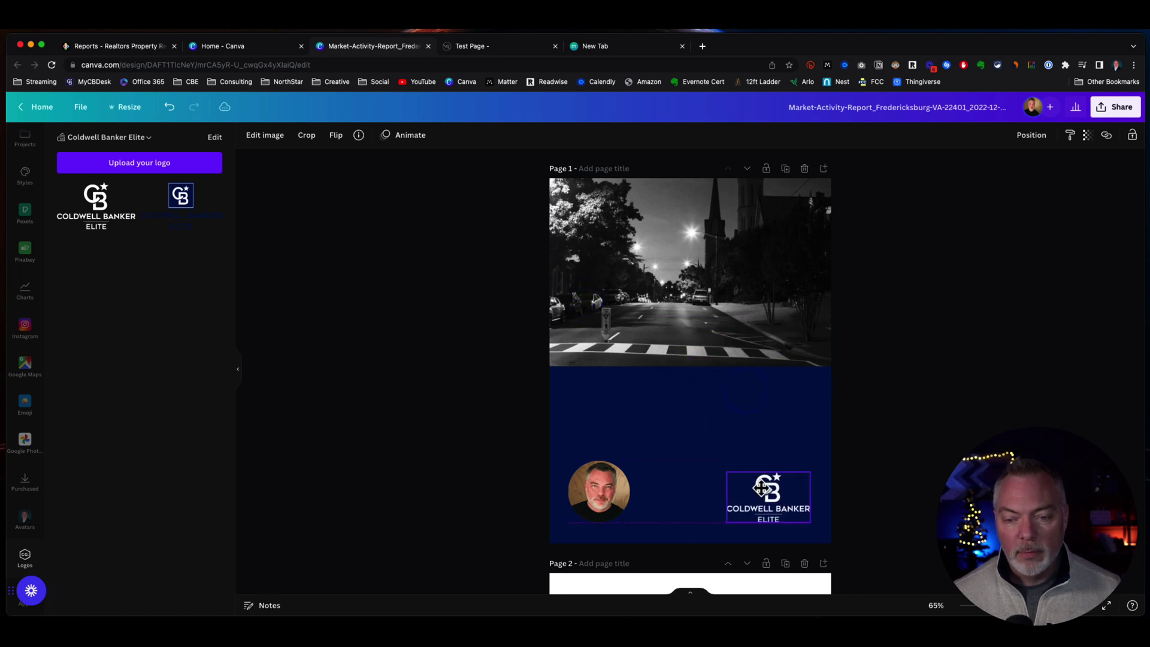
scroll(27, 239, up, 3)
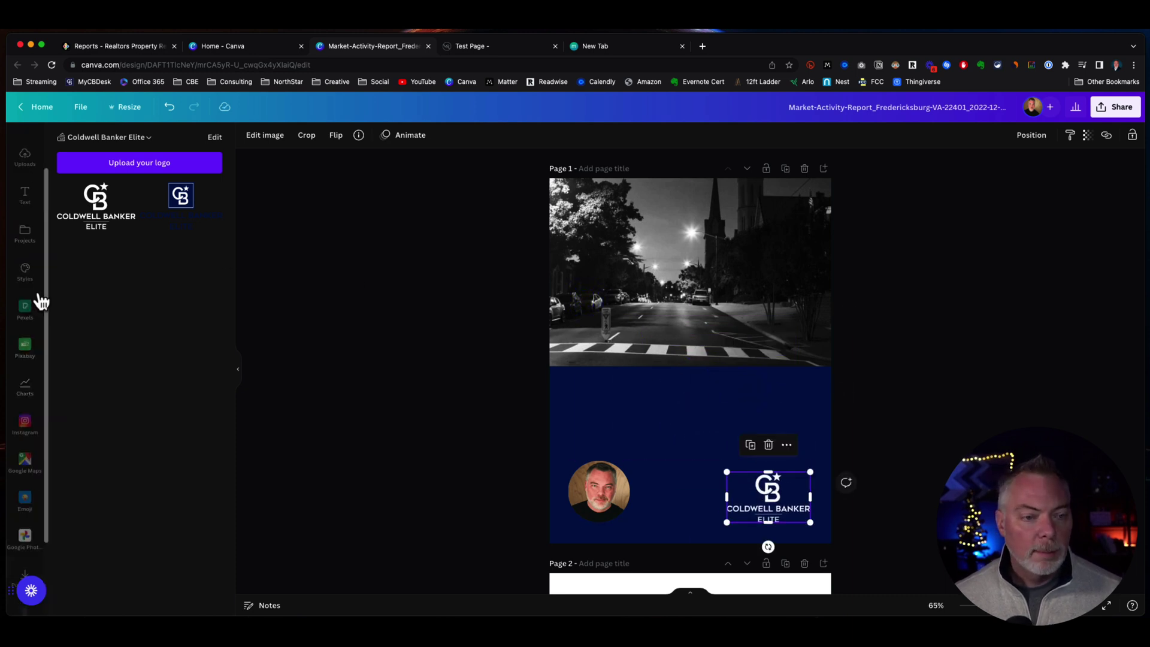
scroll(39, 264, up, 2)
click(23, 259)
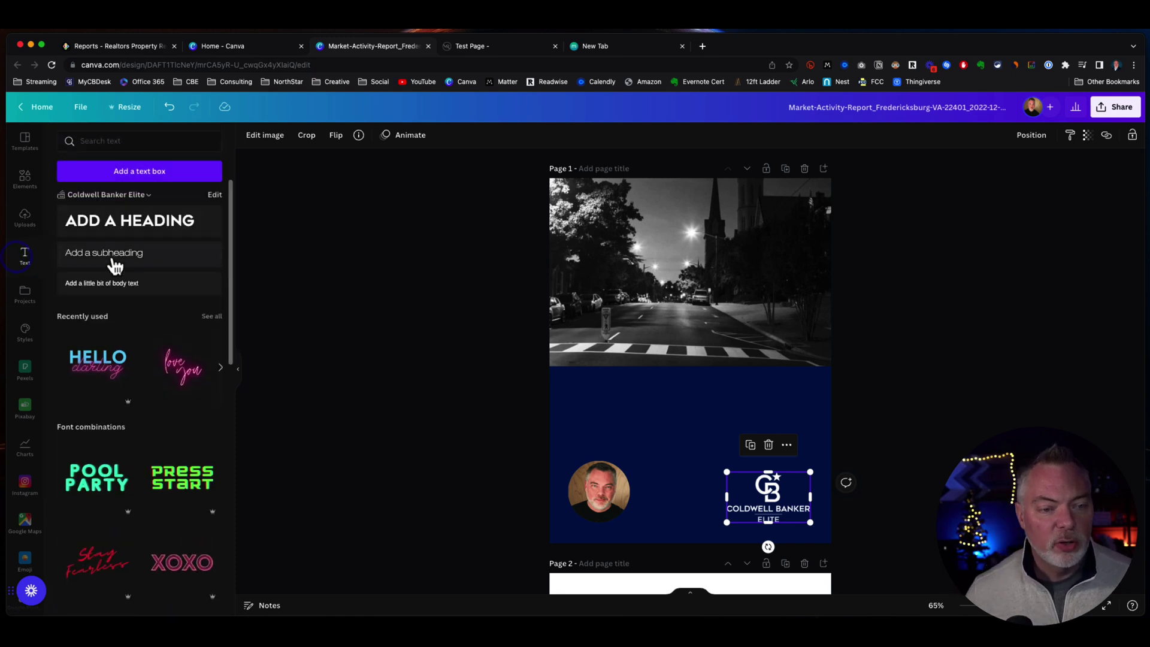
Step: Add a heading onto the blue panel and clear its placeholder text
click(94, 234)
click(639, 406)
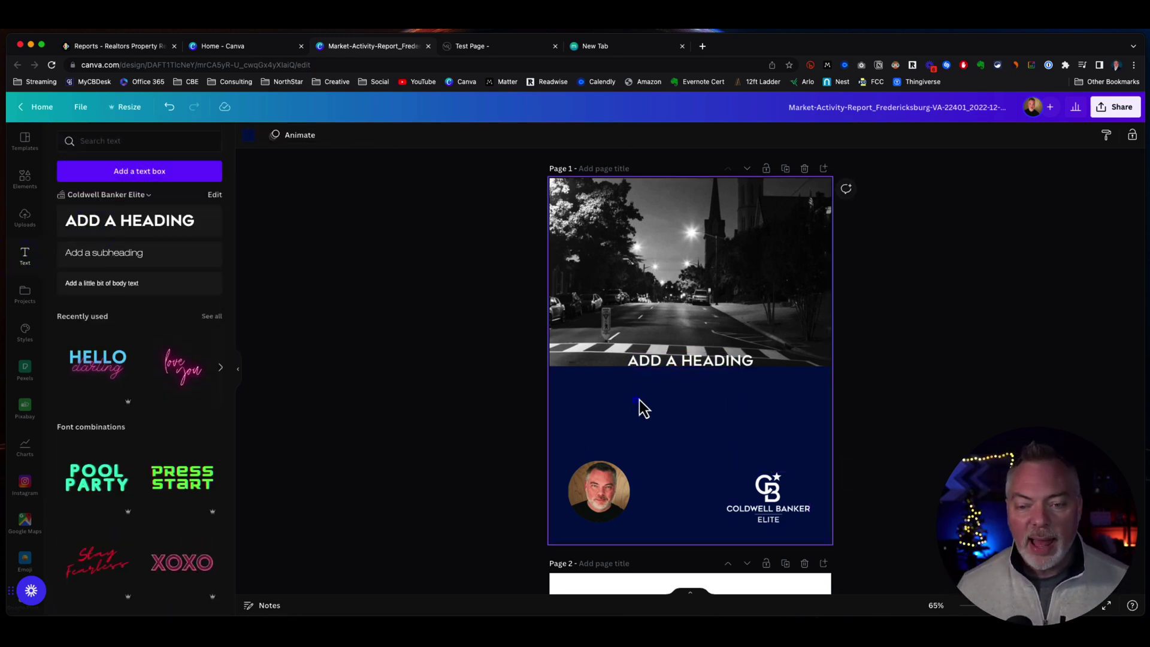
drag(674, 375, 677, 400)
double_click(674, 393)
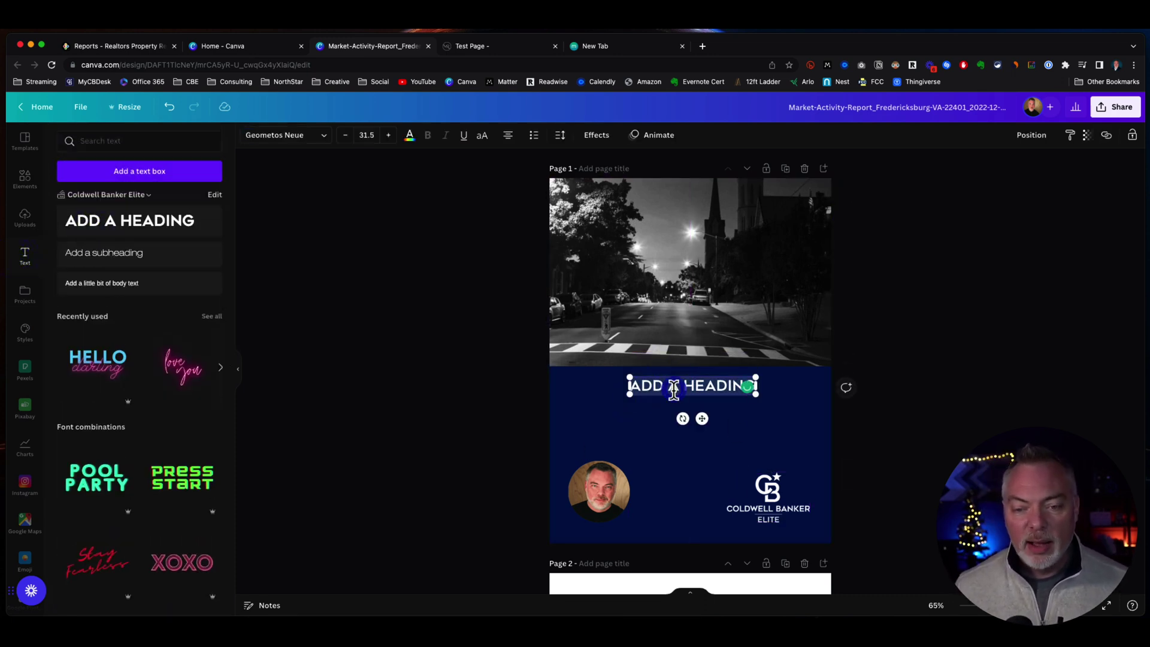
key(BackSpace)
Step: Type the three-line title FREDERICKSBURG / MARKET REPORT / DECEMBER 2022 and centre it
text(FREDERICKSBURG)
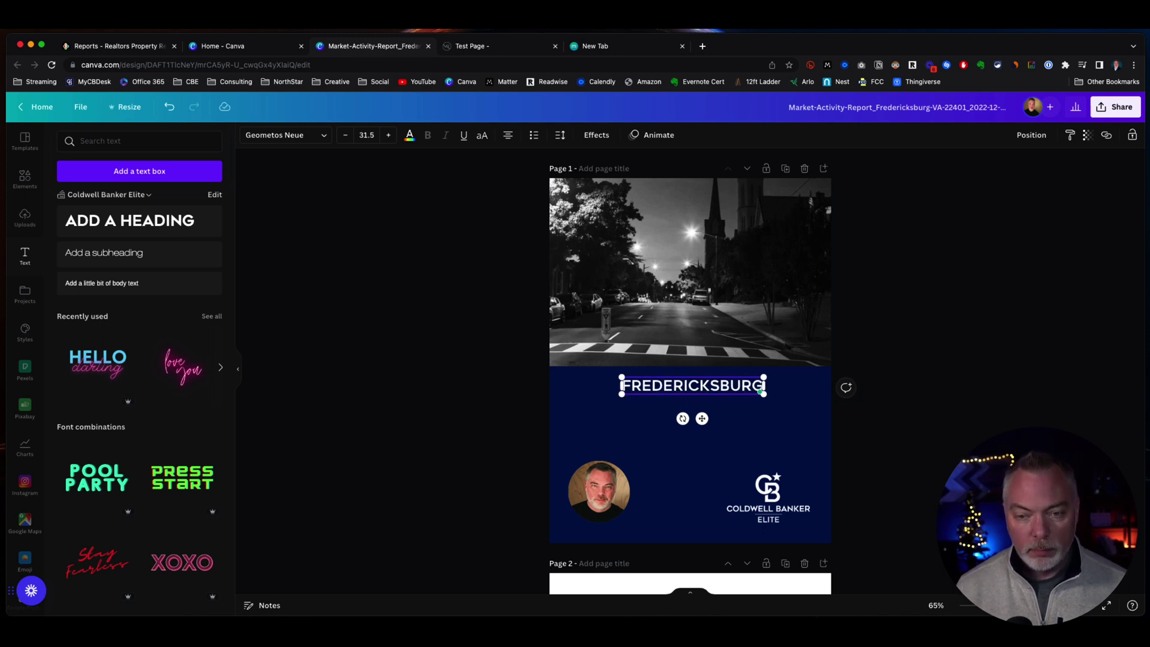
key(Return)
text(MARKET )
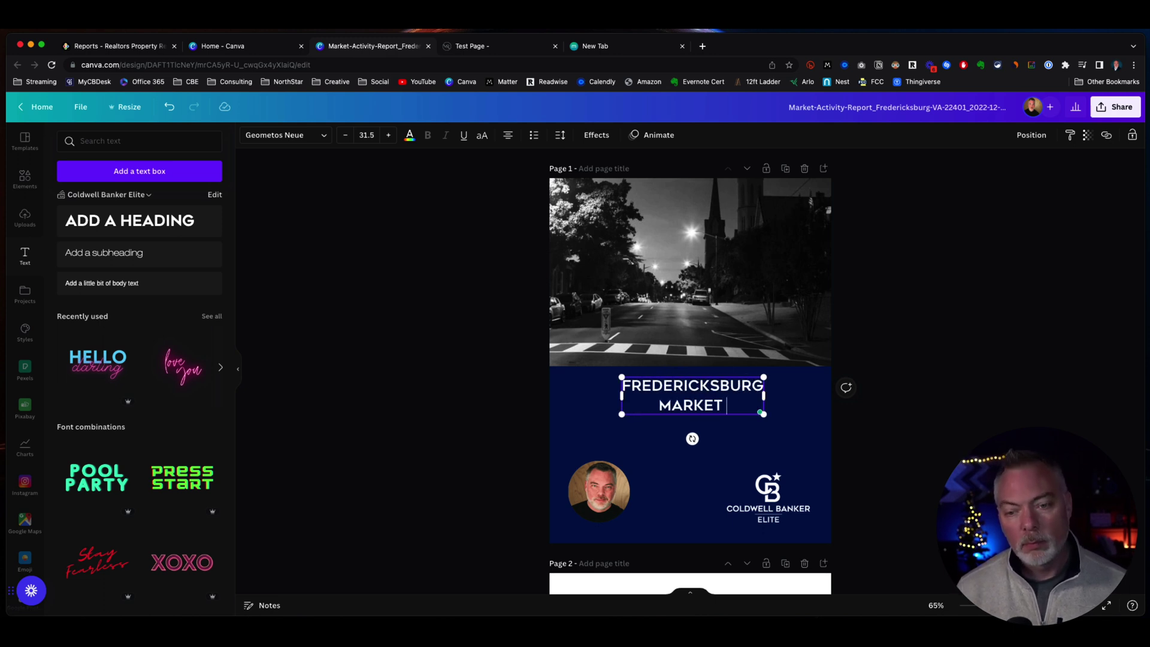
text(REPOR)
key(BackSpace)
text(ORT)
key(Return)
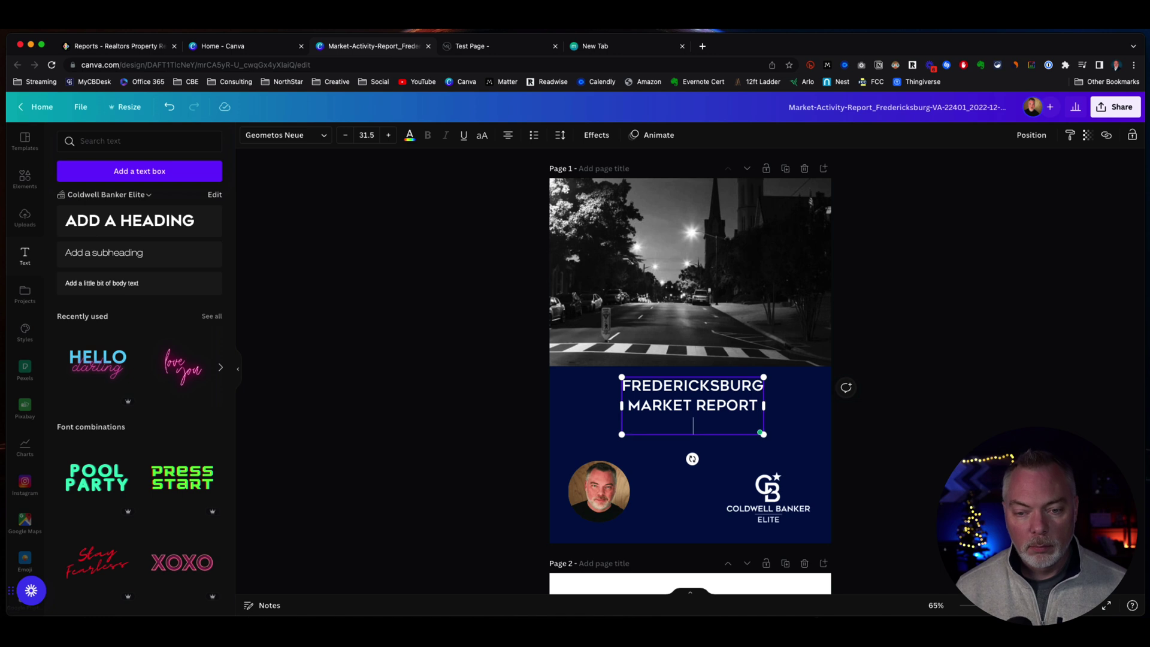
text(DECXEM)
key(BackSpace)
key(BackSpace)
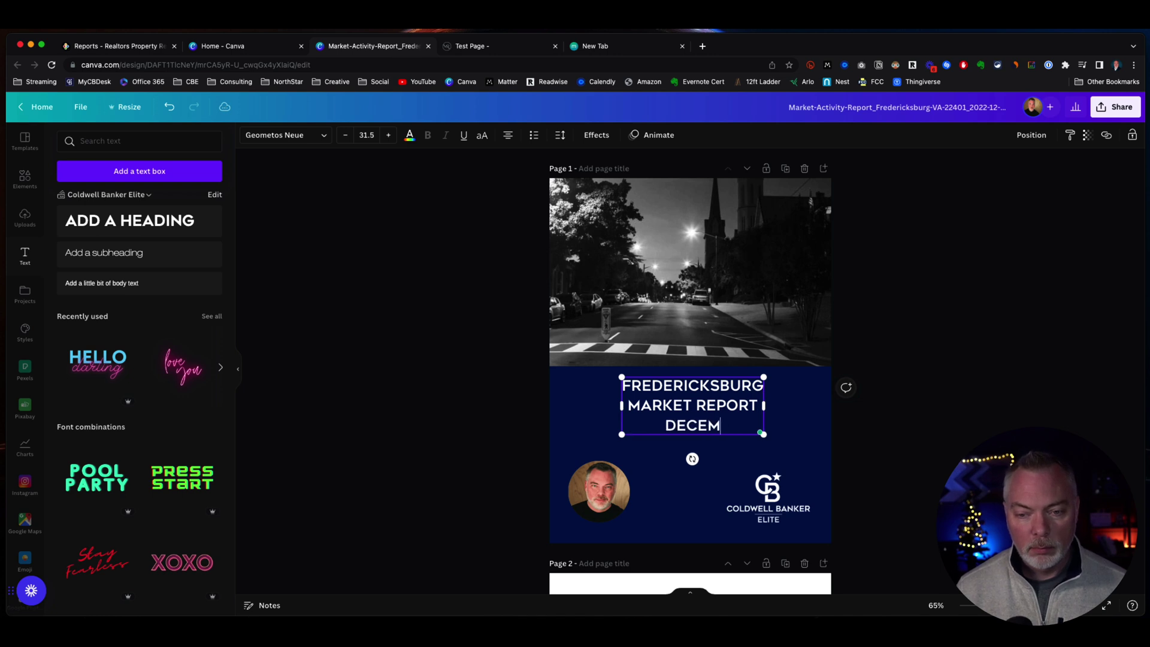
text(BER 2022)
click(394, 378)
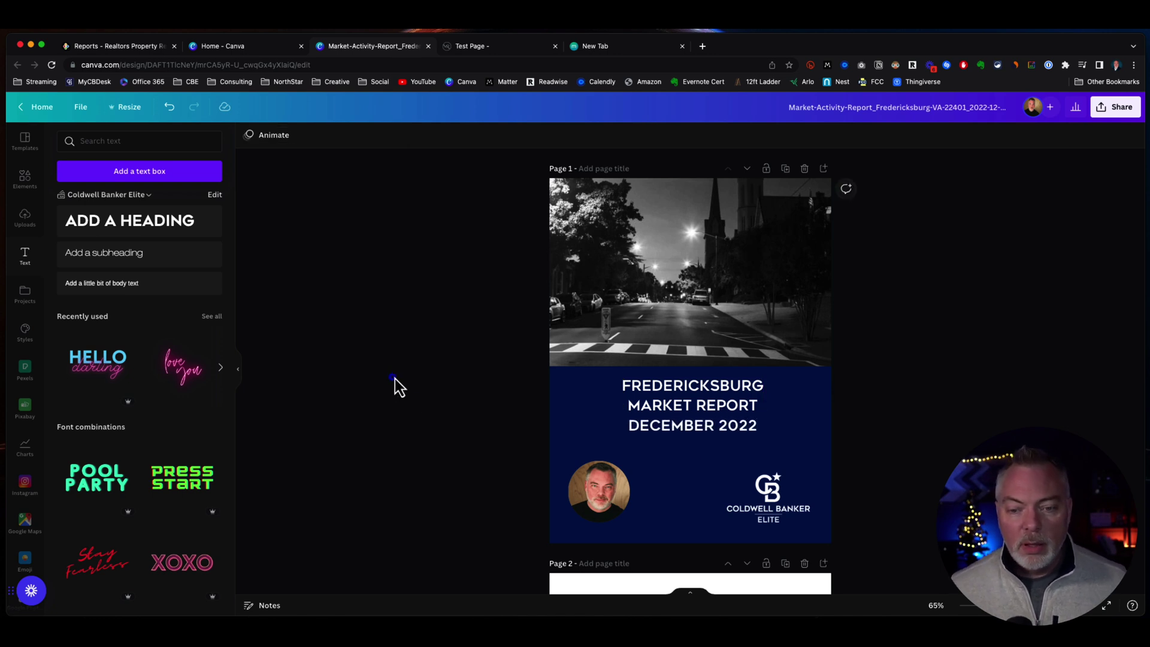
drag(637, 422, 633, 423)
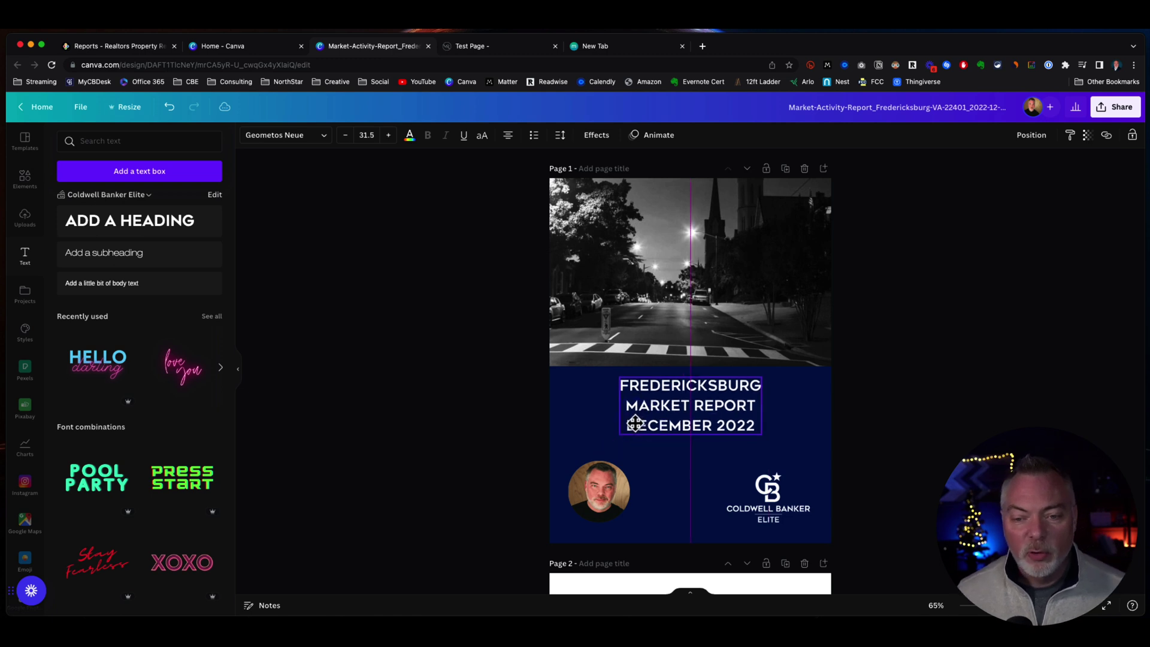
click(418, 429)
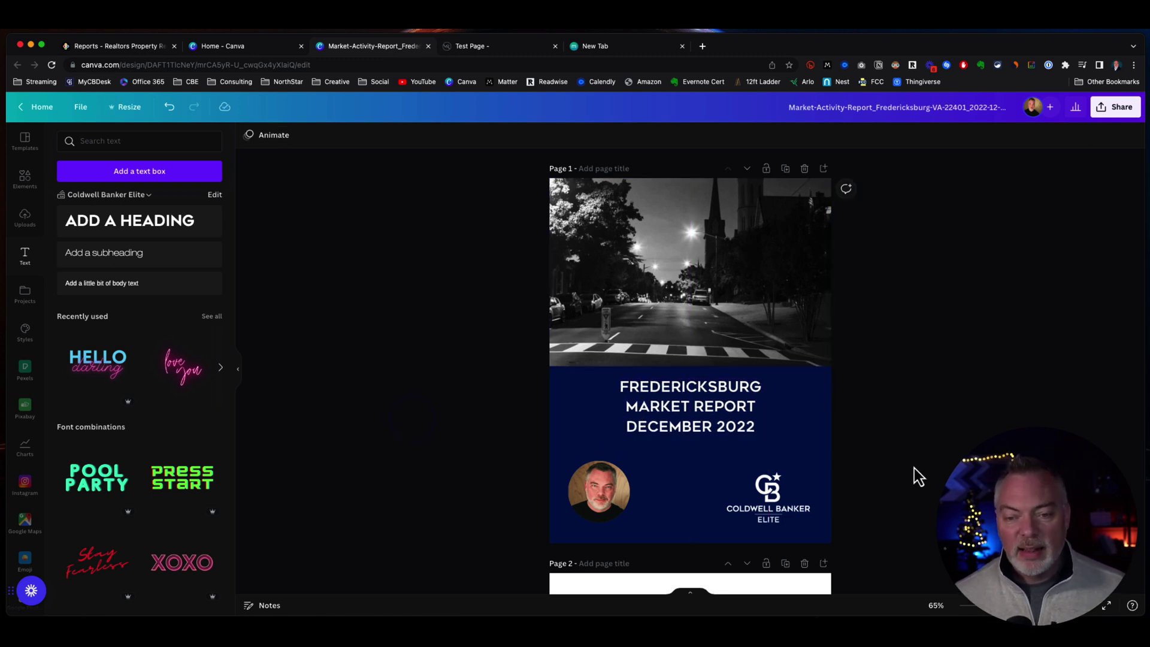
scroll(585, 506, down, 5)
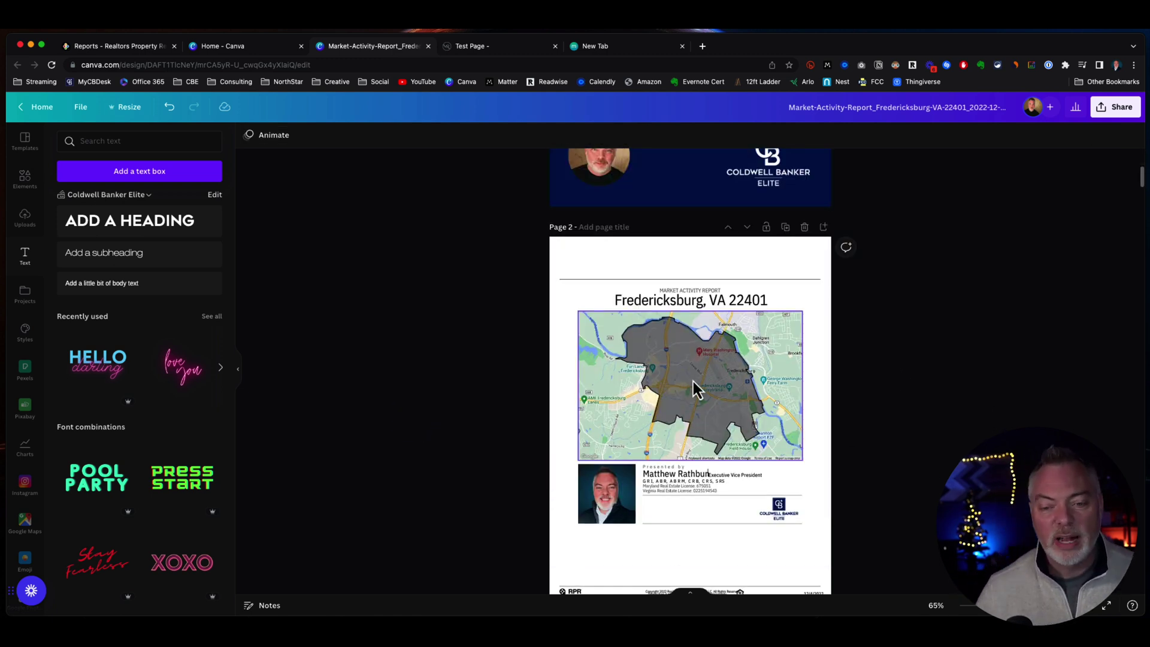
Step: Delete the map-and-presenter page and duplicate the Market Activity Report page
click(806, 228)
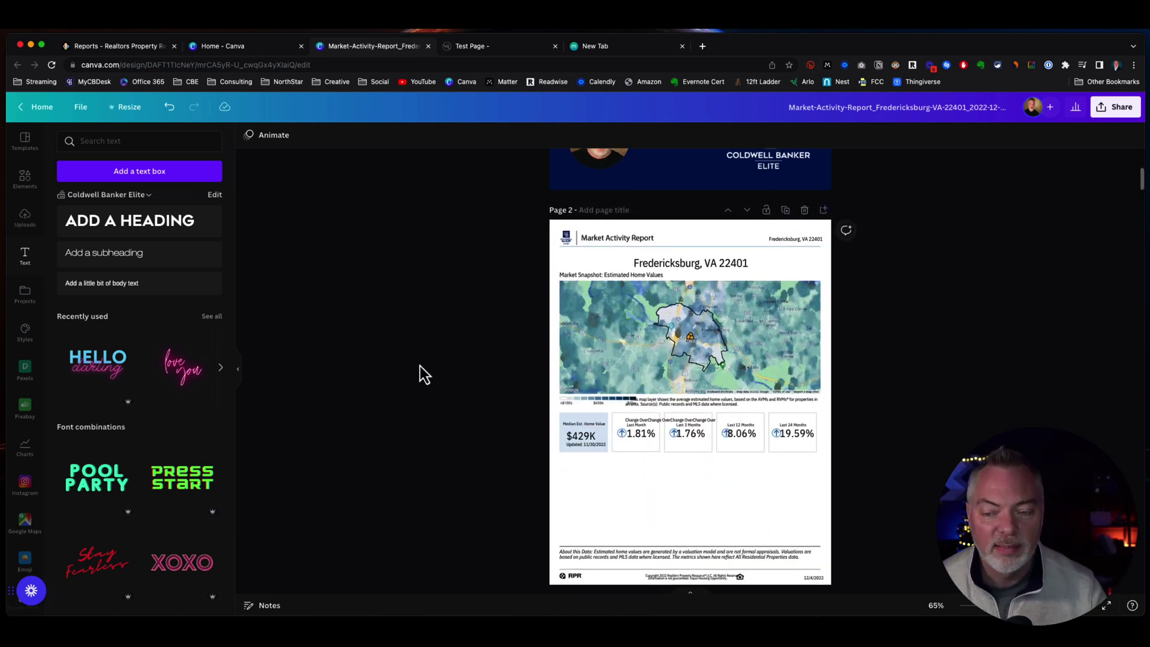
scroll(432, 347, down, 10)
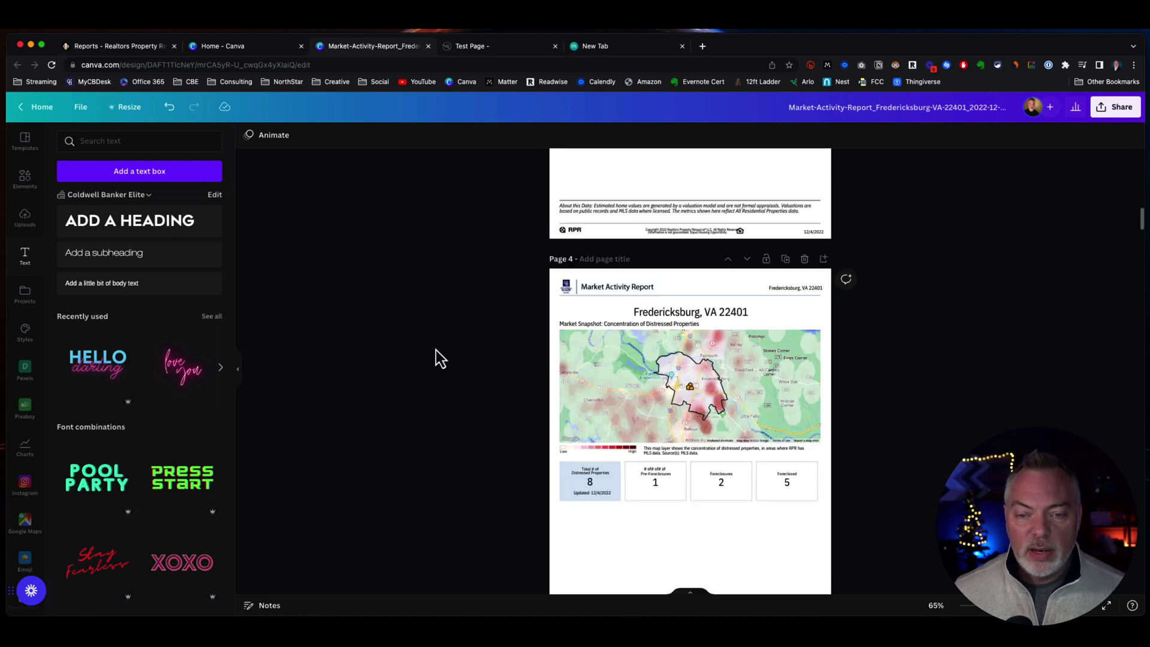
scroll(436, 350, up, 10)
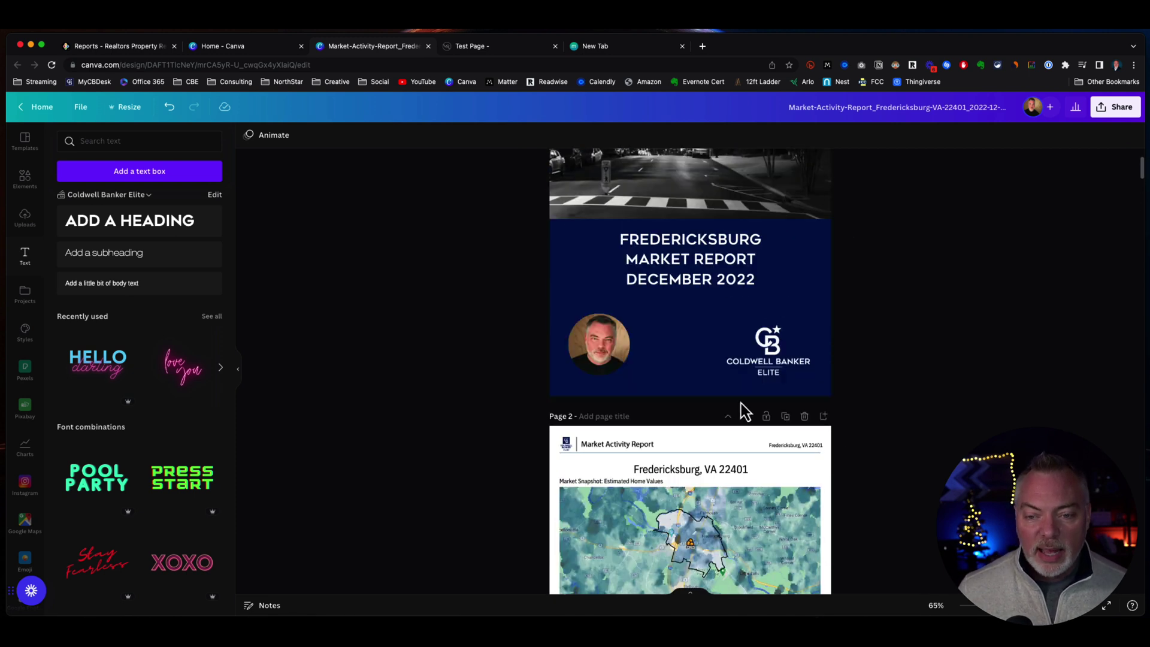
click(789, 427)
scroll(519, 366, up, 5)
Step: Clear all report content and the footer from the duplicated page 2
drag(512, 342, 928, 517)
key(Escape)
scroll(760, 368, down, 4)
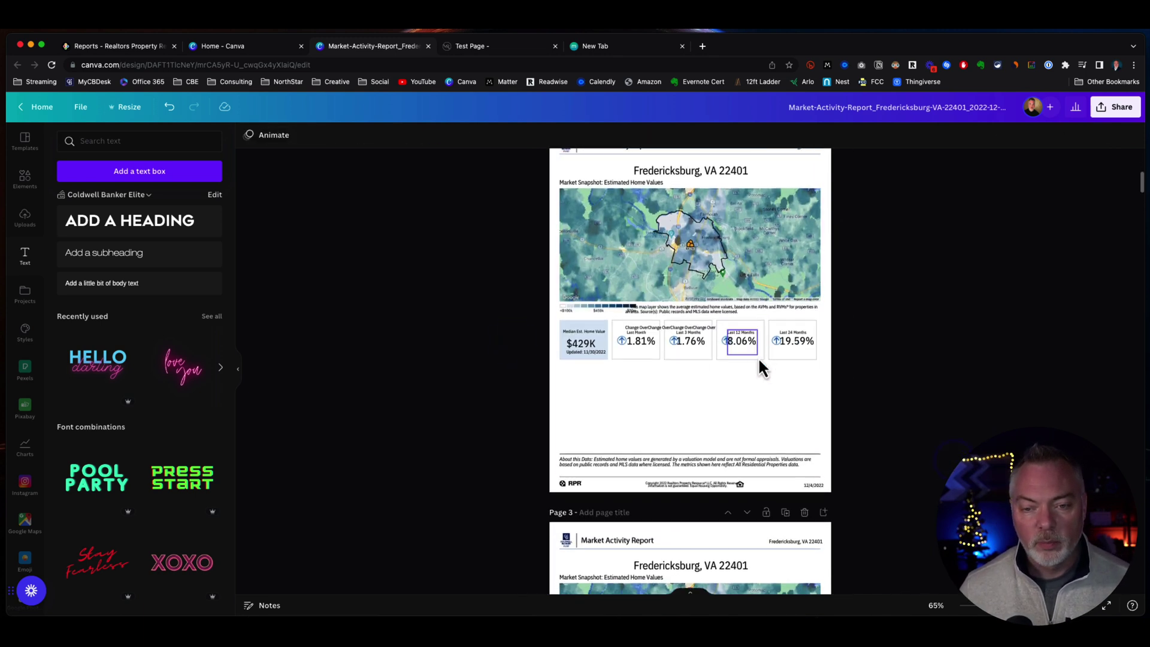
scroll(761, 369, up, 1)
drag(875, 505, 412, 162)
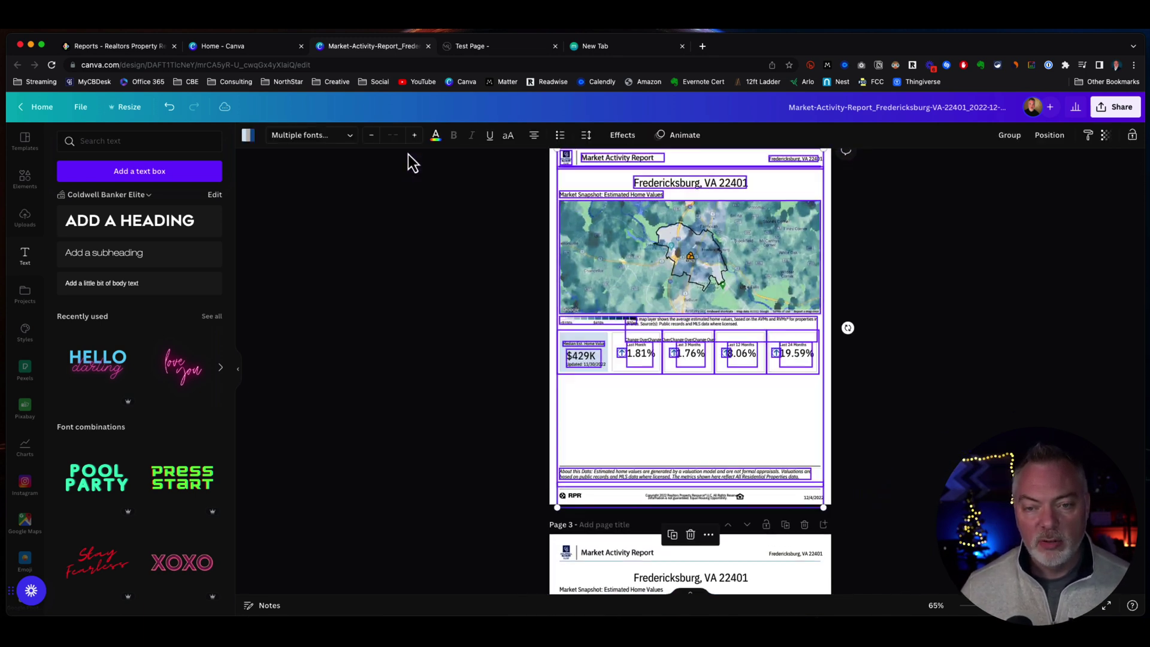
scroll(526, 316, up, 1)
key(Delete)
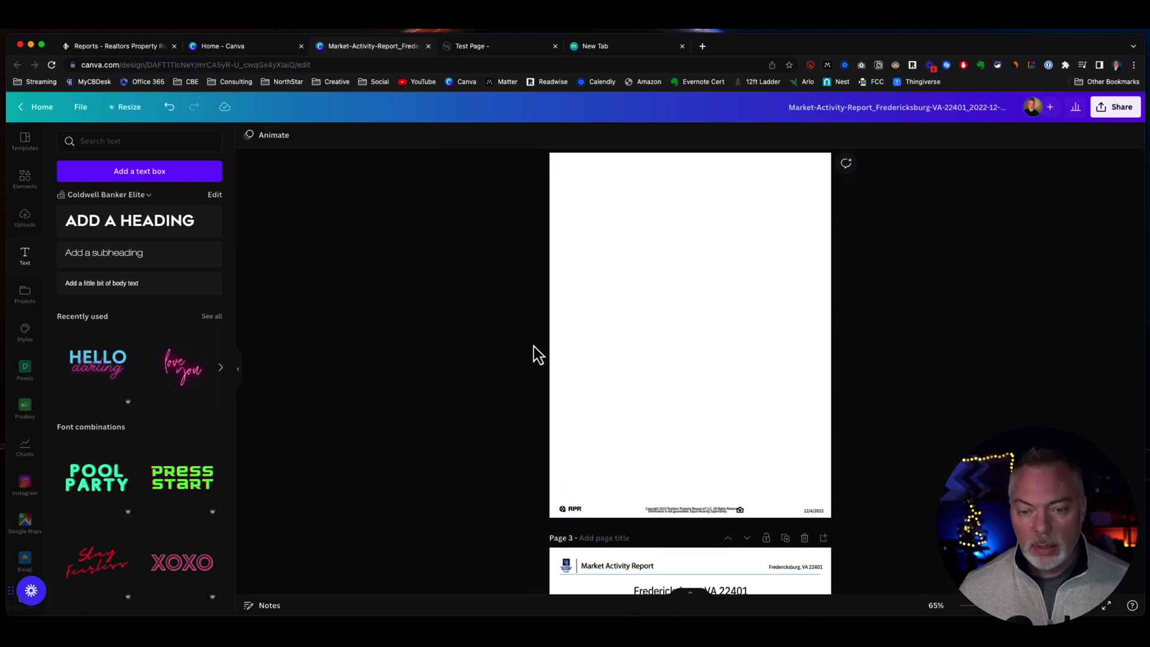
drag(497, 455, 866, 537)
key(Delete)
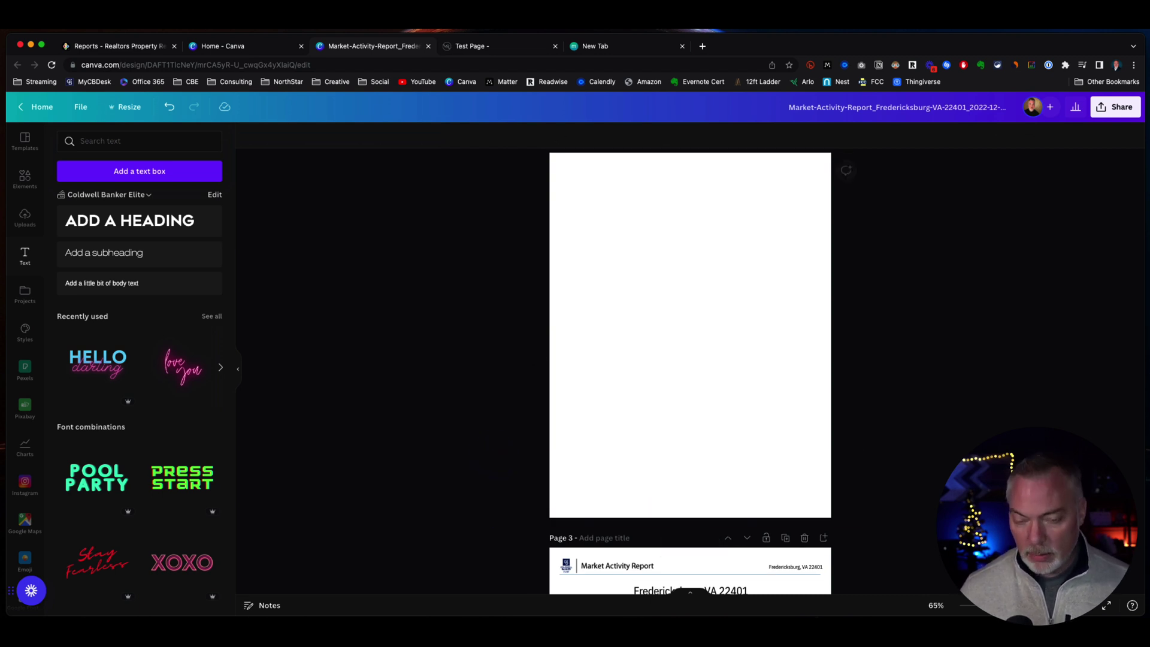
scroll(498, 435, up, 1)
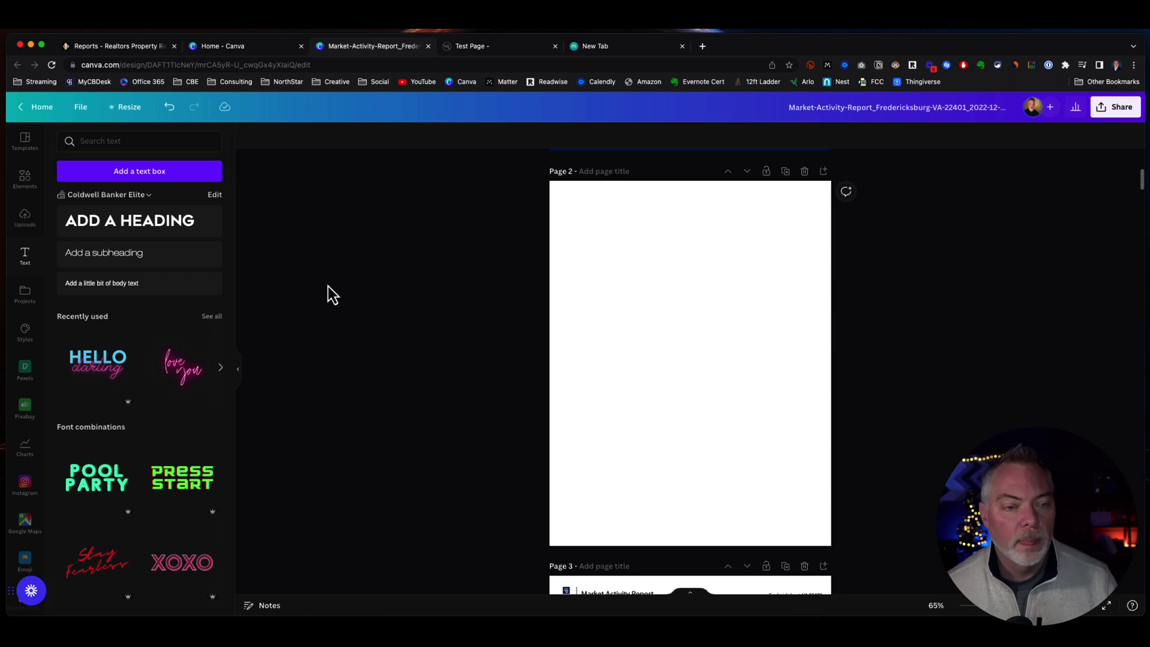
click(113, 221)
Step: Enter the heading 'LETS TALK ABOUT THE MARKET' and move it near the top of page 2
text(LETS)
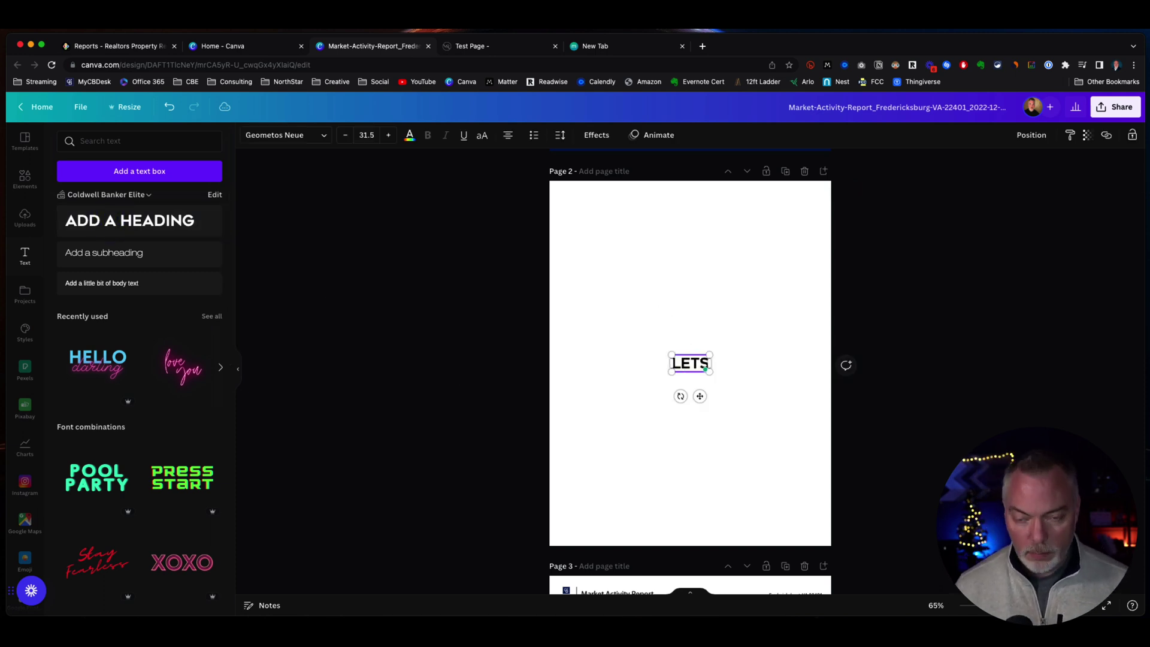
text( TALK ABOUT)
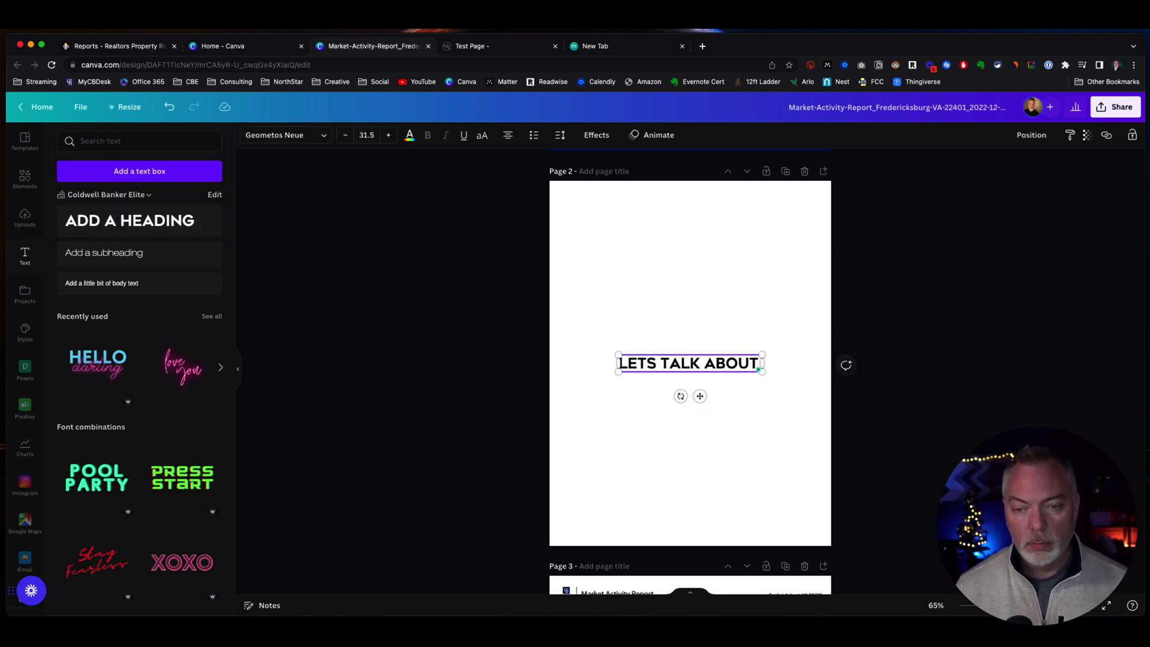
text( THE MARKET)
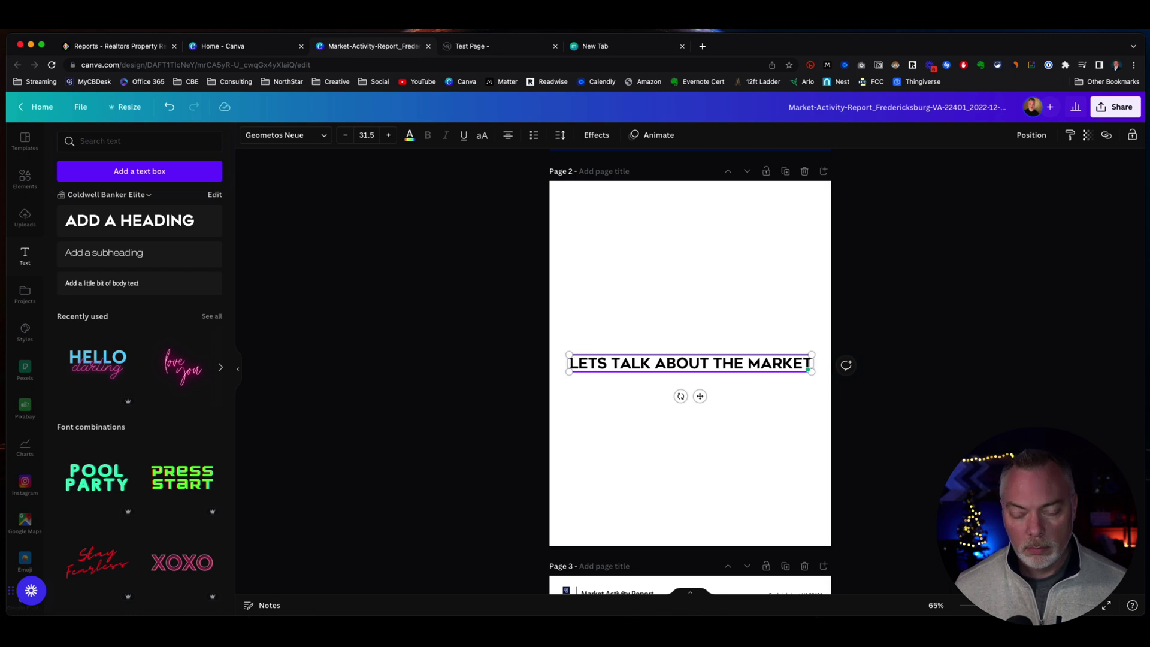
click(665, 410)
drag(669, 370, 672, 235)
Step: Retitle the heading to 'MEET' followed by the agent's first name and an exclamation mark
double_click(667, 232)
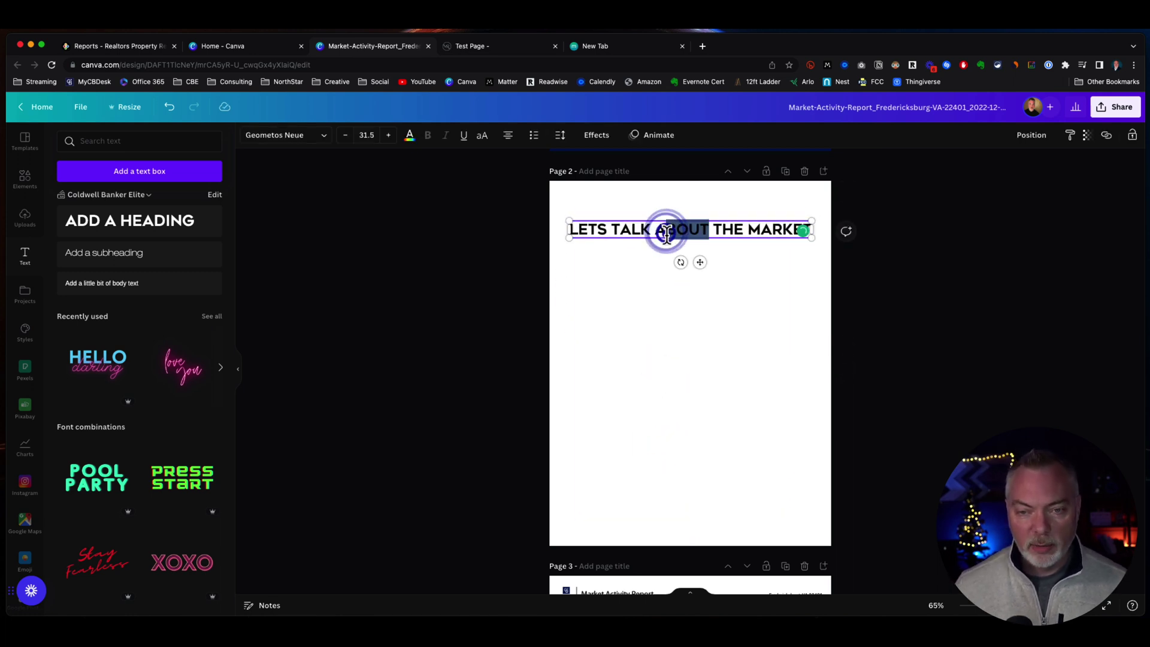
triple_click(667, 232)
text(MEET MA)
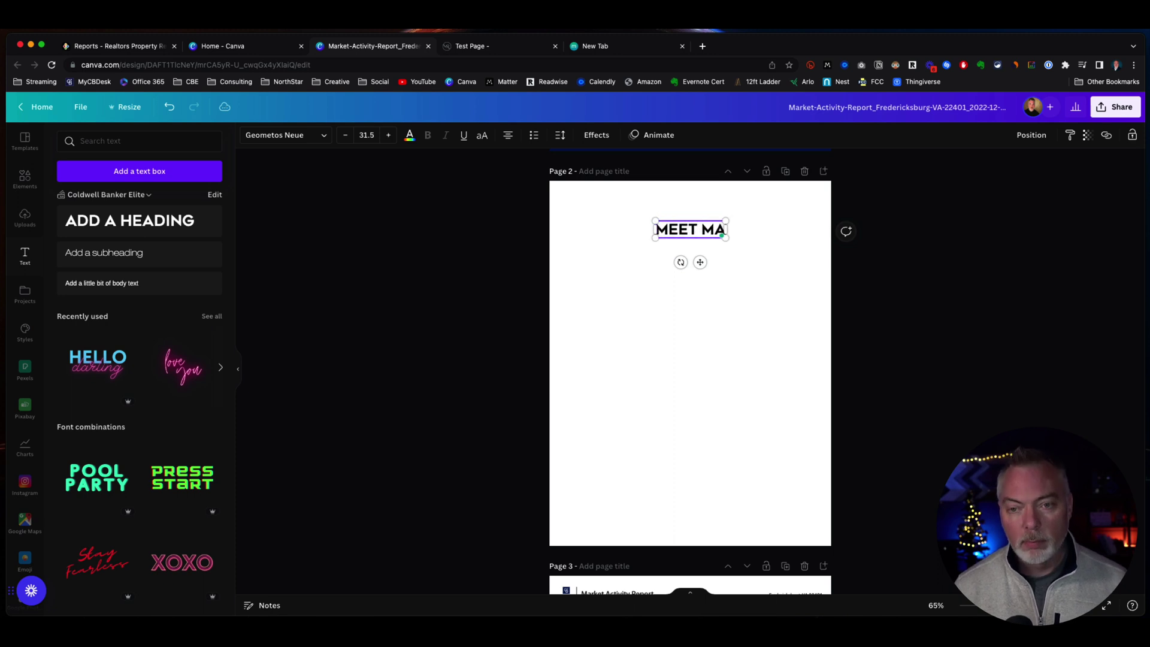
text(TTHEW!@)
key(BackSpace)
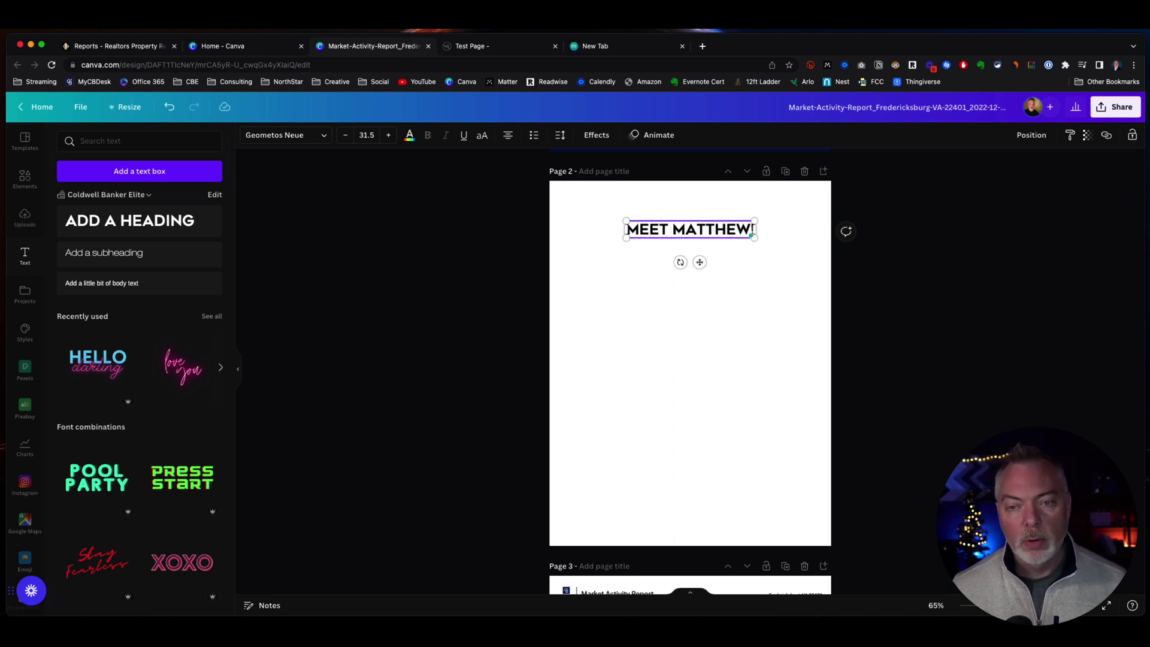
click(370, 334)
click(708, 236)
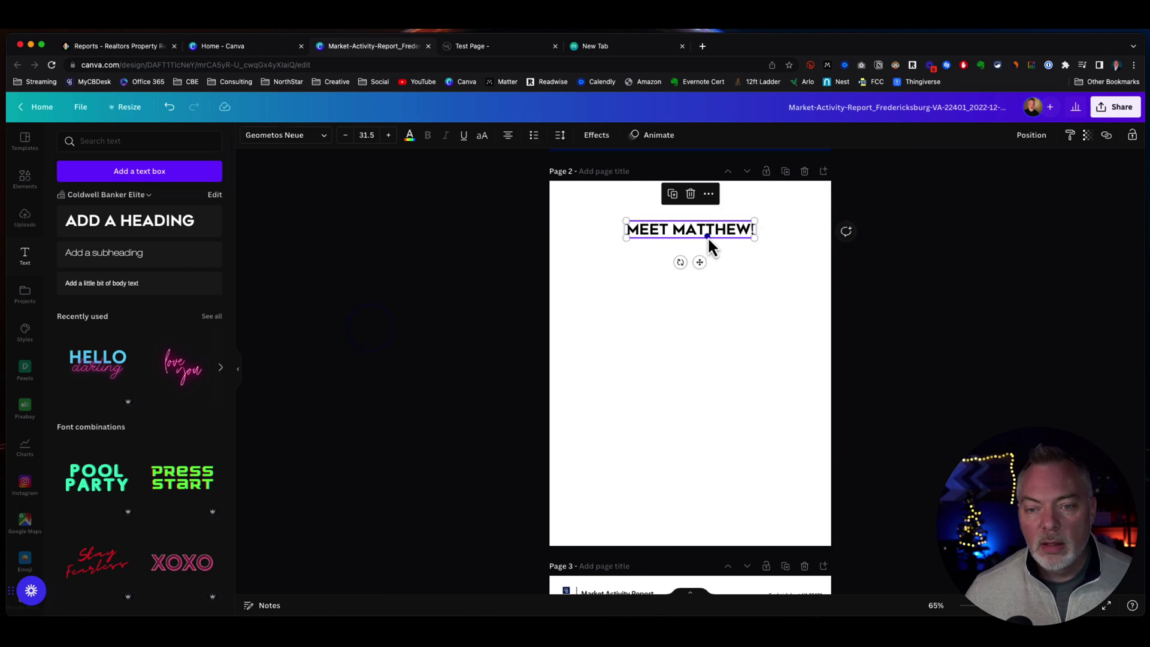
click(471, 310)
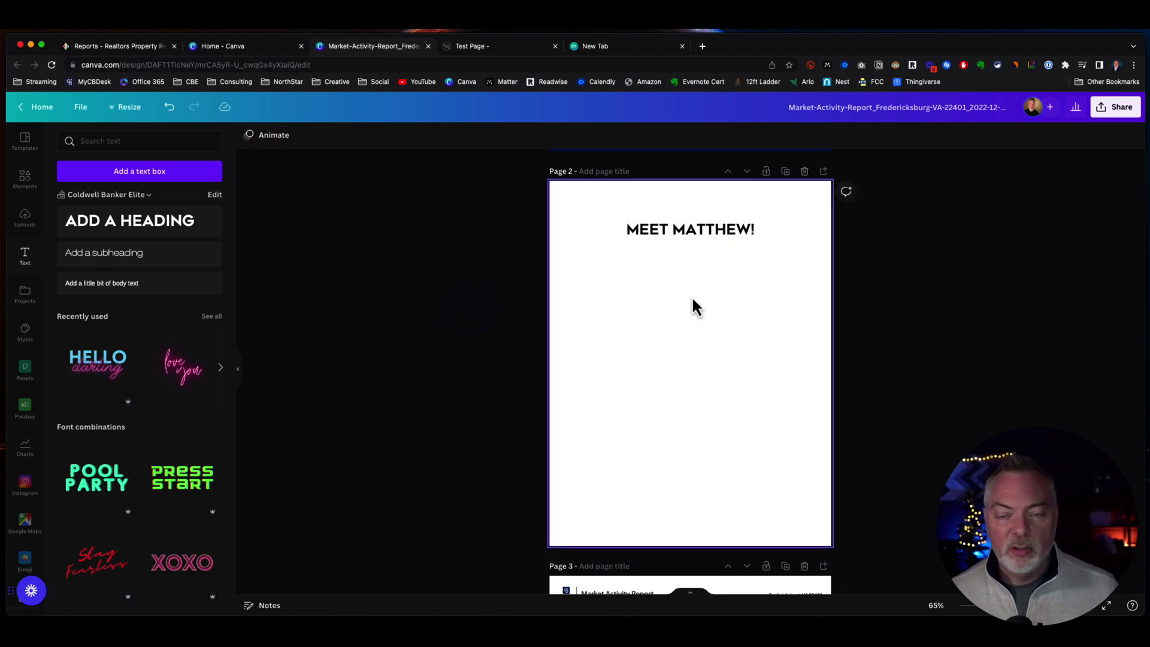
Step: In grid view, delete the extra last page and add a blank page at the end
scroll(429, 423, down, 6)
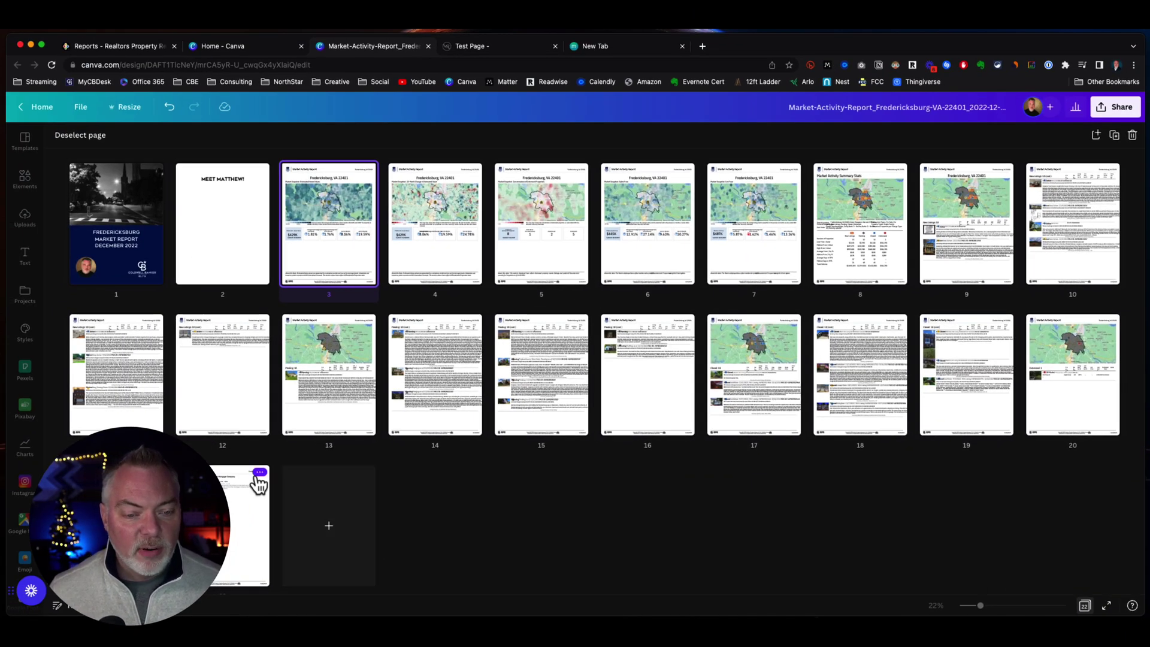
click(259, 473)
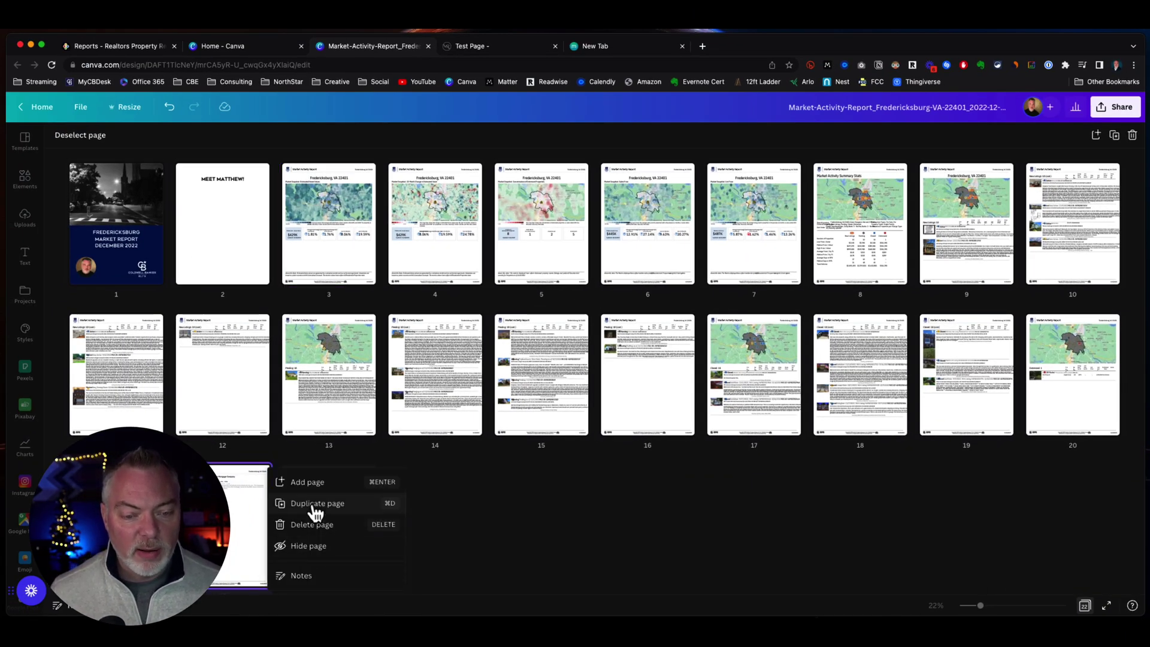
click(308, 526)
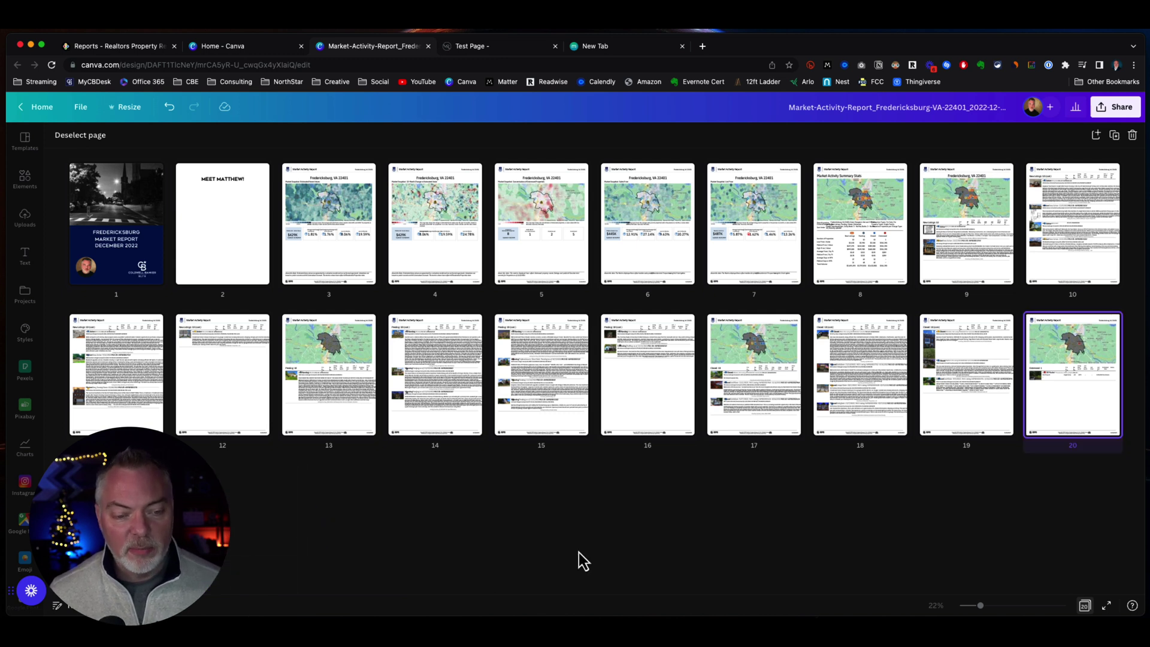
click(1001, 581)
click(116, 525)
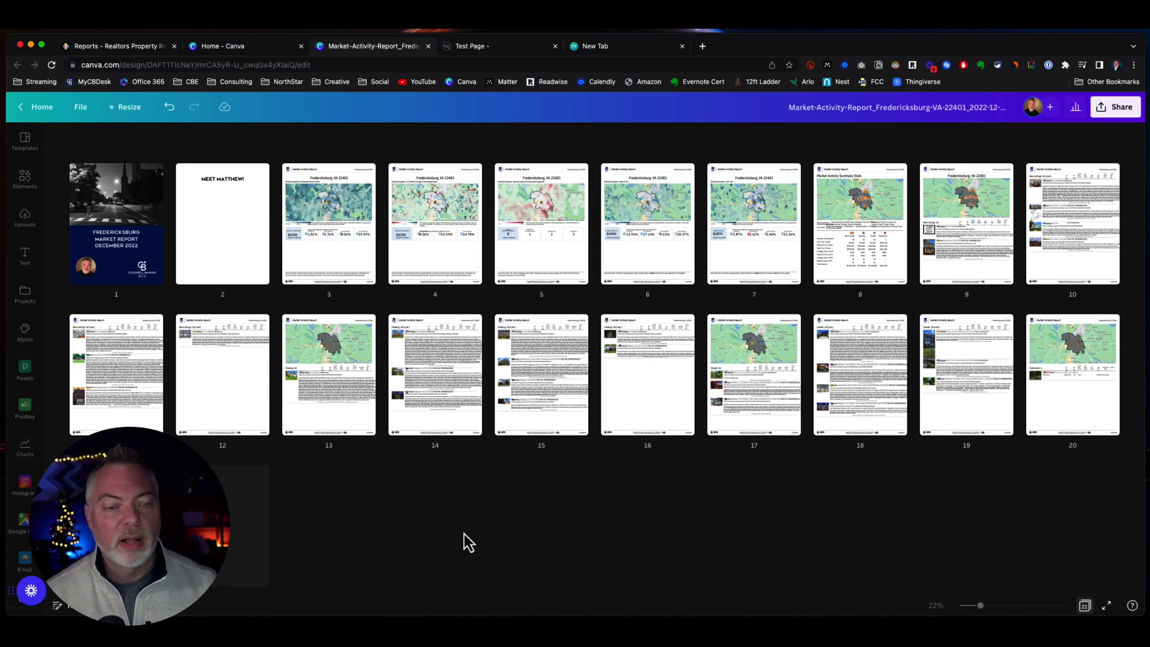
Step: Delete page 12 and the blank page 16, then return to the single-page editor
click(260, 325)
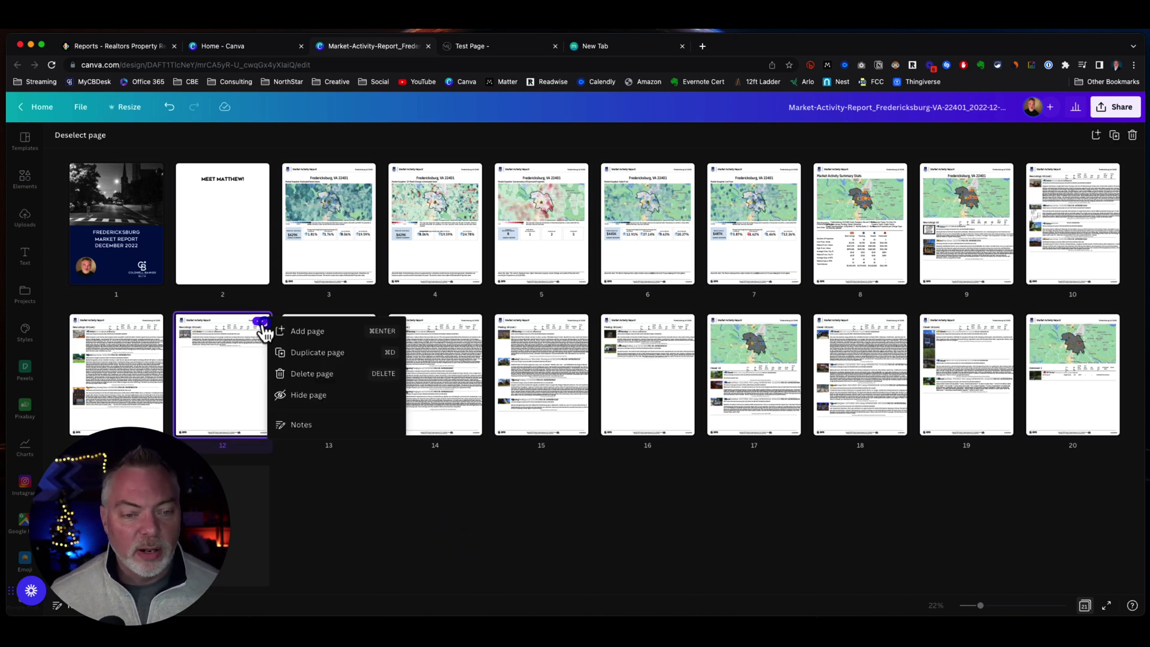
click(315, 374)
click(603, 384)
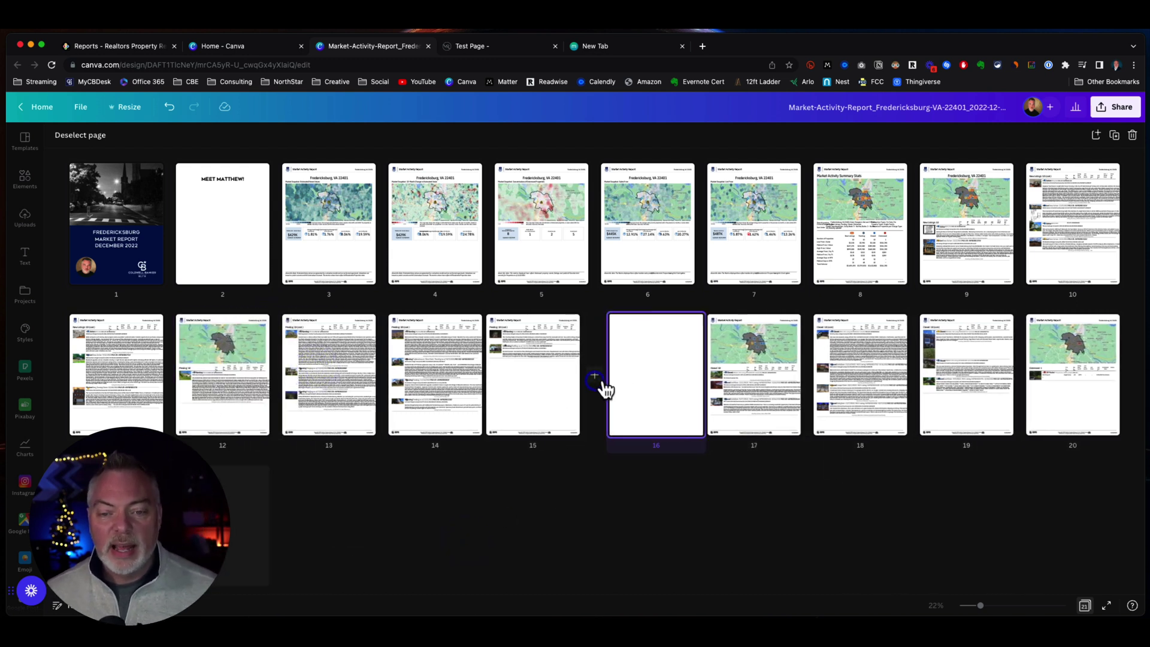
click(686, 324)
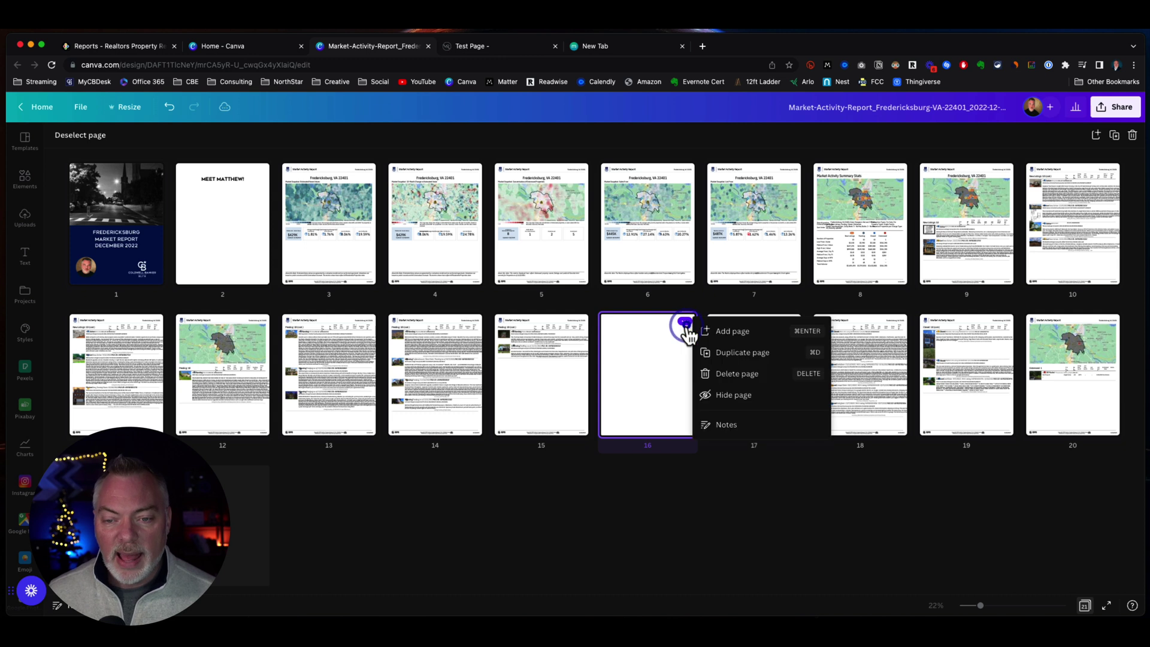
click(742, 372)
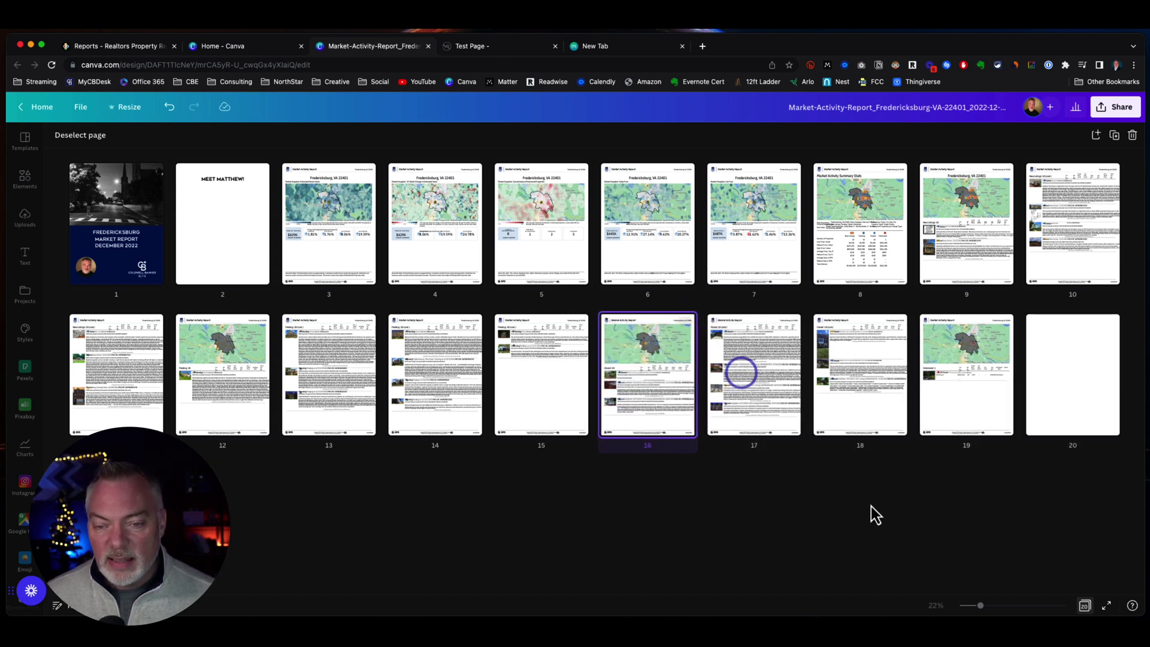
click(1085, 606)
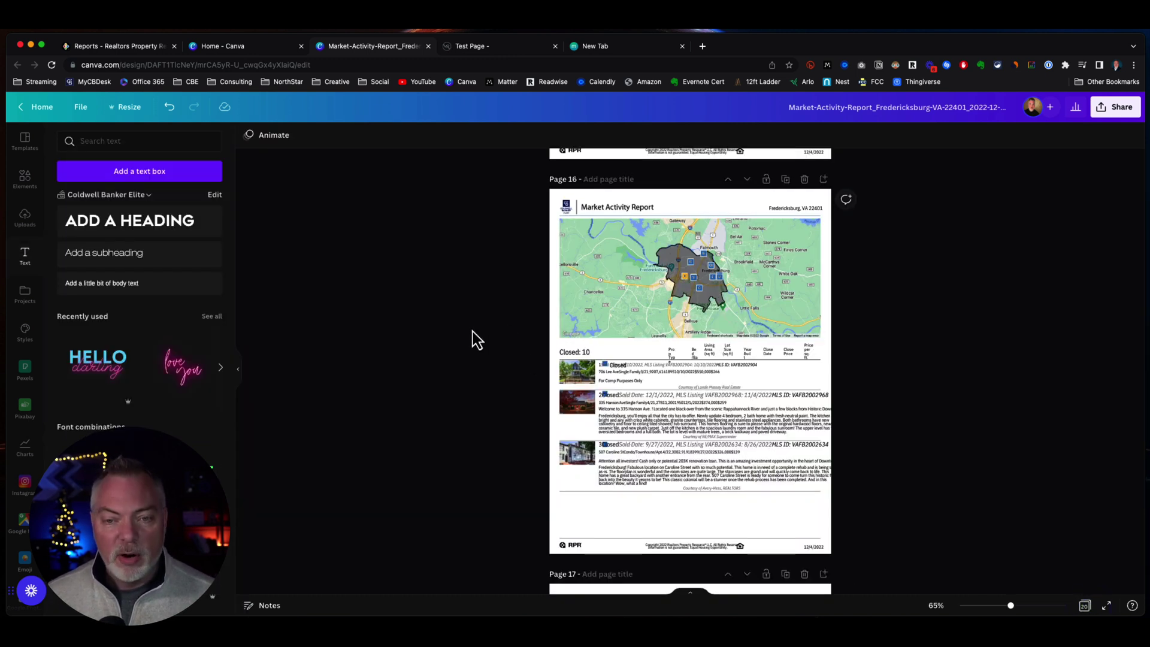
Step: Delete the closed-listing description text block on page 16 and scroll back up to the cover
click(633, 369)
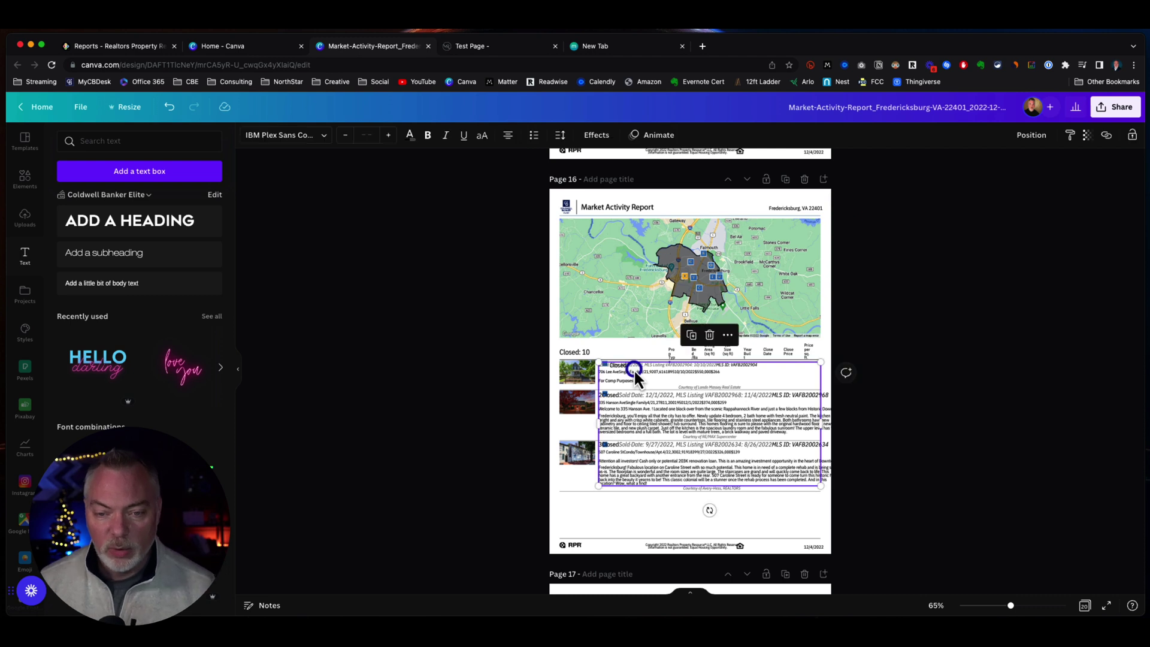
key(Delete)
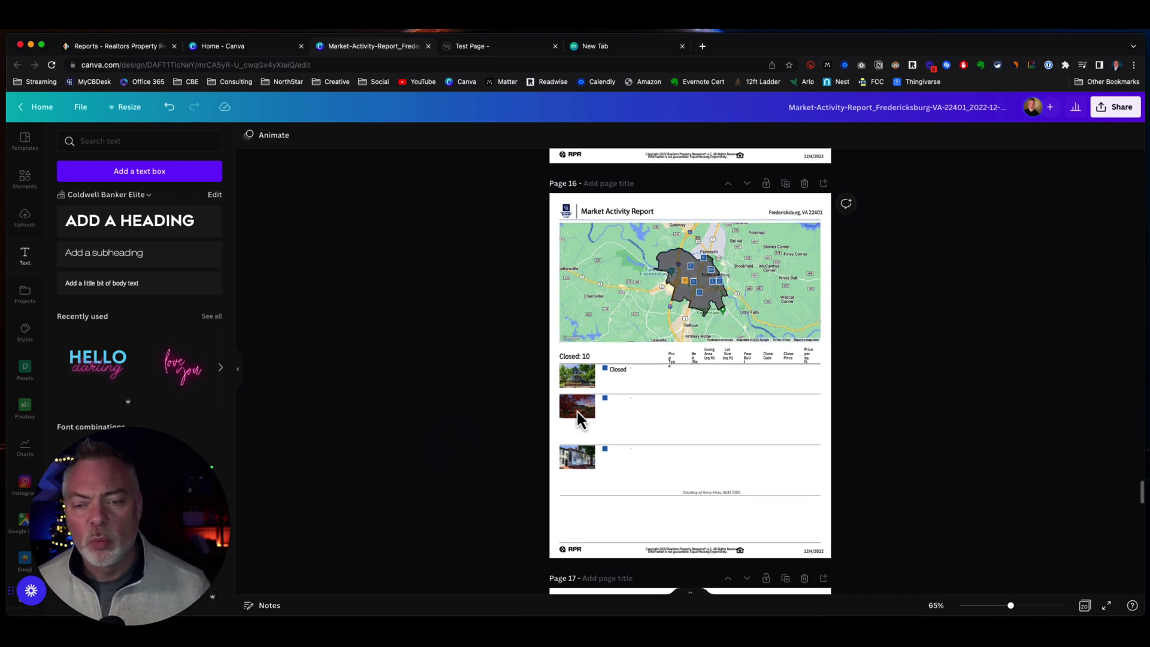
scroll(426, 409, up, 20)
scroll(426, 408, up, 5)
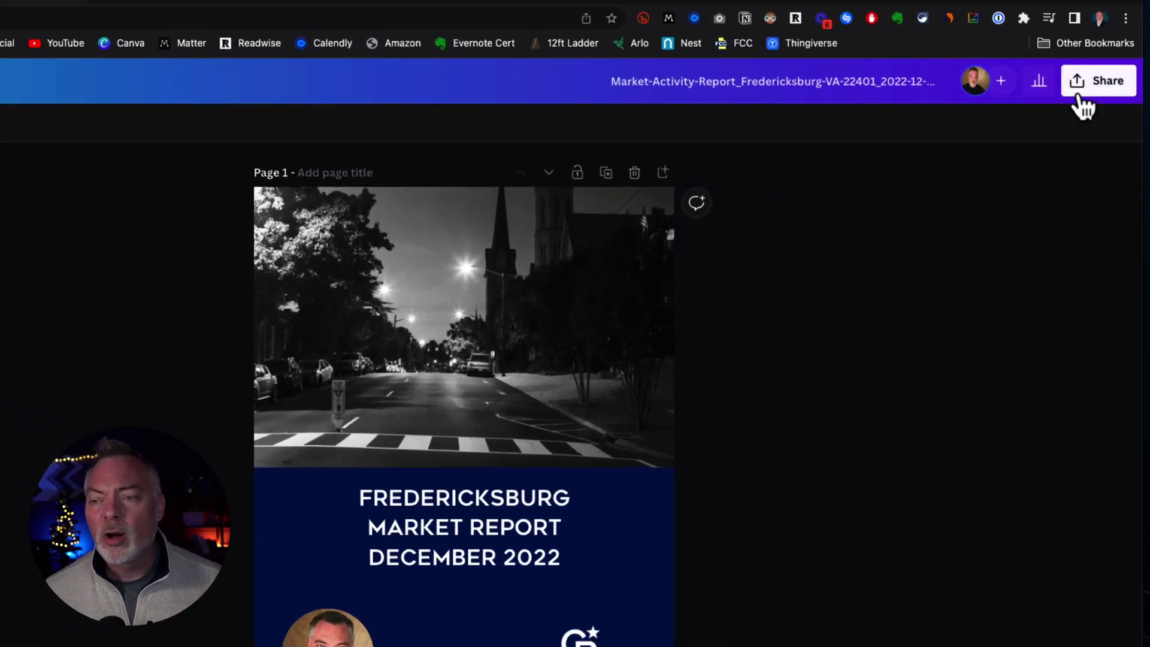
Step: Bring up all Share options, scroll to the Design group, and choose Heyzine Flipbooks
click(1092, 77)
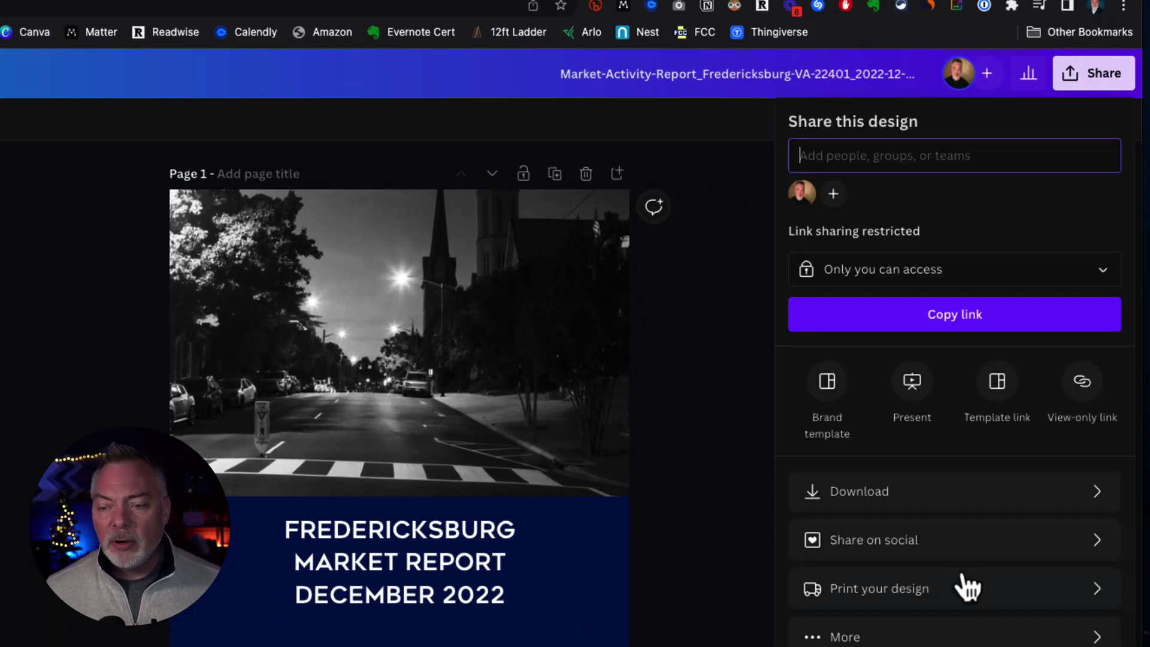
click(953, 638)
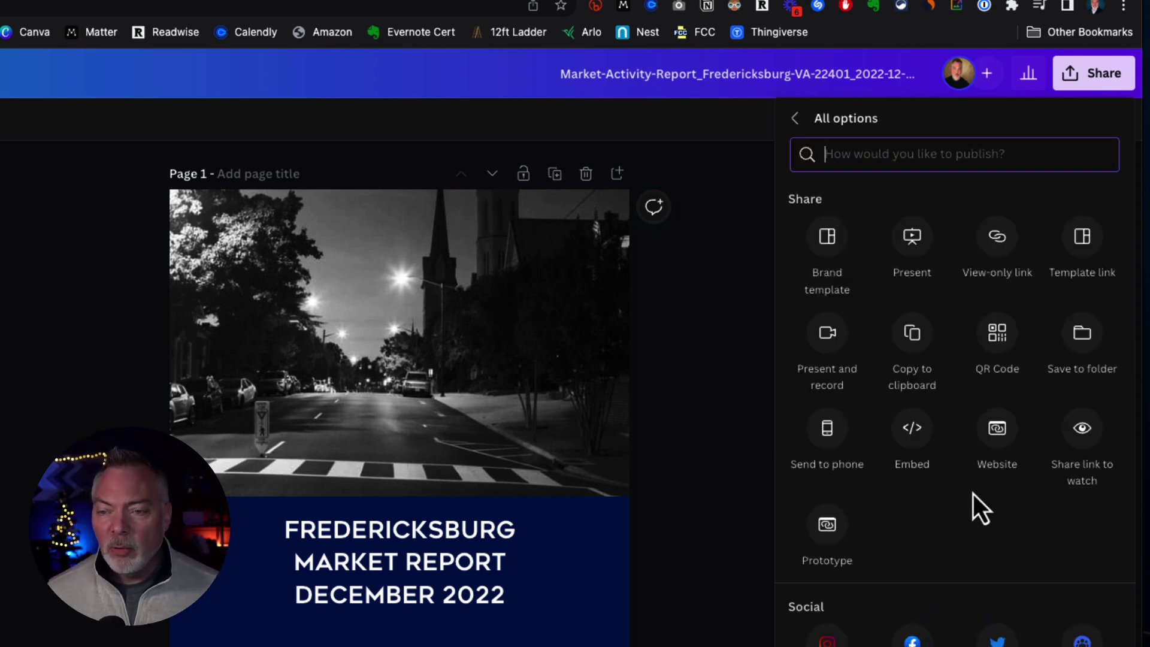
scroll(976, 489, down, 10)
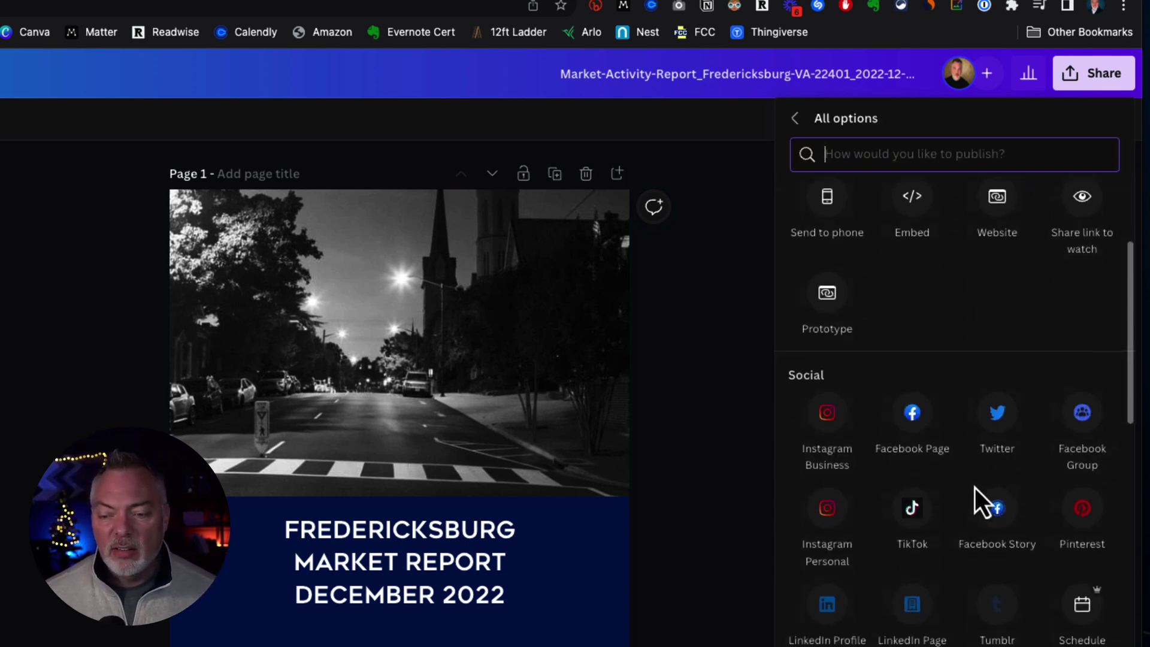
scroll(976, 488, down, 3)
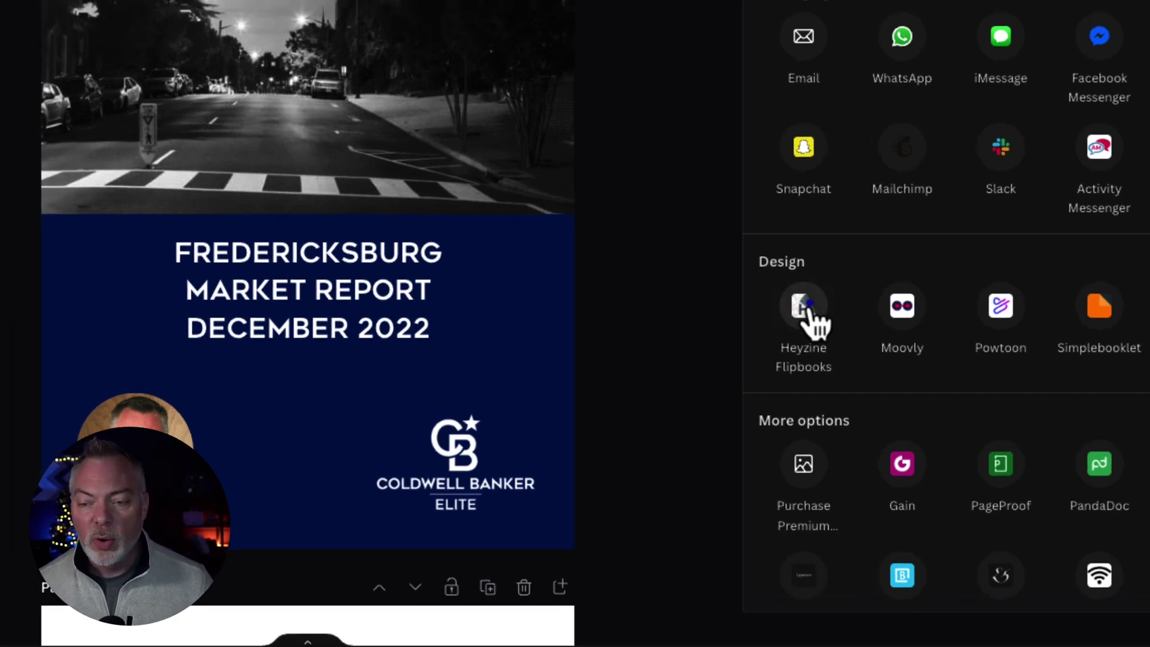
click(806, 308)
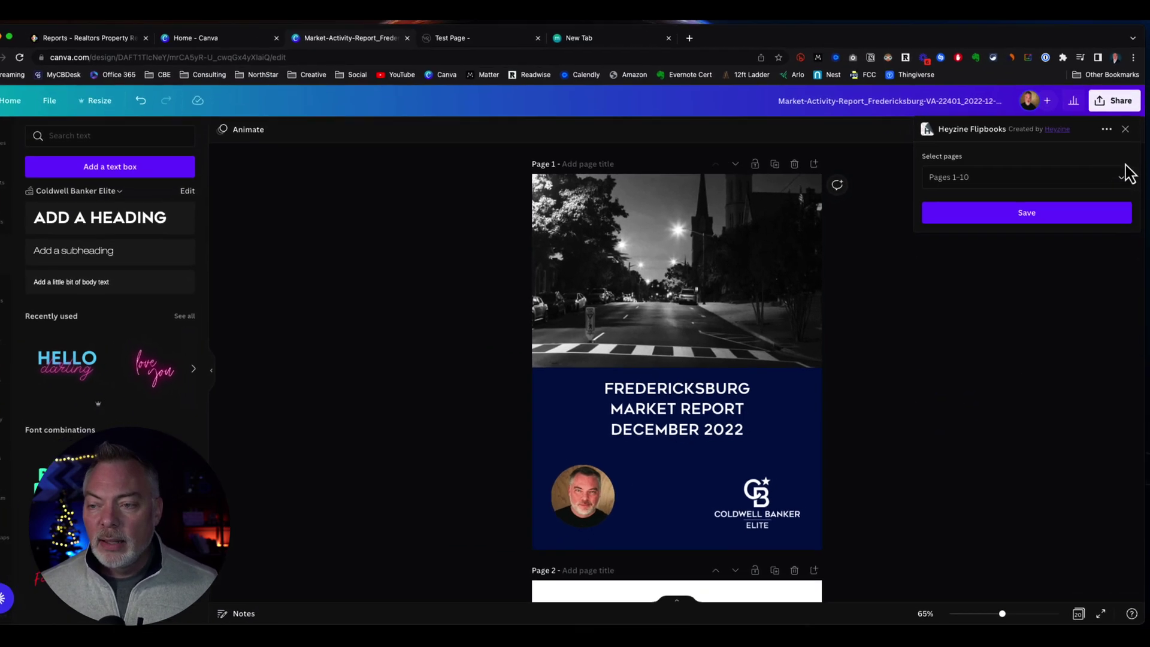
Step: Set the Heyzine Flipbooks page selection to All pages and confirm it with Done
click(1122, 181)
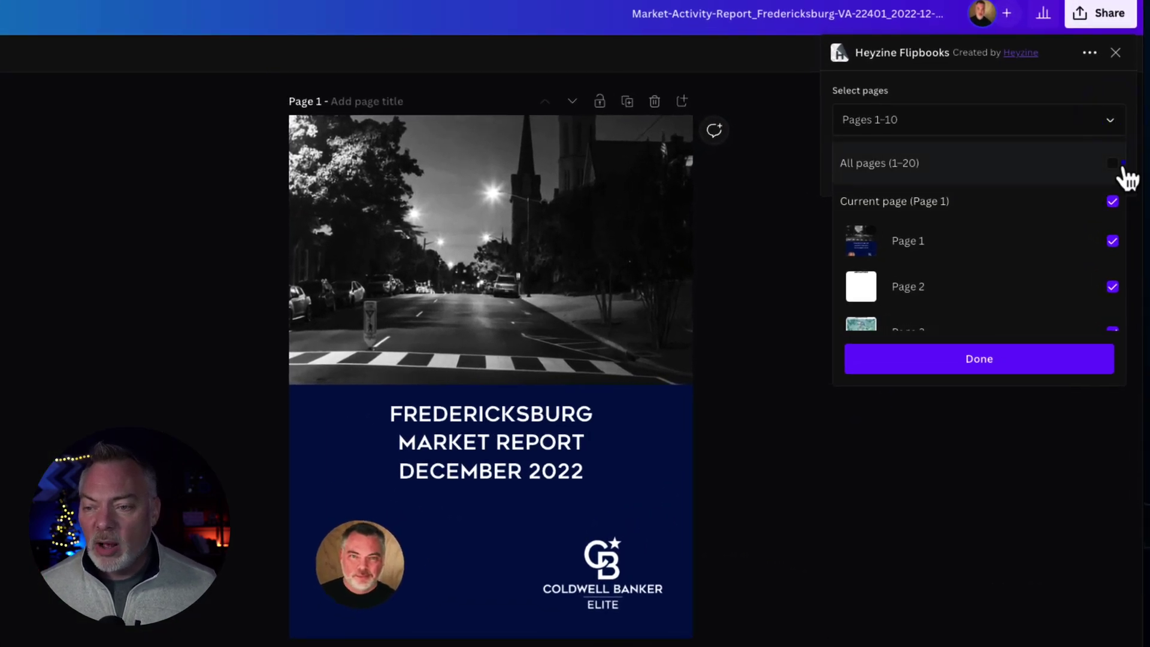
click(1121, 167)
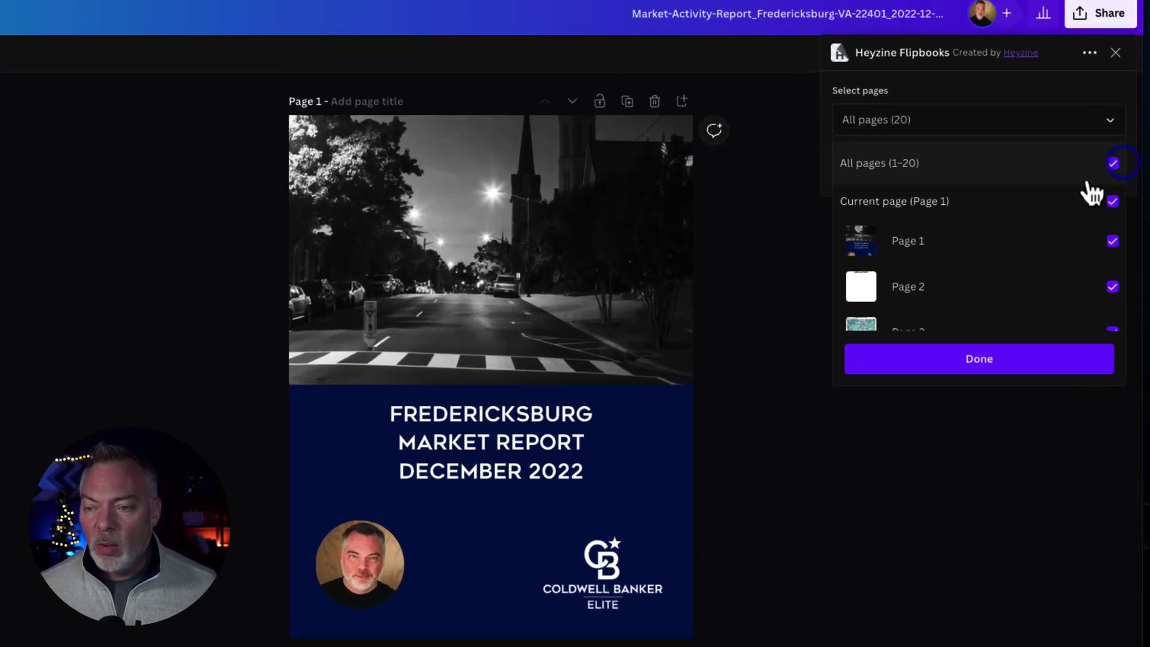
scroll(996, 287, down, 10)
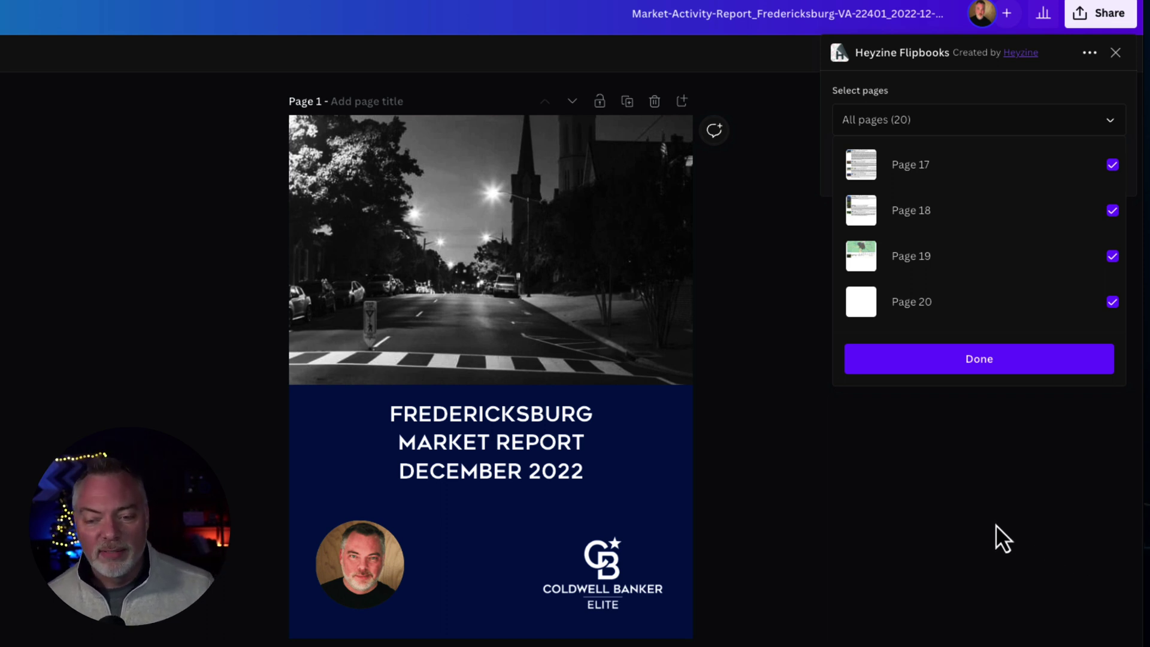
click(983, 362)
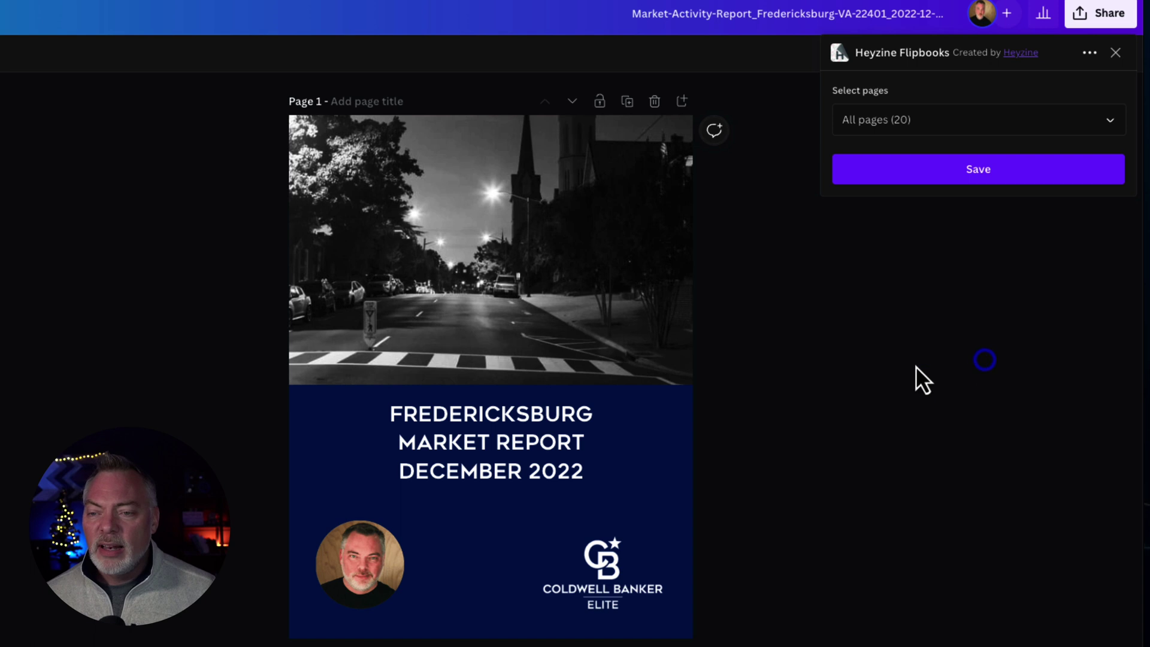
Step: Save the report to Heyzine Flipbooks and view it in Heyzine
click(971, 174)
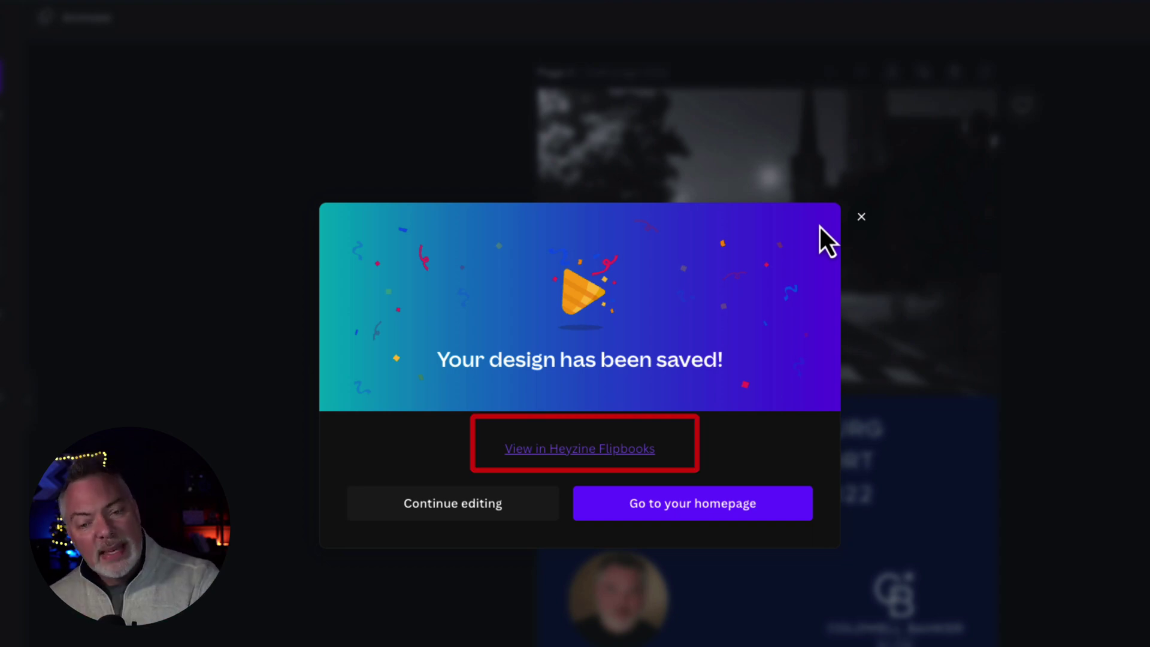
click(553, 449)
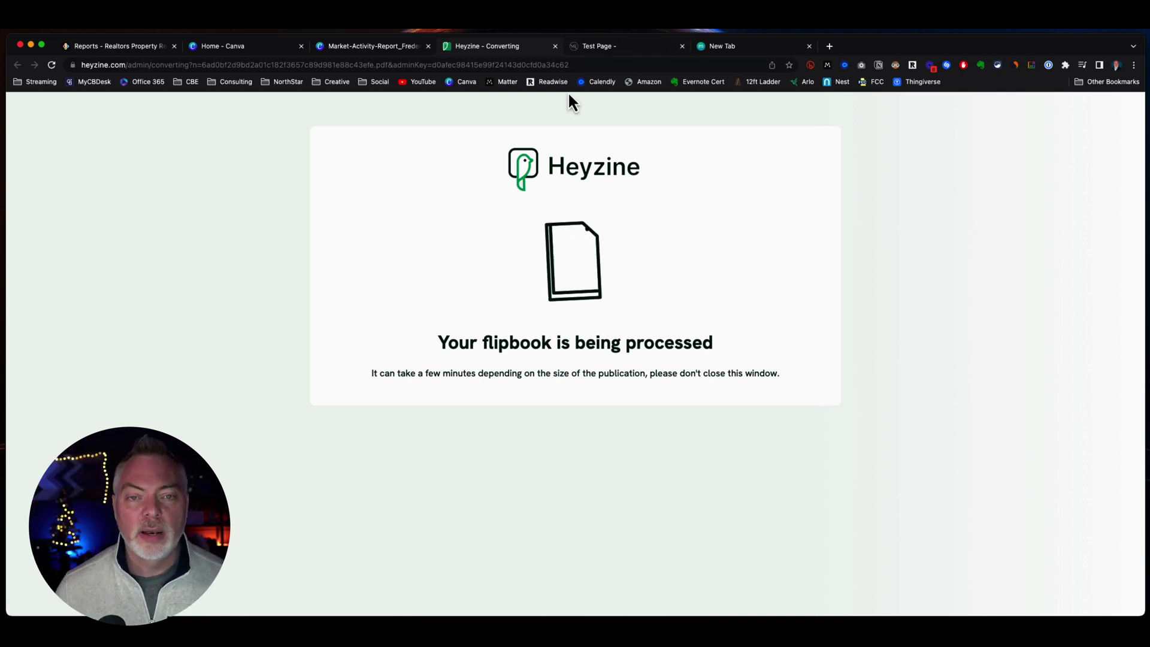
Step: Select the flipbook page's web address, then open a new browser tab
click(572, 65)
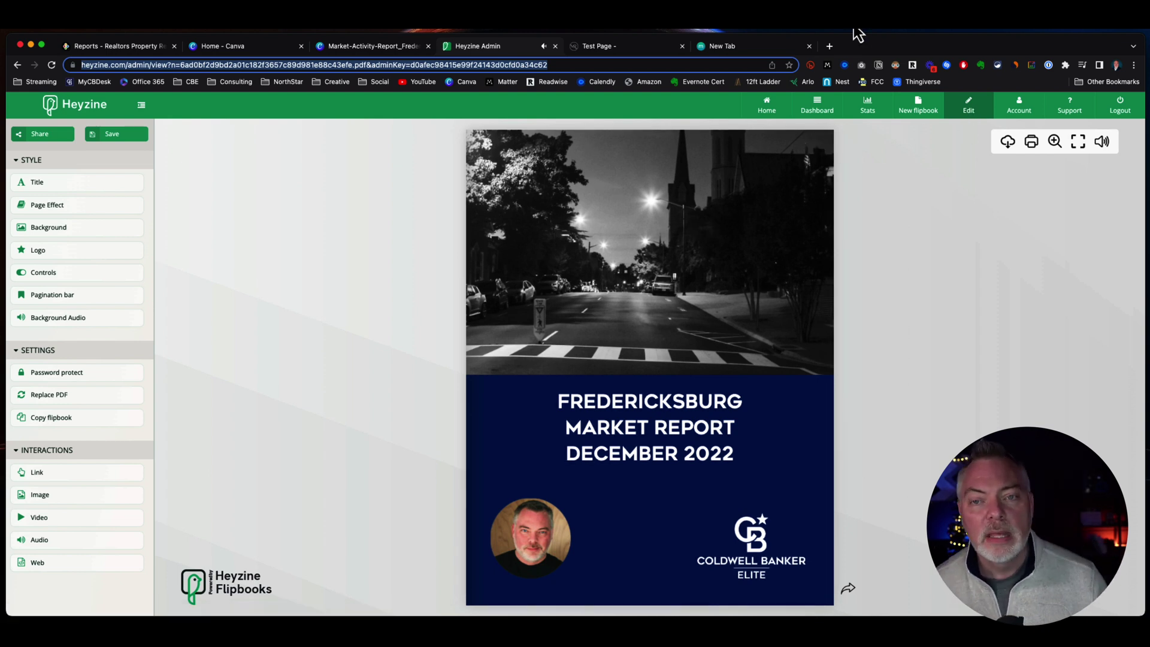
click(829, 47)
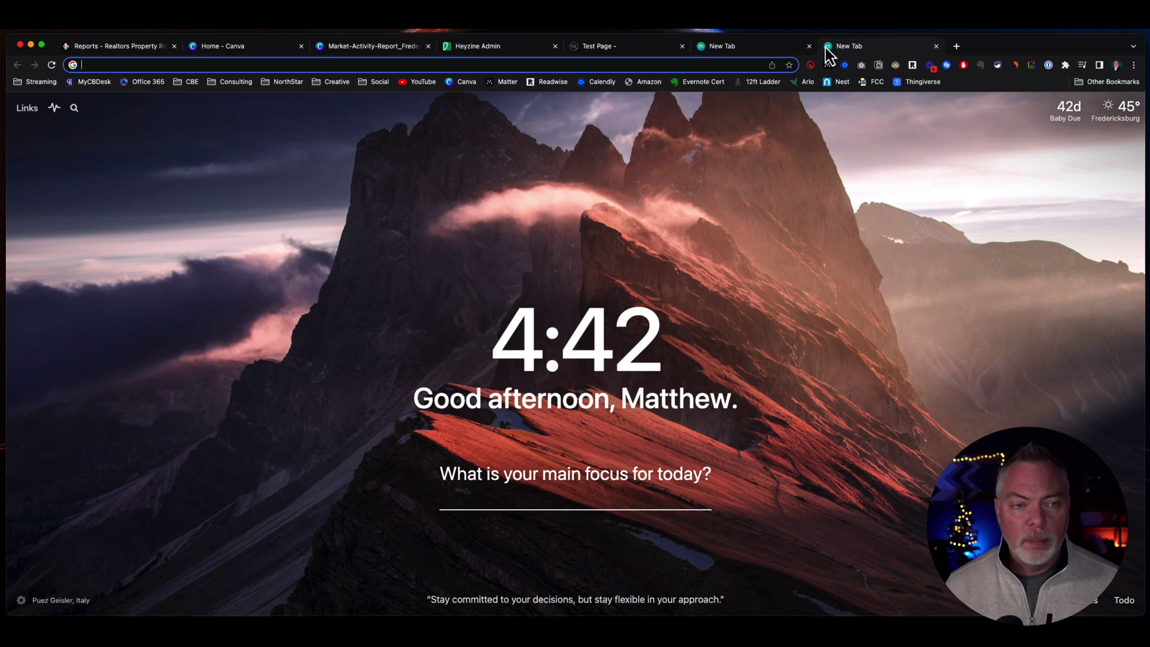
Step: Copy the introduction video's link from YouTube Studio's Your videos, then return to the Heyzine editor
click(419, 82)
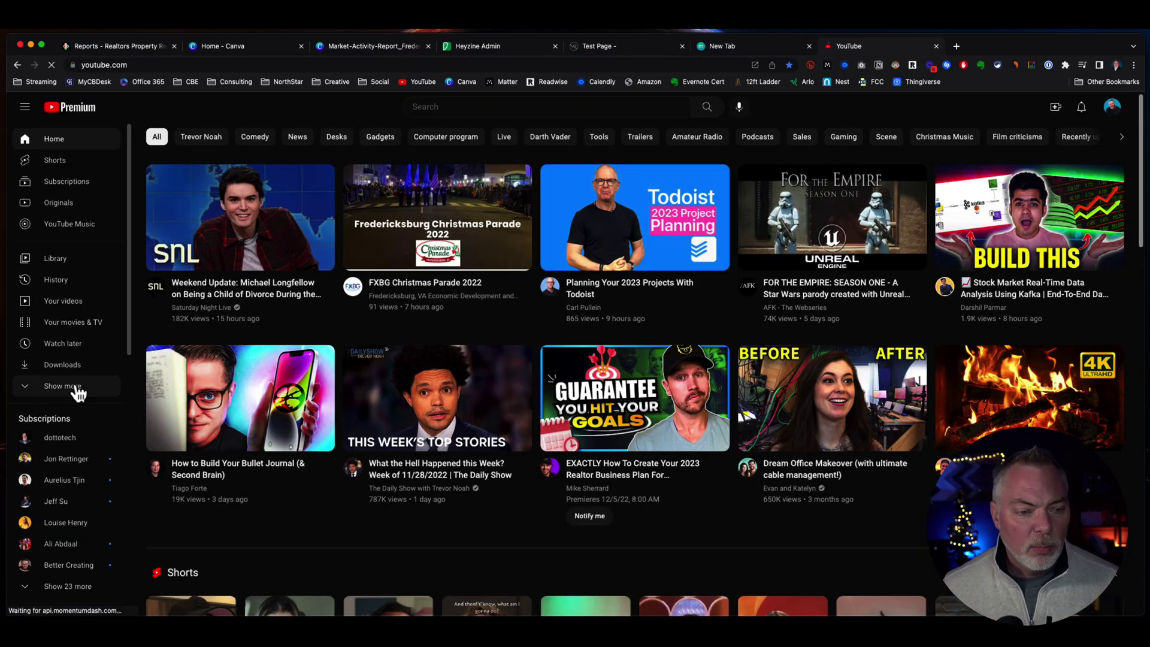
click(66, 299)
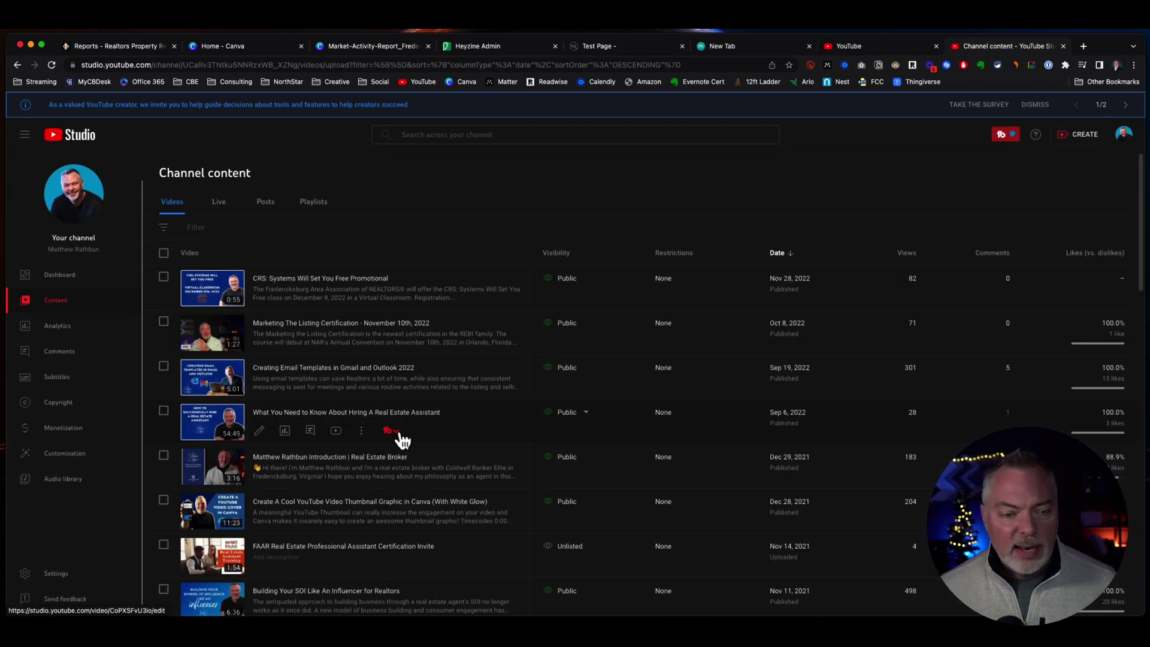
click(389, 459)
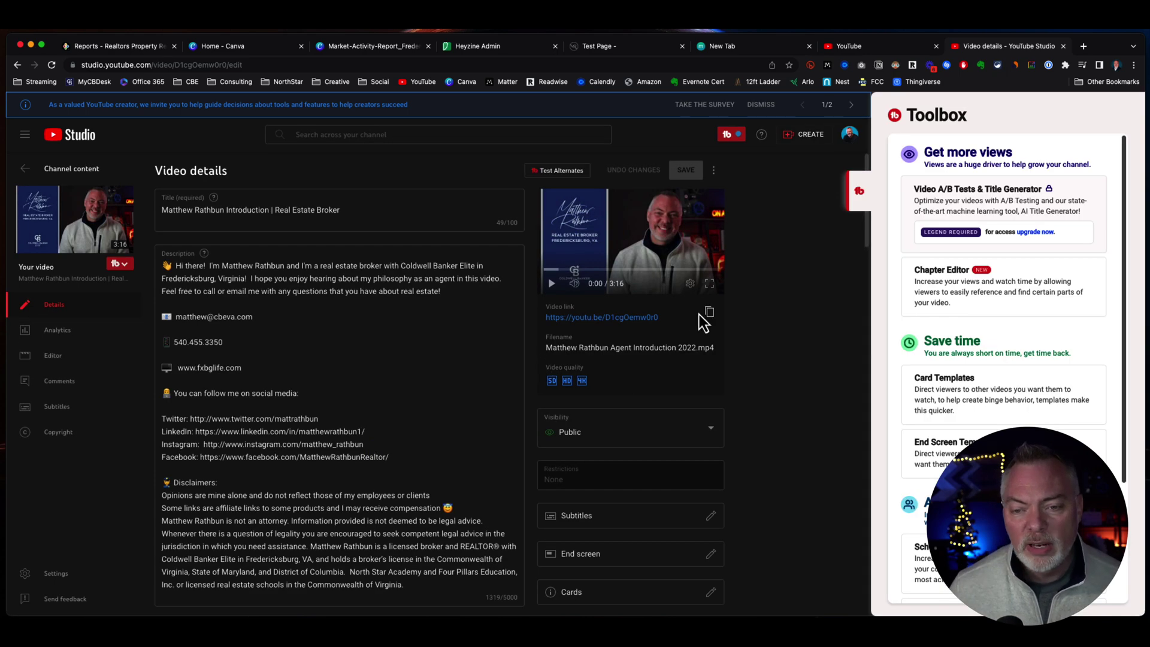
click(707, 313)
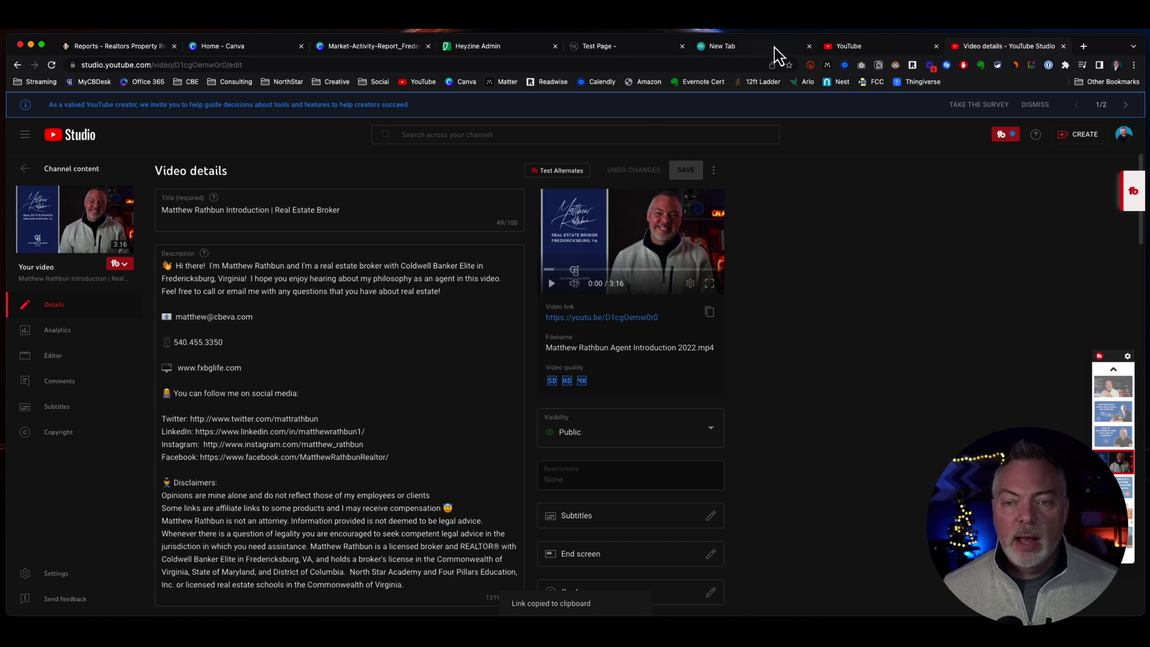
click(501, 52)
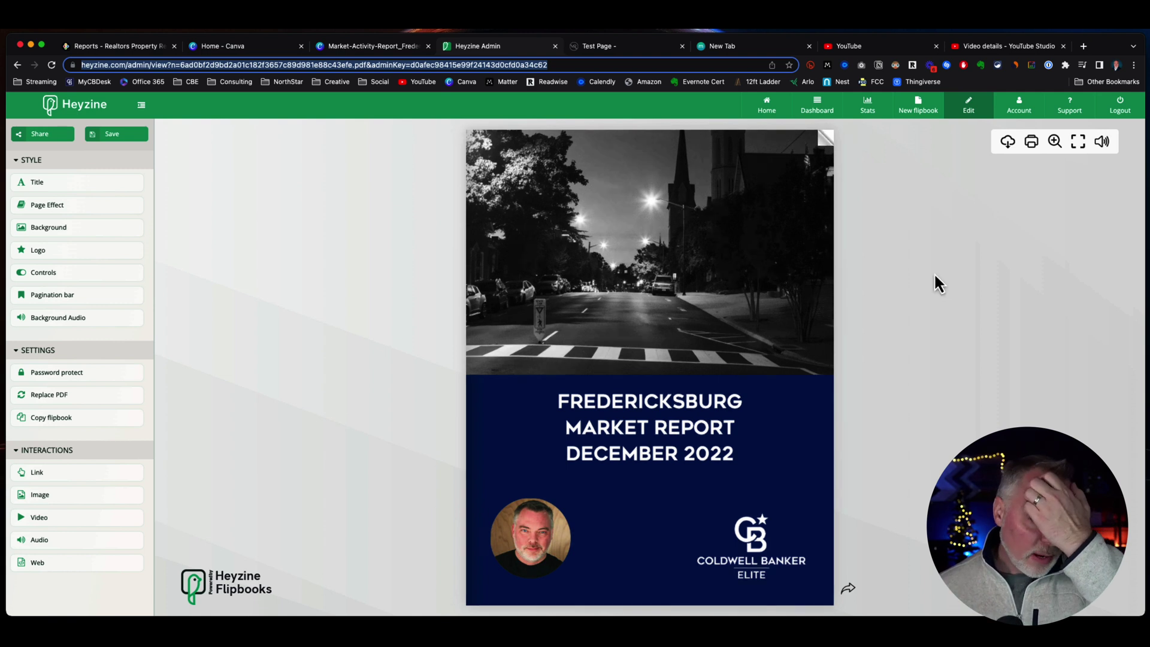
Step: Flip through the flipbook back to the blank Meet Matthew! page and start adding a video
click(852, 595)
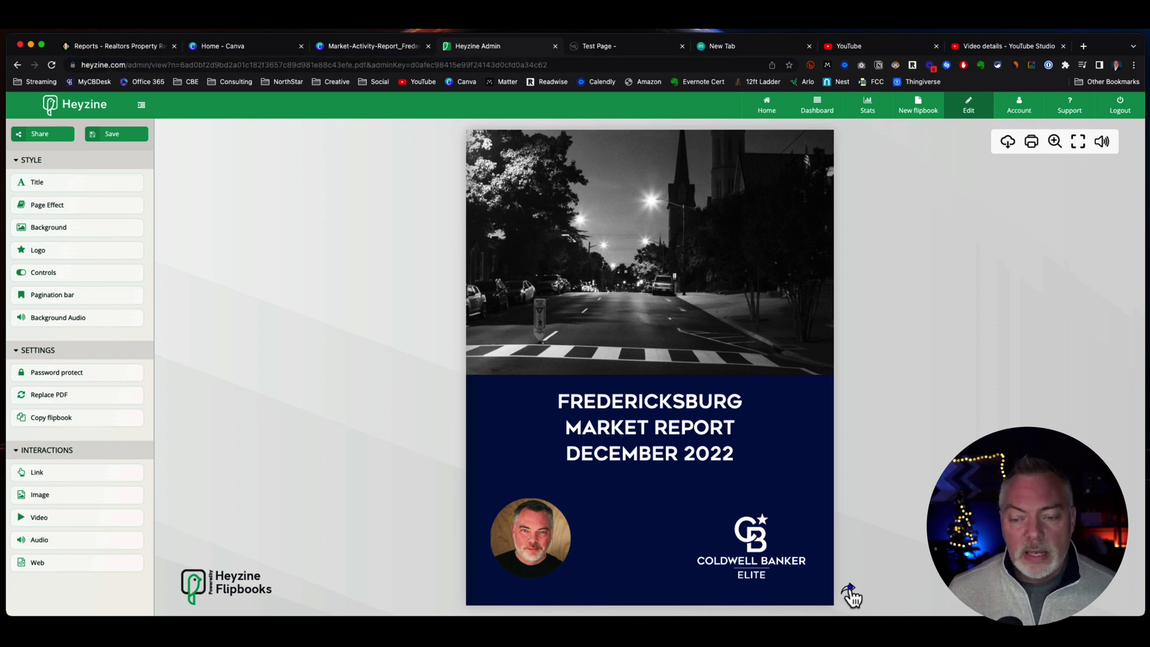
key(Right)
key(Right)
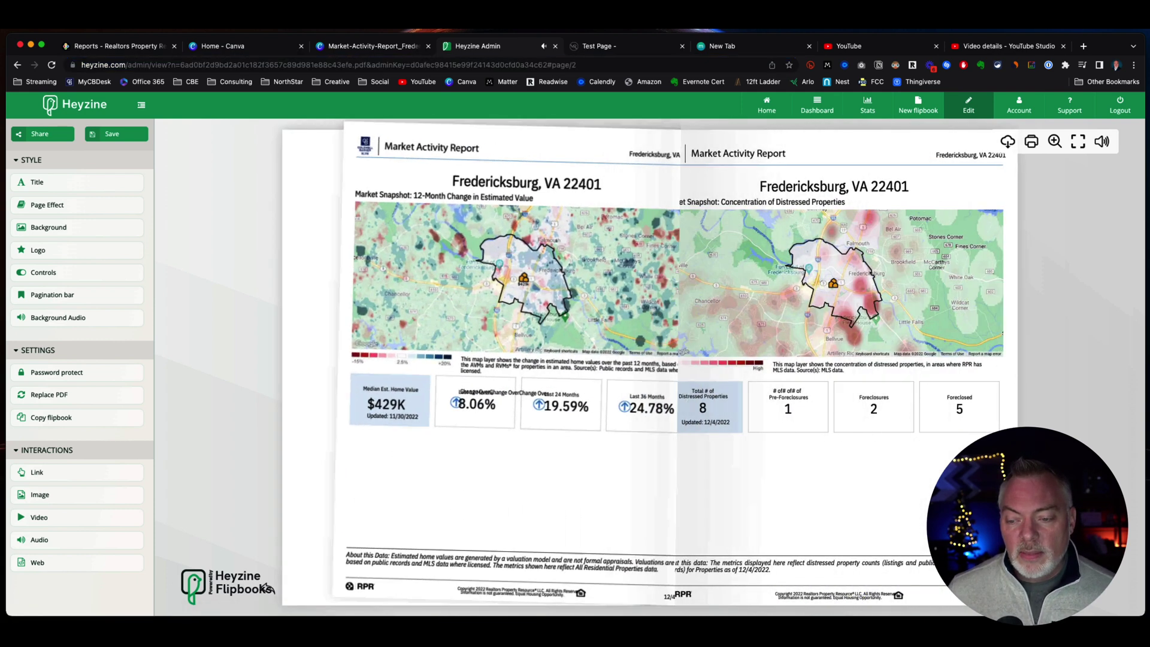
key(Right)
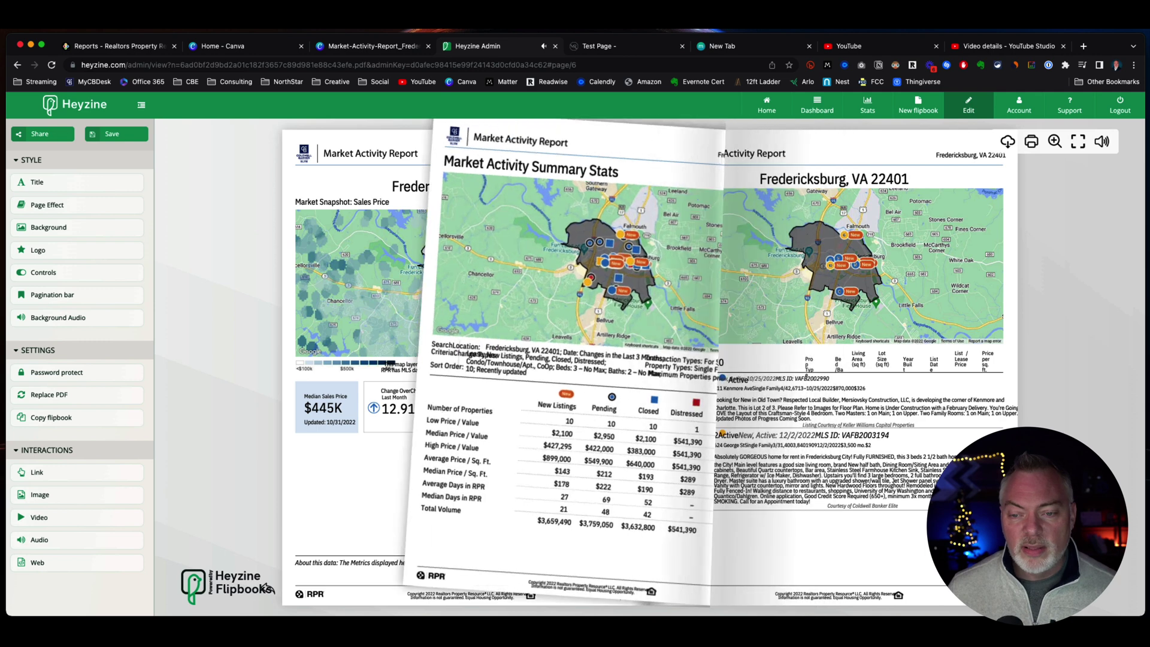
key(Right)
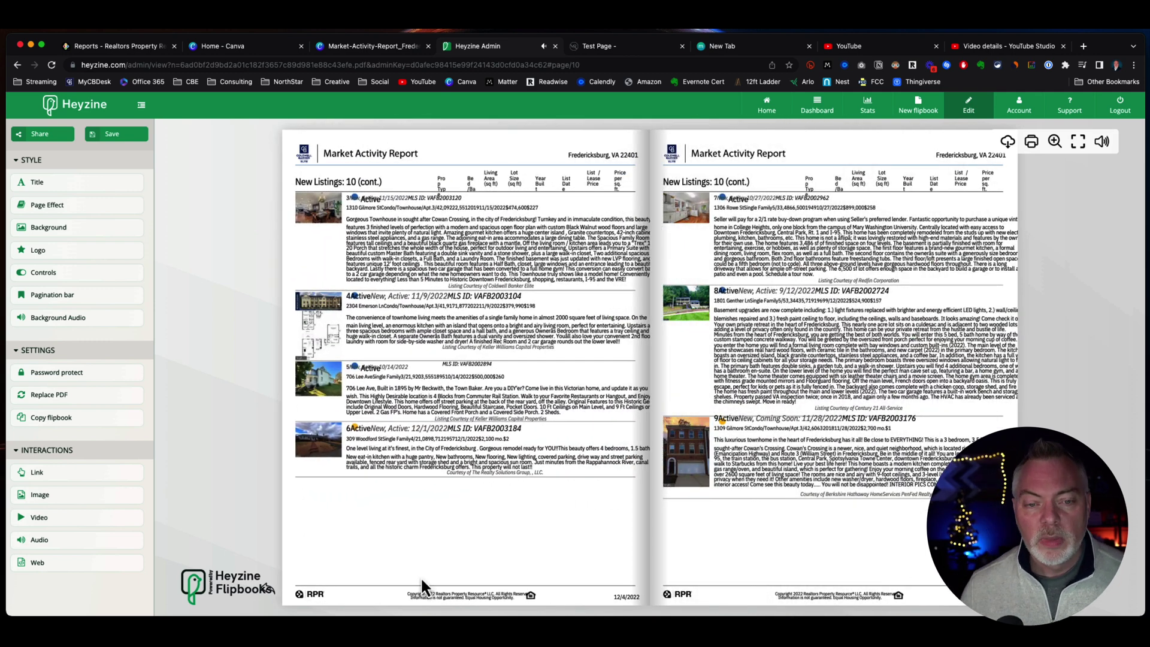
key(Left)
key(Left)
key(Left)
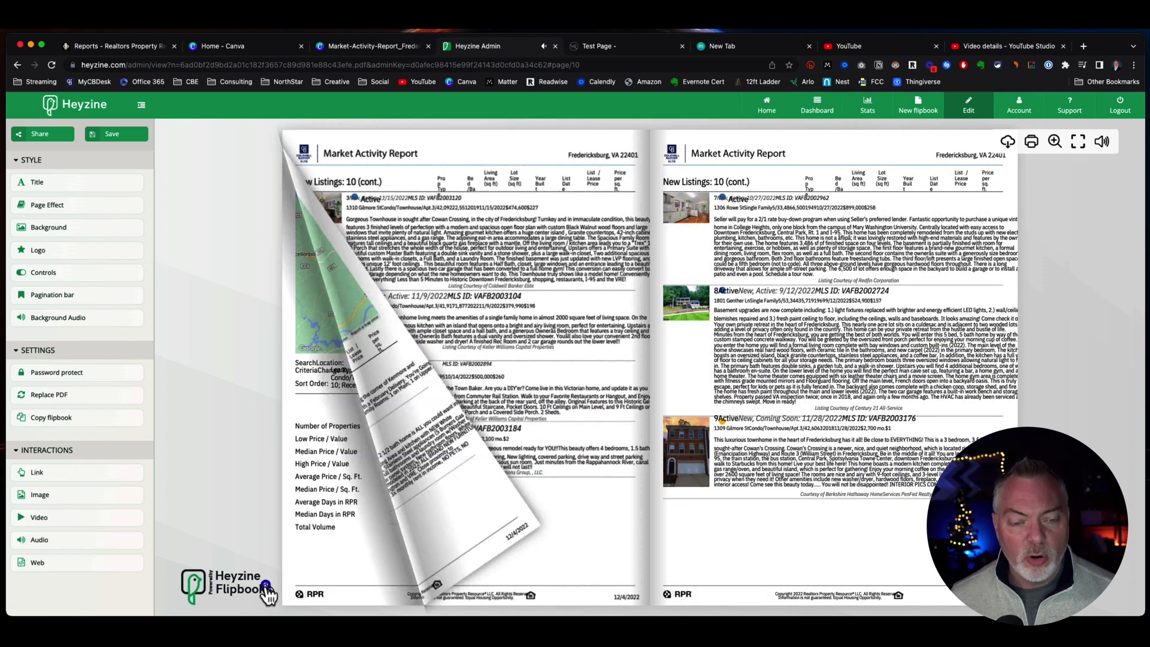
key(Left)
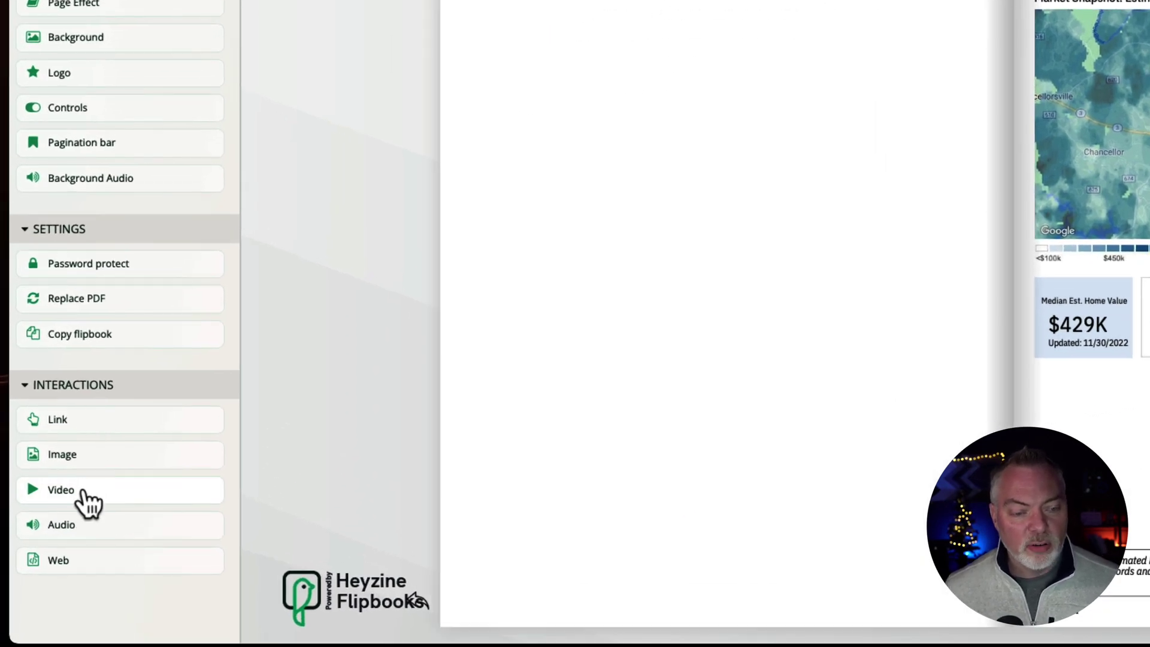
click(83, 487)
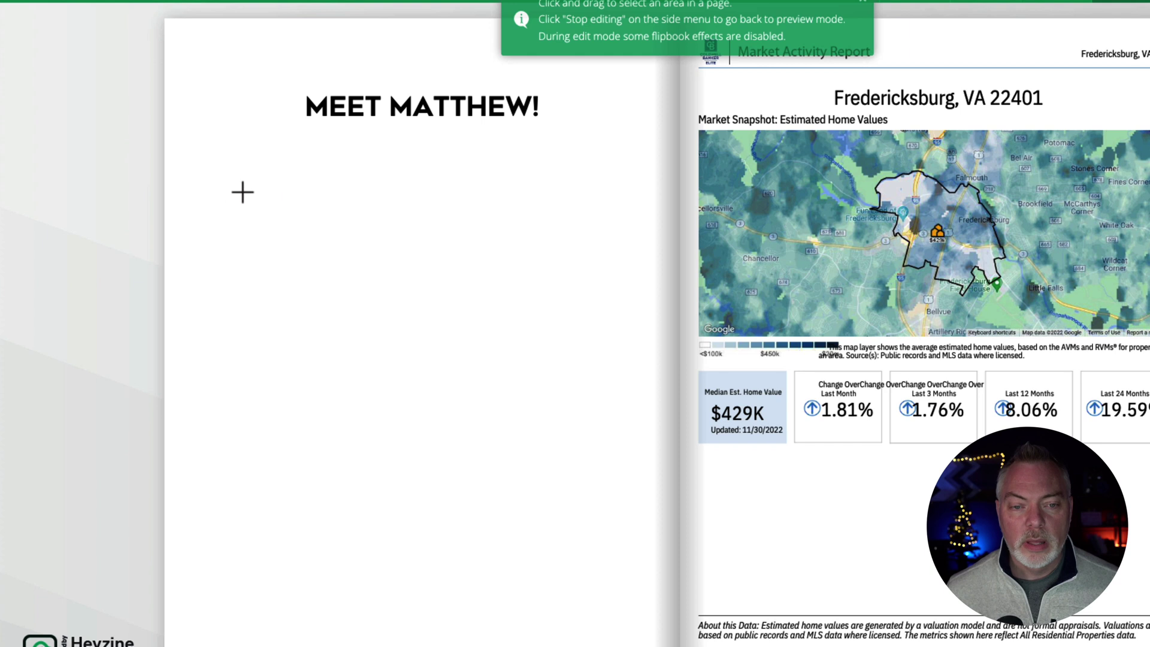
Step: Draw a video area under the Meet Matthew! heading and paste in the YouTube intro link
drag(230, 173, 633, 395)
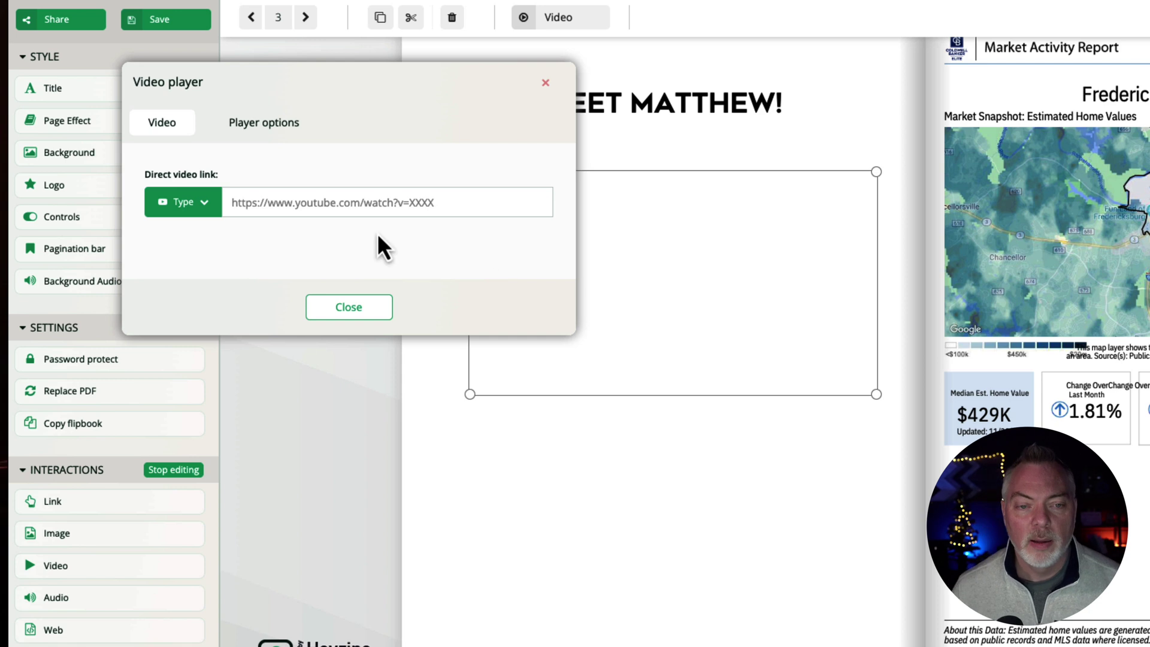
click(334, 201)
key(ctrl+v)
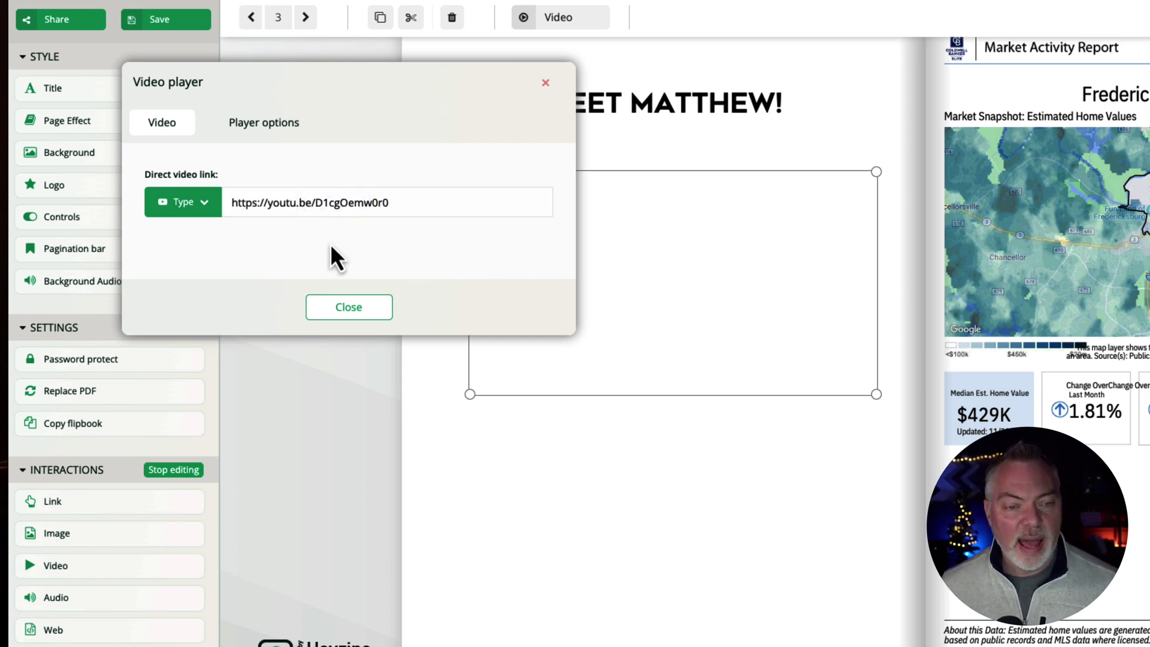
click(352, 306)
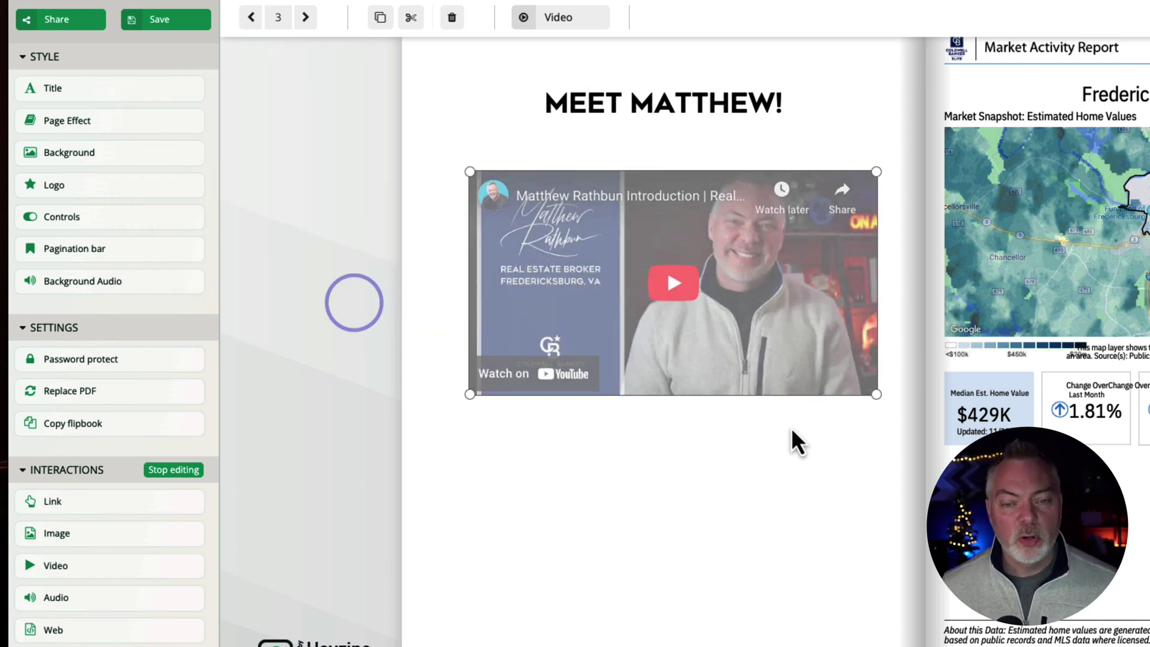
Step: Enlarge the video frame, nudge it slightly left, and save the flipbook
mouse_move(881, 402)
mouse_down()
mouse_move(880, 441)
mouse_move(903, 423)
mouse_move(875, 422)
mouse_move(888, 420)
mouse_up()
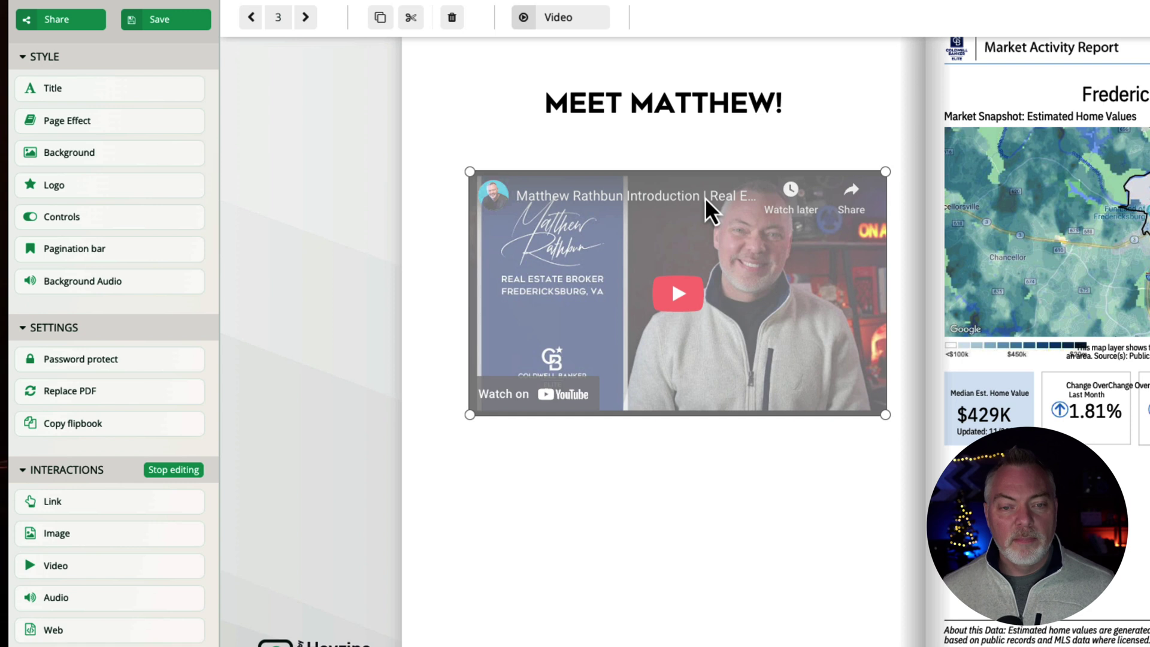
drag(706, 196, 689, 203)
click(308, 234)
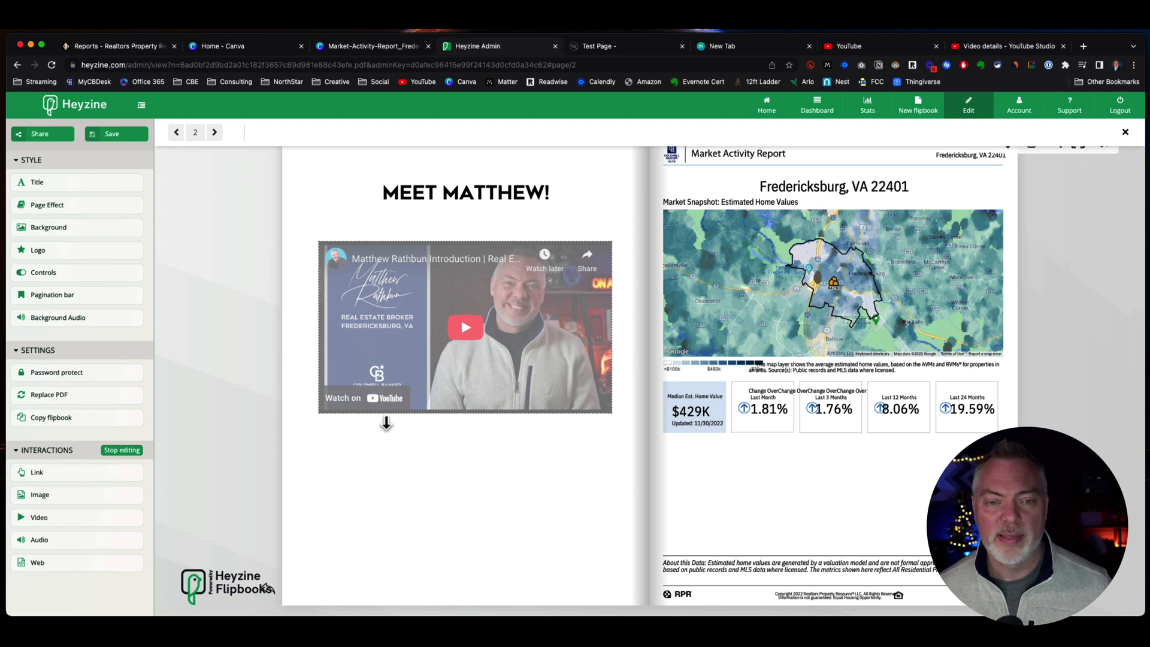
click(93, 138)
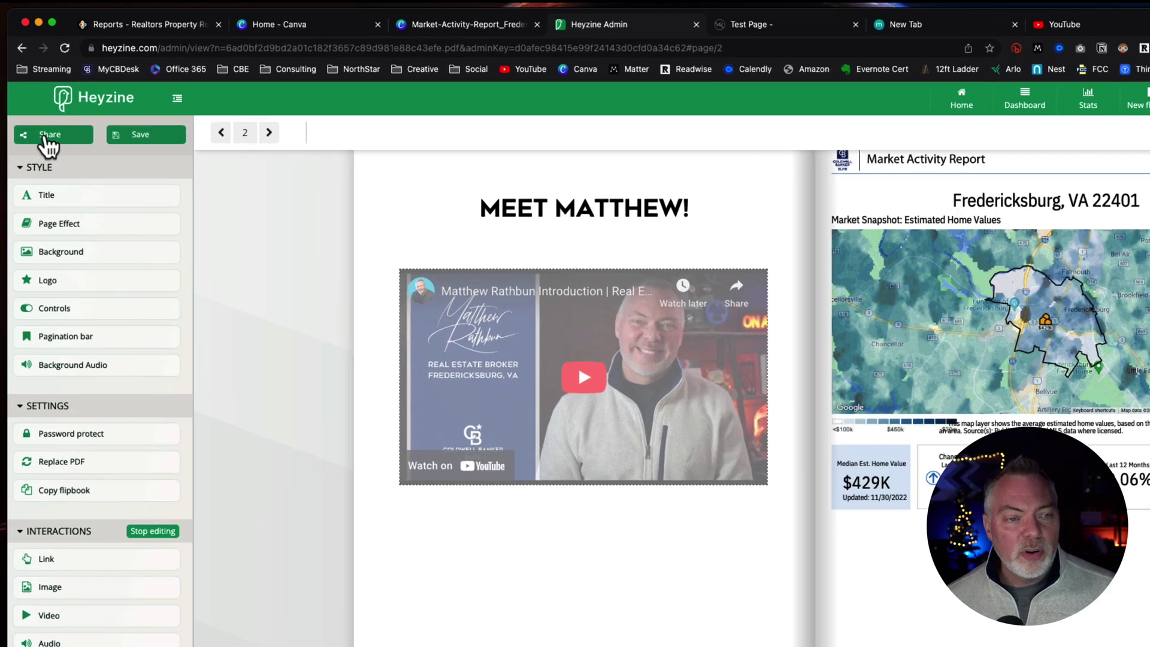
Step: Copy the flipbook's iframe embed code from the Share dialog's Web / Embed tab
click(47, 136)
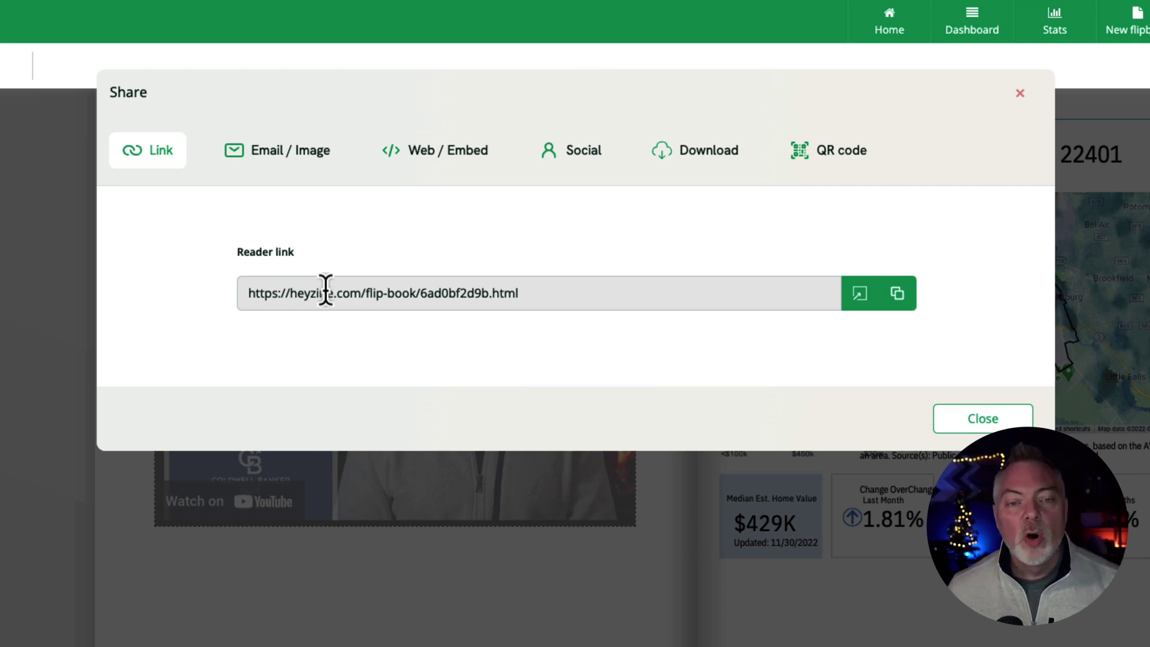
click(463, 150)
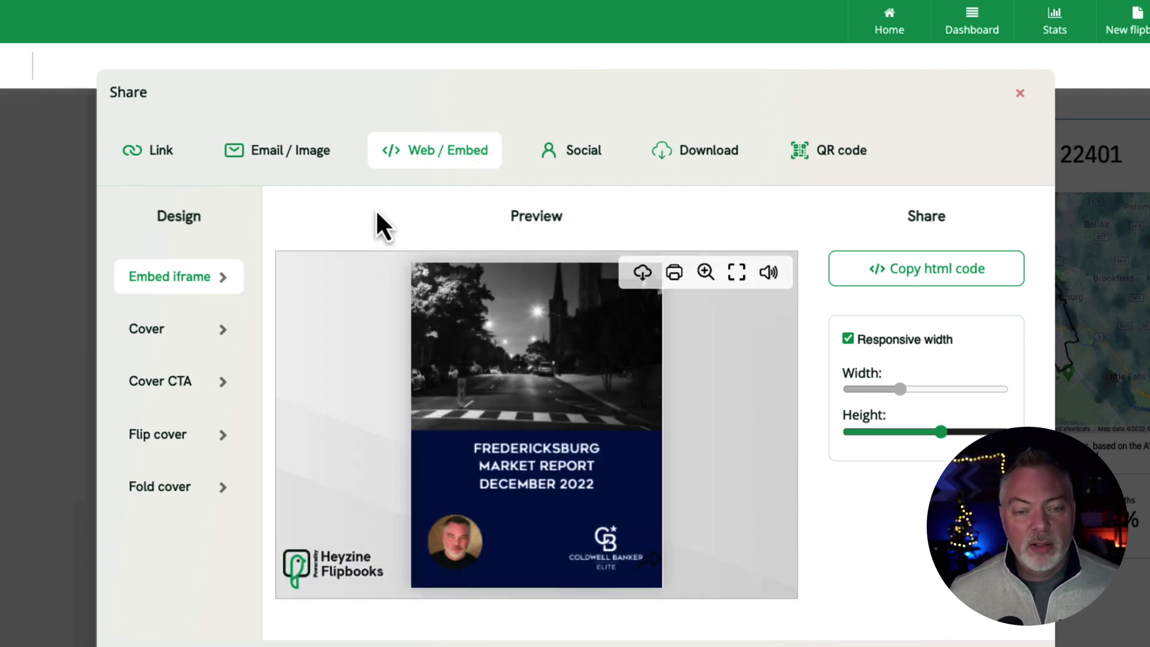
click(910, 273)
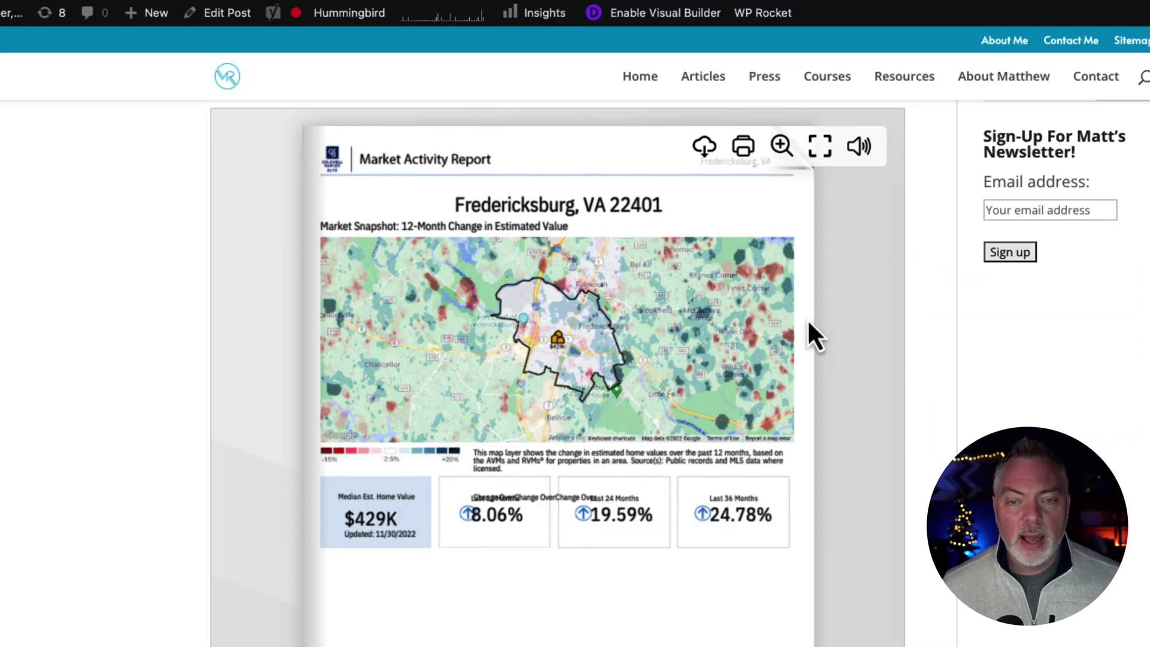
Step: Turn pages of the flipbook embedded on the WordPress page, then enable the visual builder
click(803, 337)
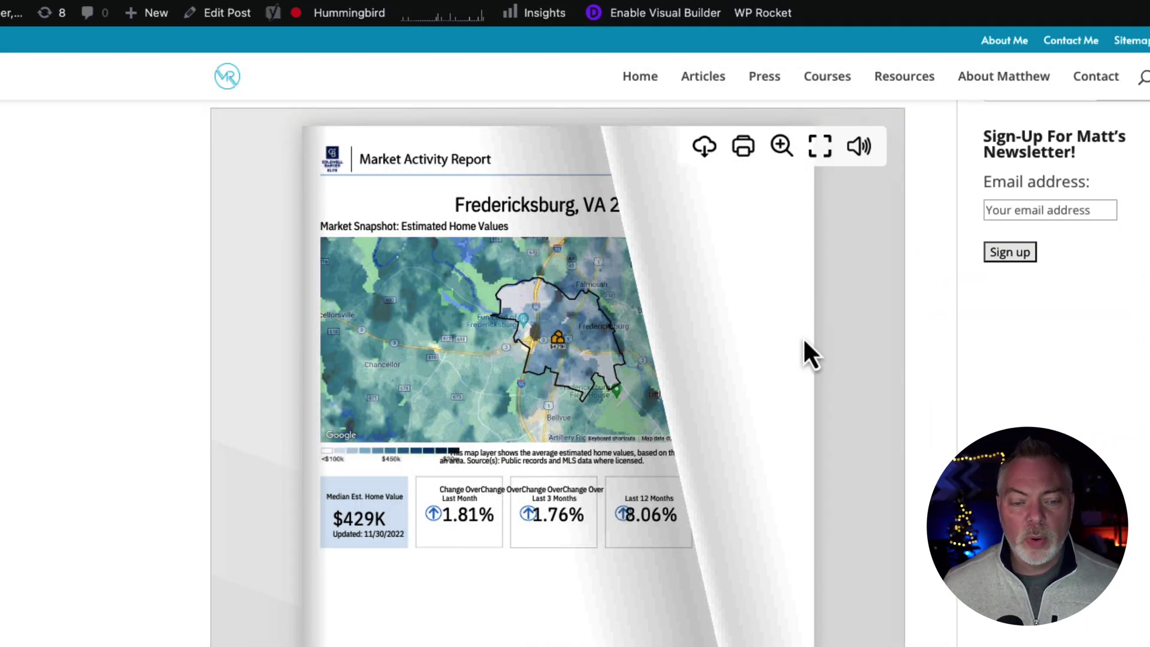
click(293, 256)
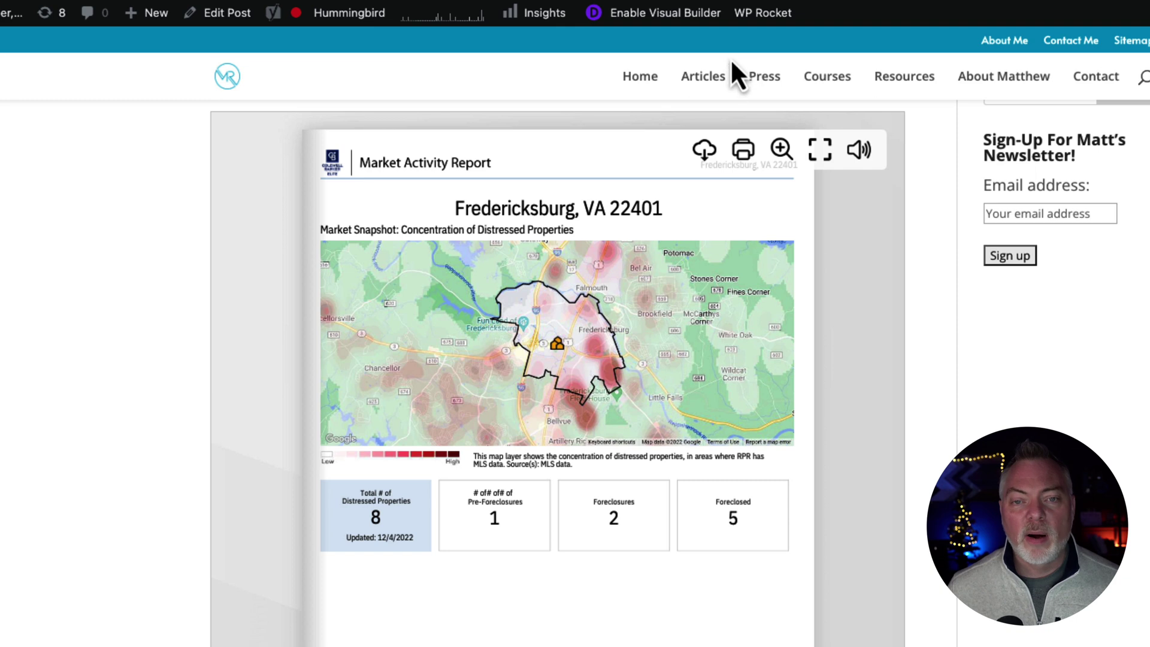
click(662, 18)
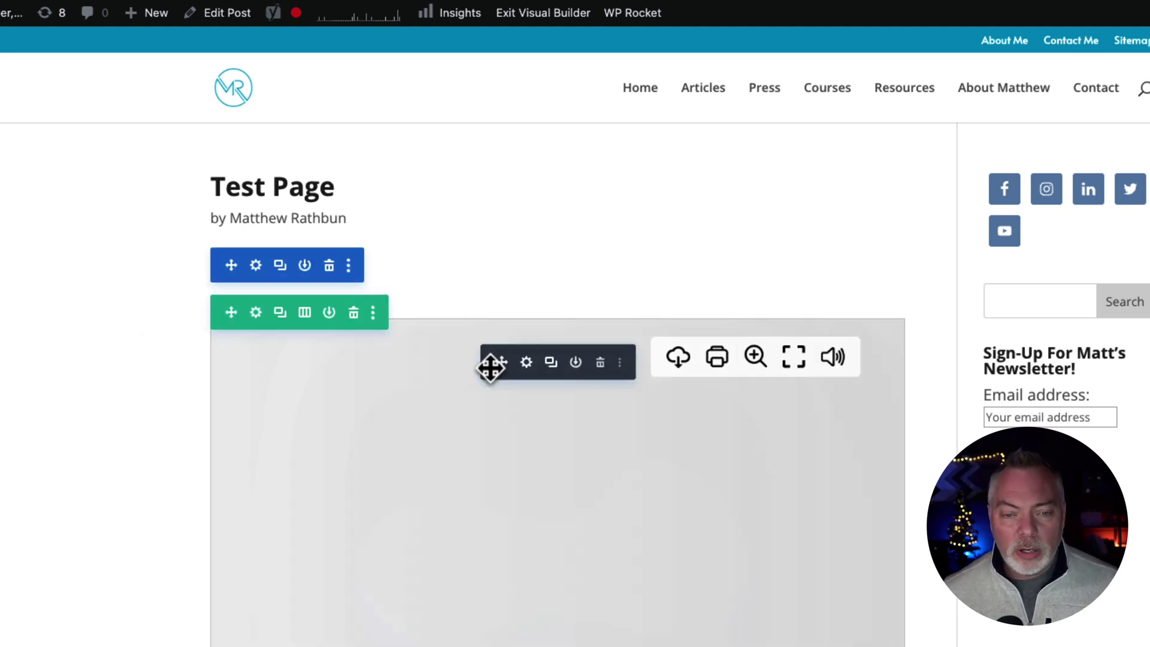
Step: Open the flipbook Text module's settings, enlarge the panel, and view its iframe as raw HTML
click(526, 362)
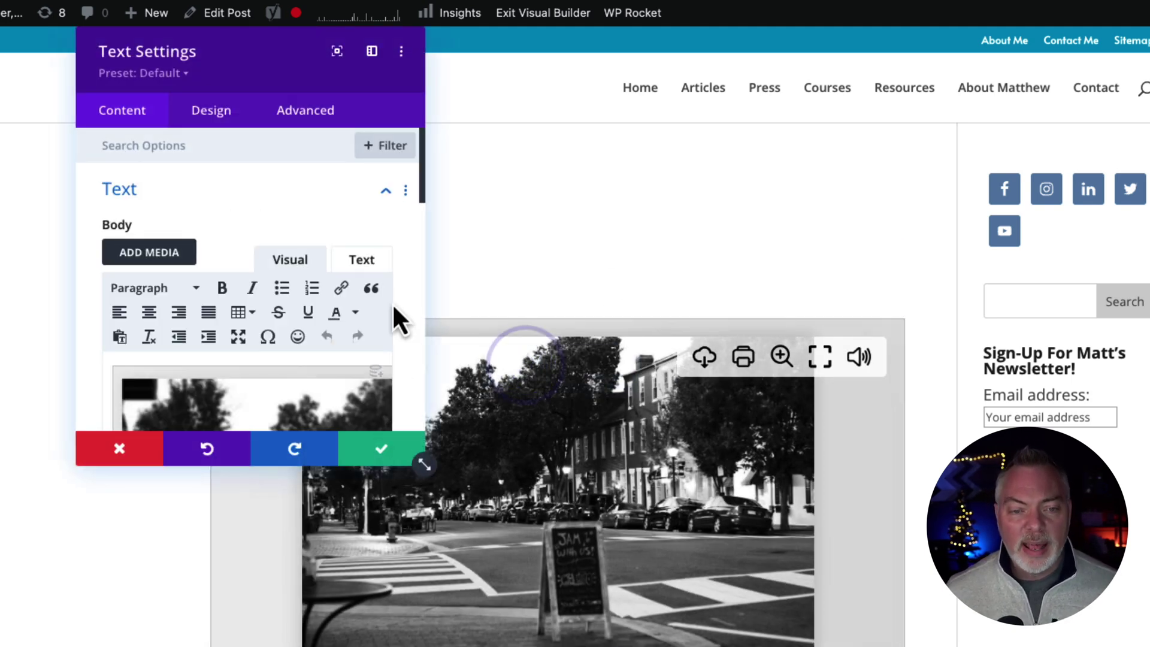
click(364, 263)
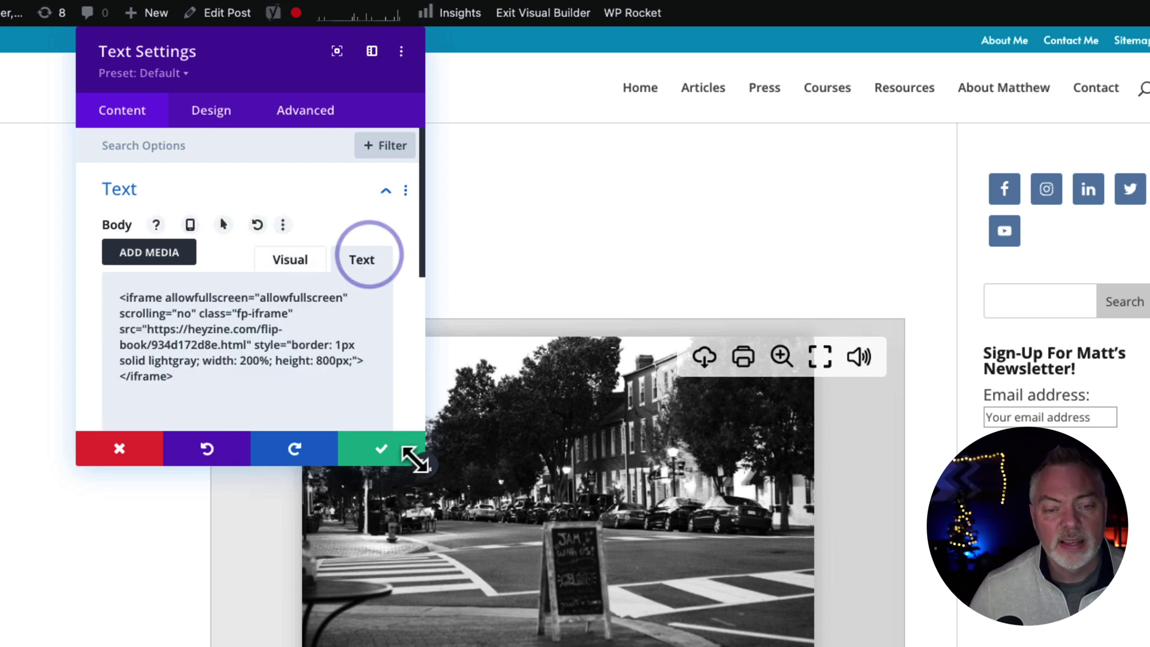
drag(419, 462, 821, 642)
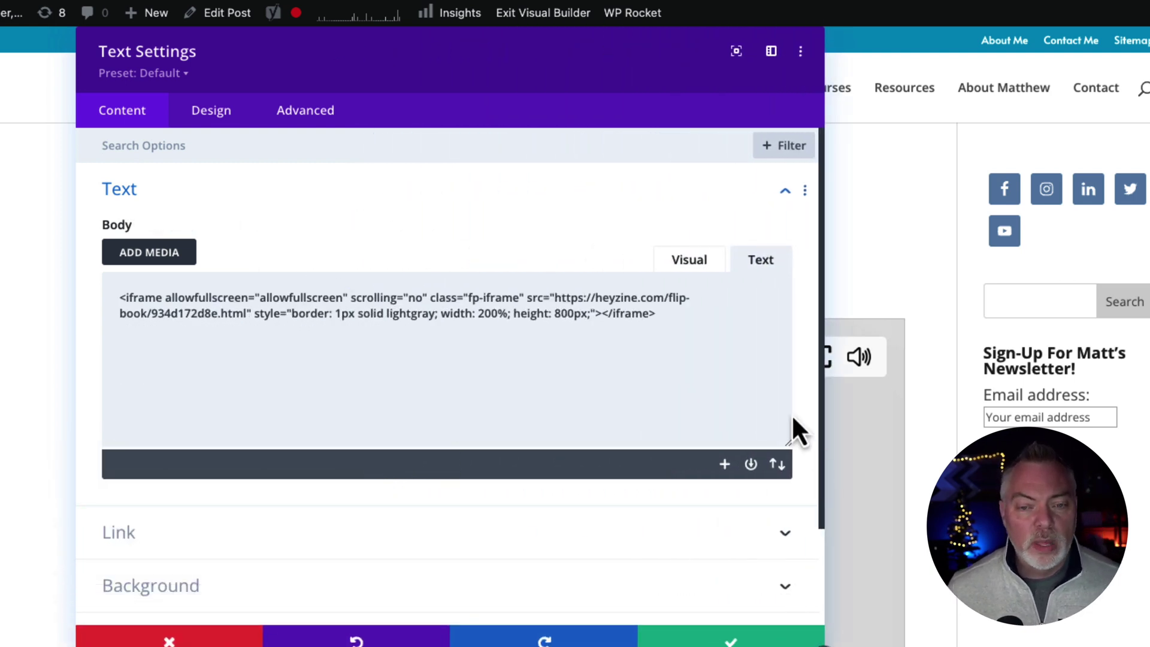
click(689, 259)
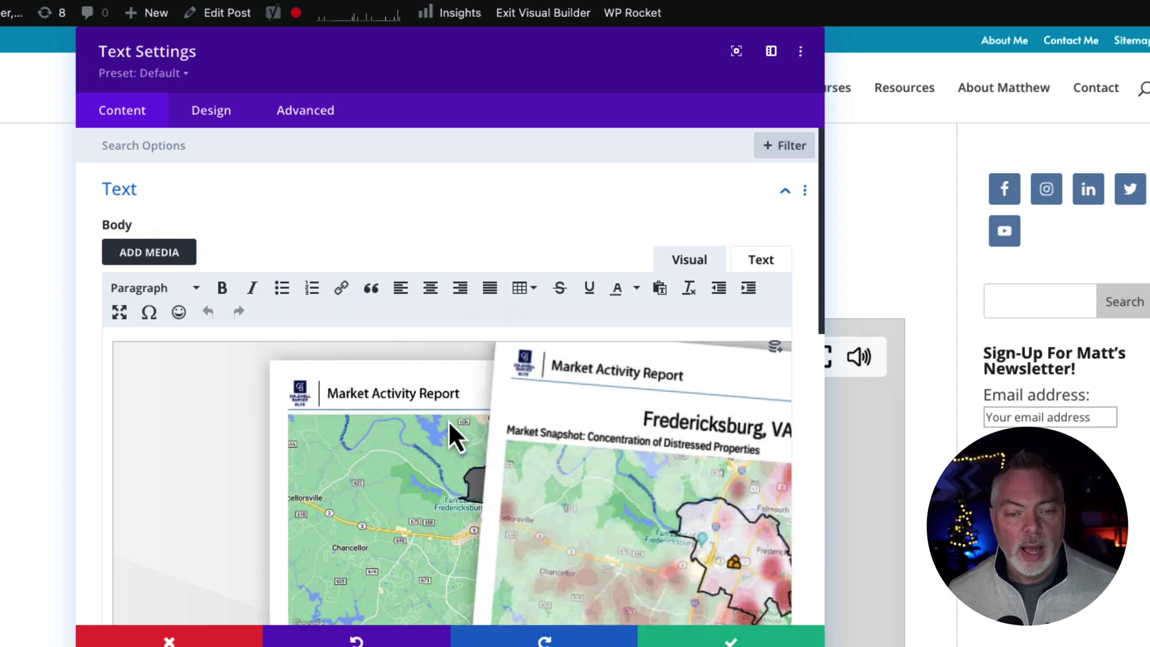
click(757, 261)
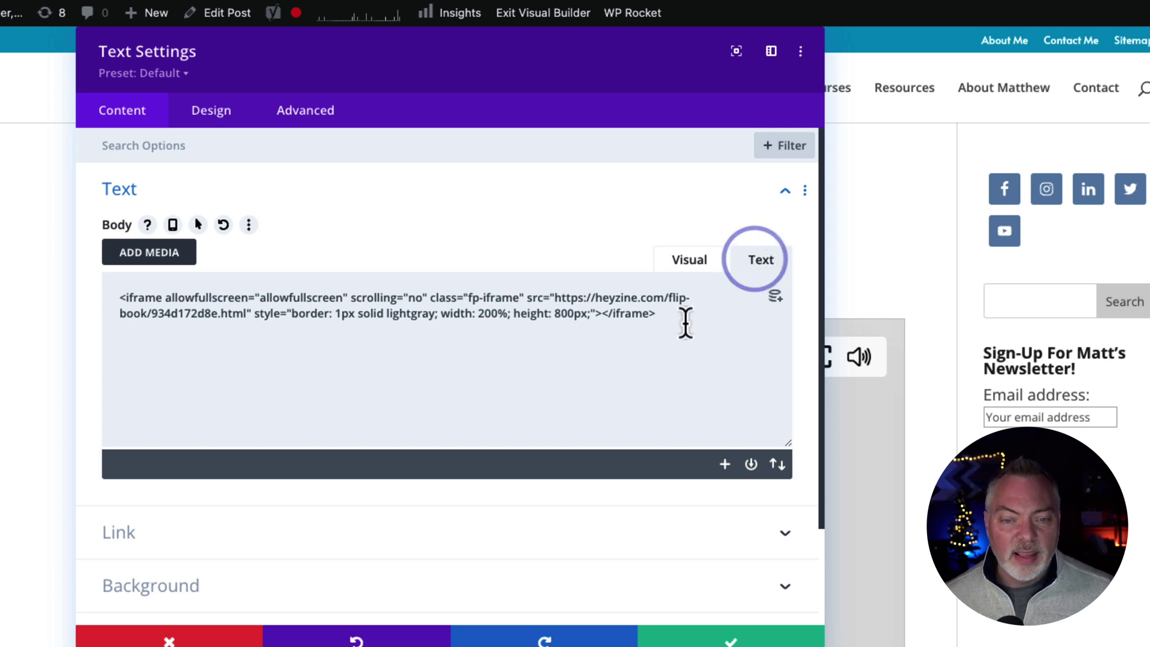
Step: Replace the old iframe with the Heyzine 6ad0bf2d9b embed and change its height from 400px to 800px
drag(685, 323, 9, 285)
key(ctrl+v)
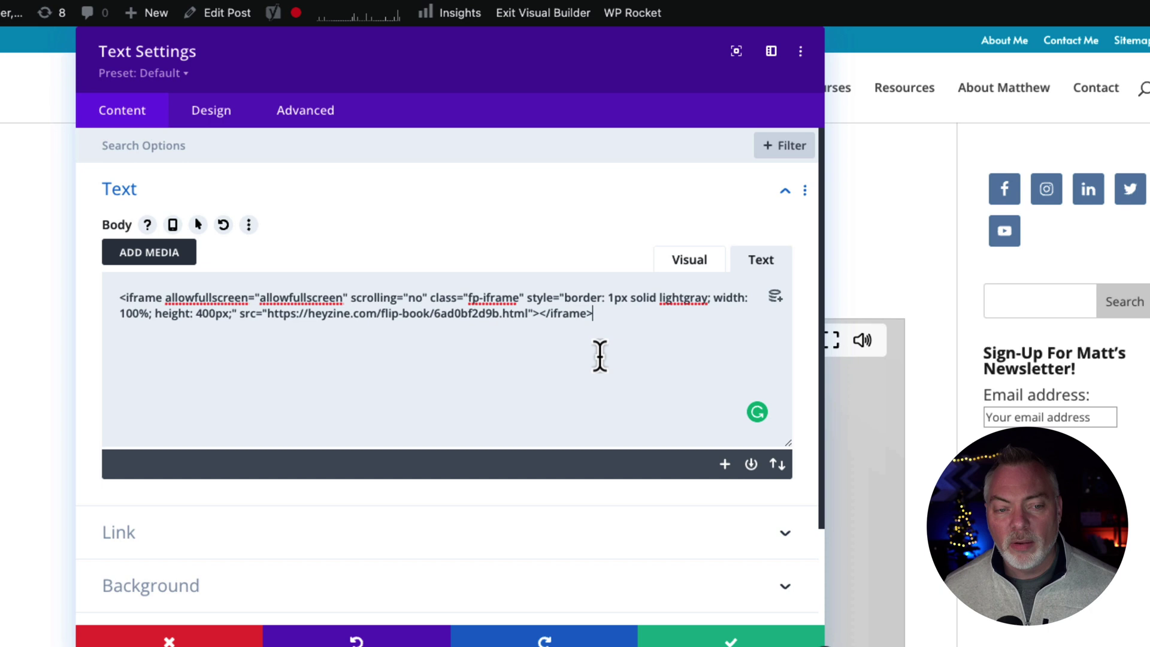
triple_click(606, 317)
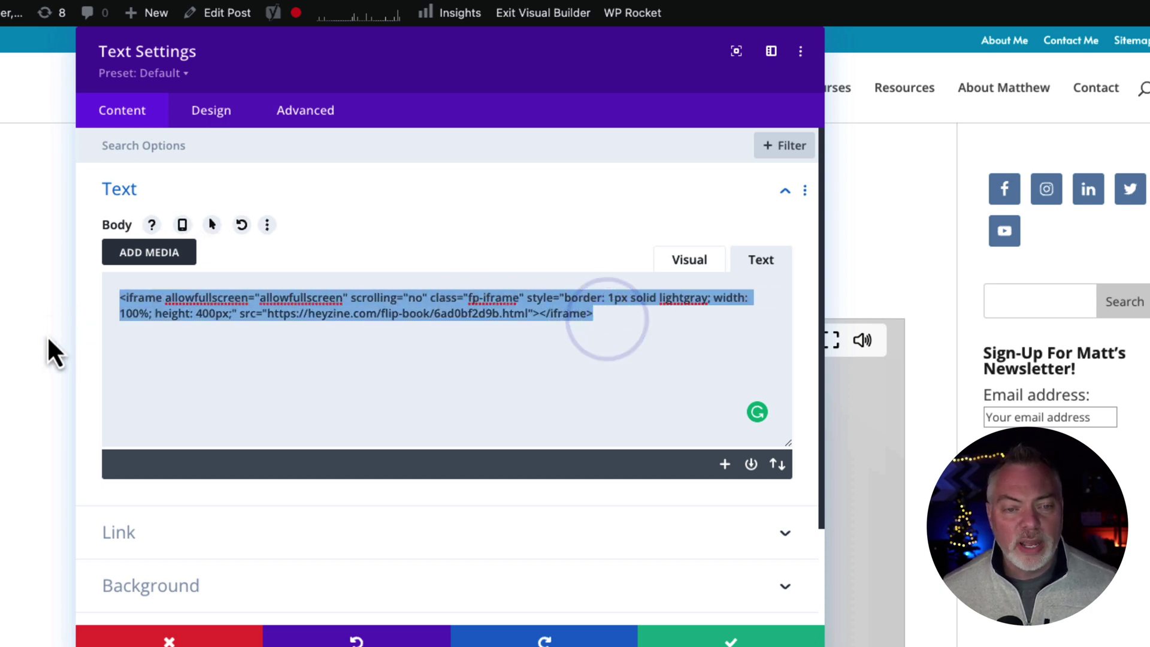
click(234, 335)
click(201, 314)
key(BackSpace)
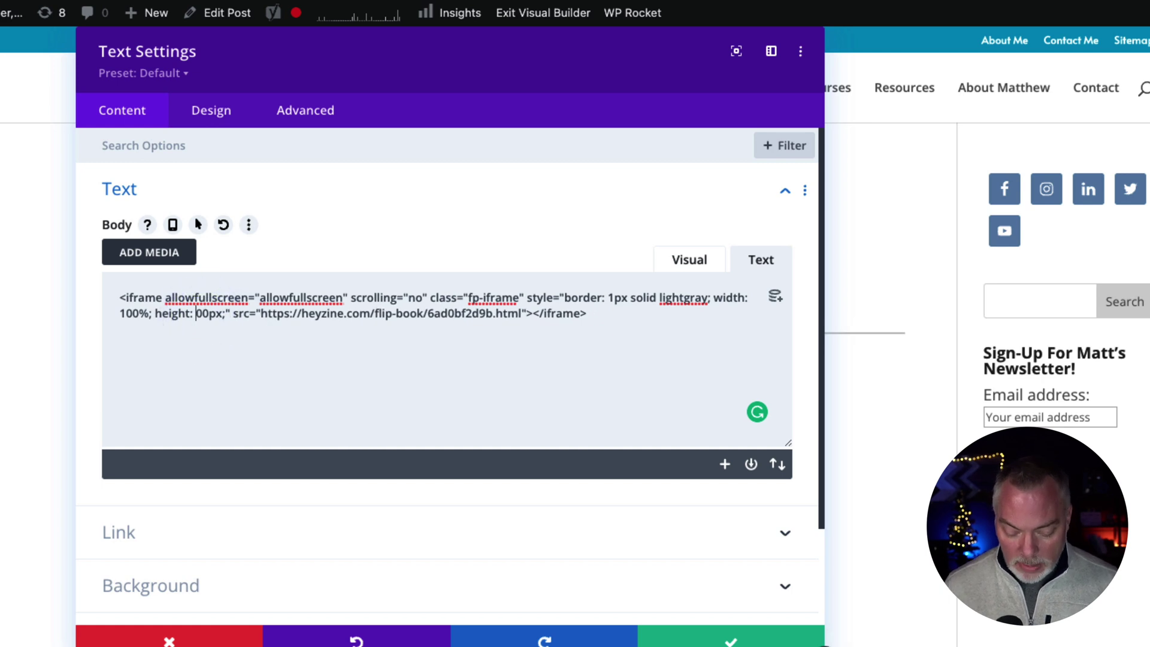
text(8)
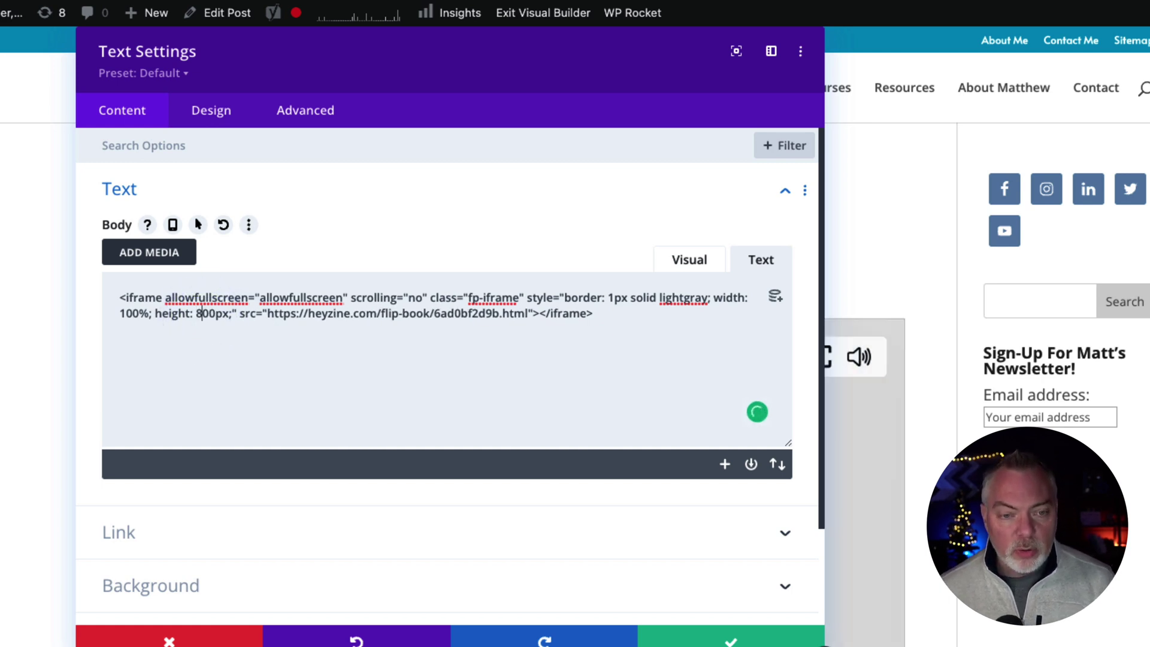
click(608, 322)
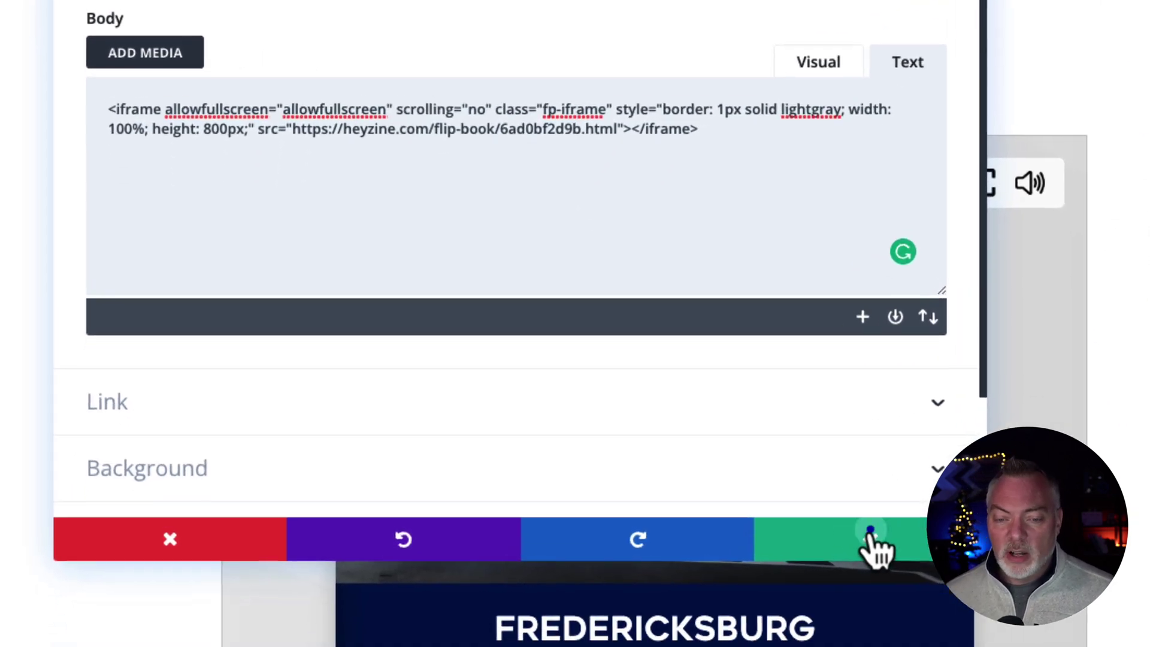
Step: Save the Text module and scroll down to the embedded flipbook on the Test Page
click(734, 636)
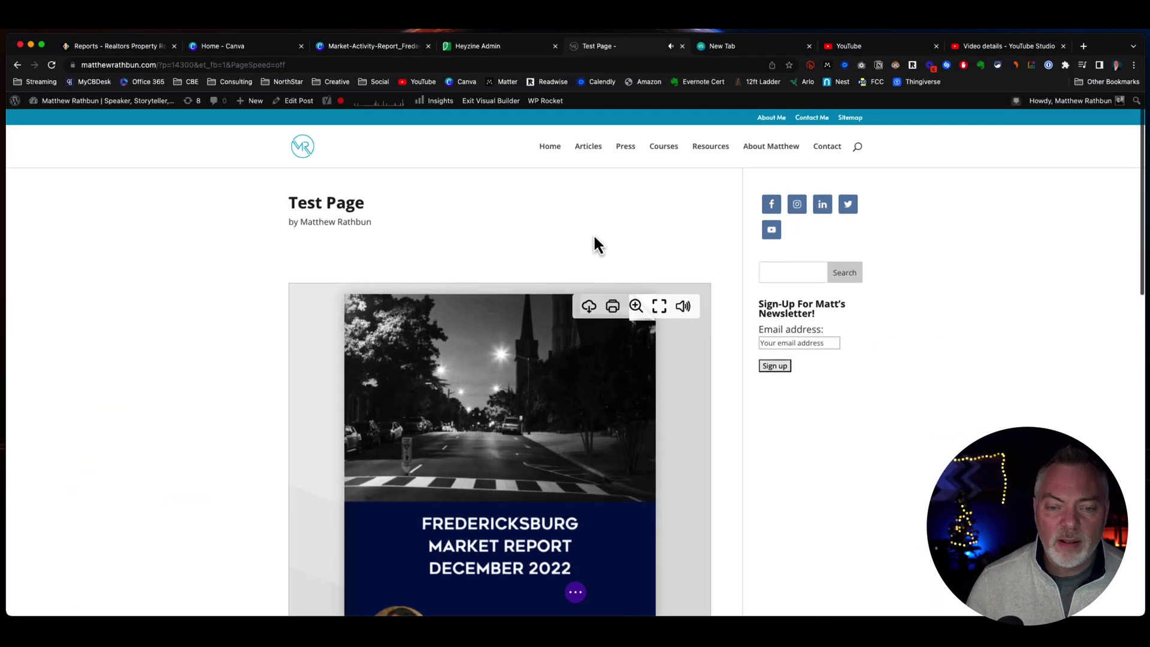
scroll(594, 236, down, 2)
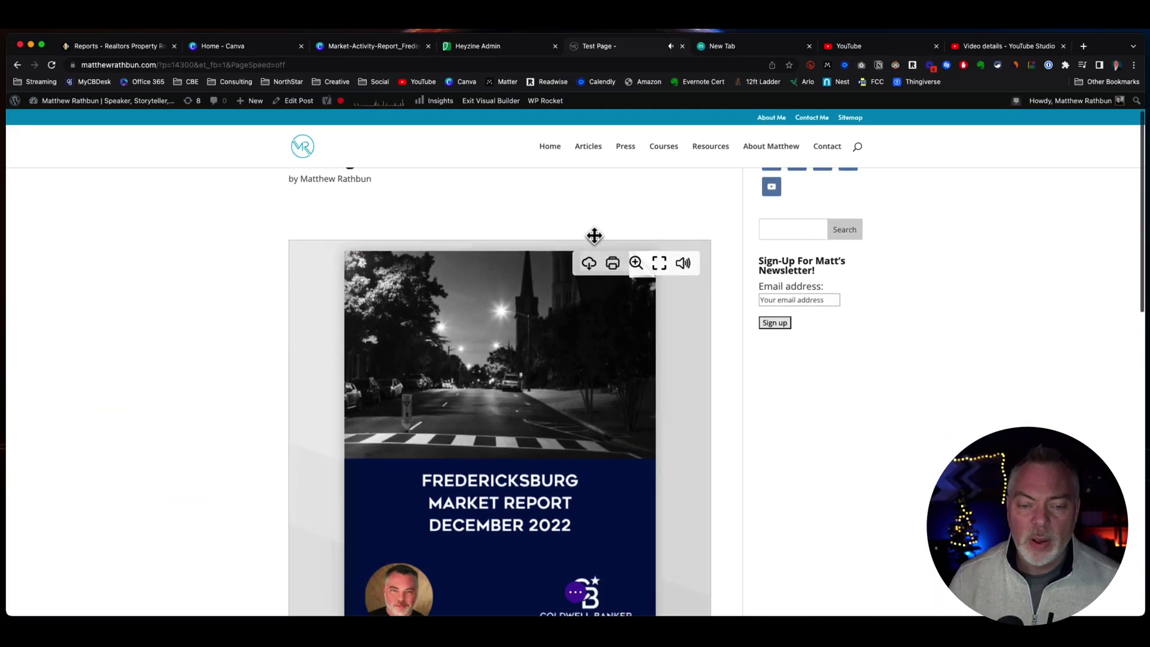
scroll(594, 236, down, 1)
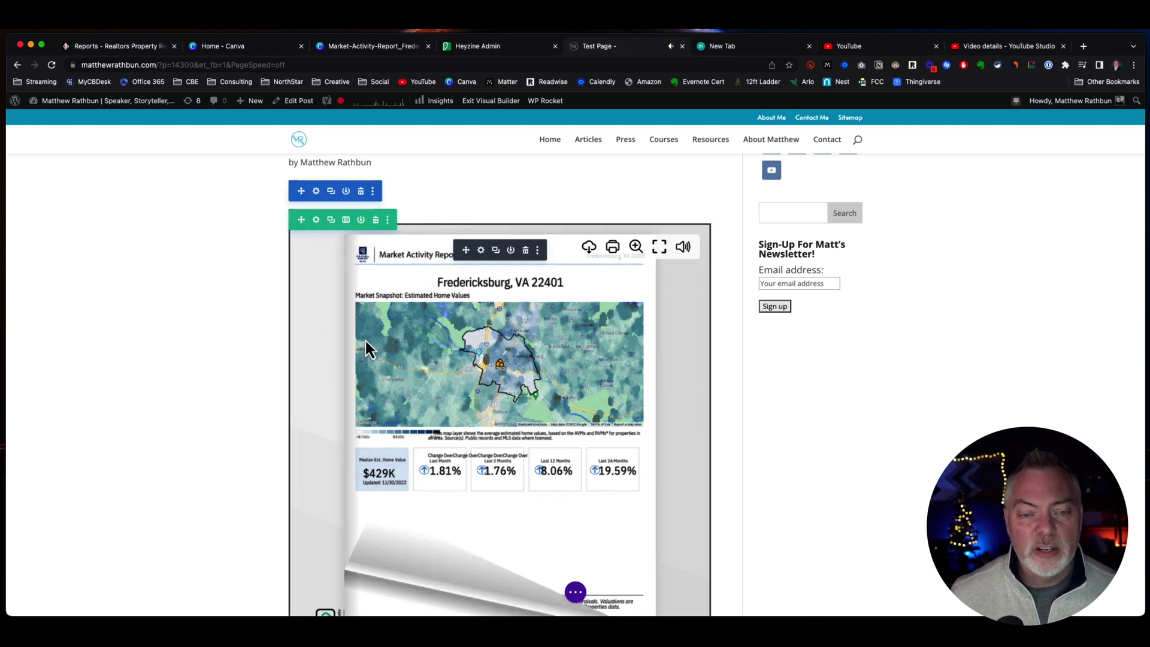
Step: Turn the Fredericksburg Market Report flipbook back to its cover and review it at 800px height
click(365, 341)
click(366, 341)
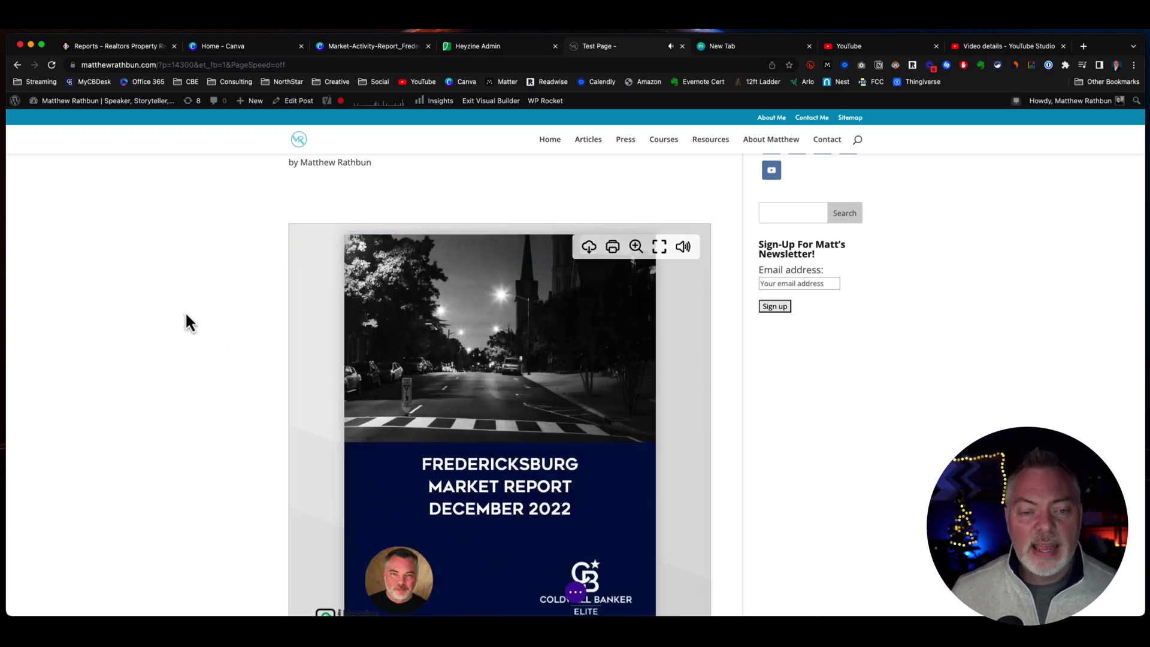
scroll(153, 312, down, 2)
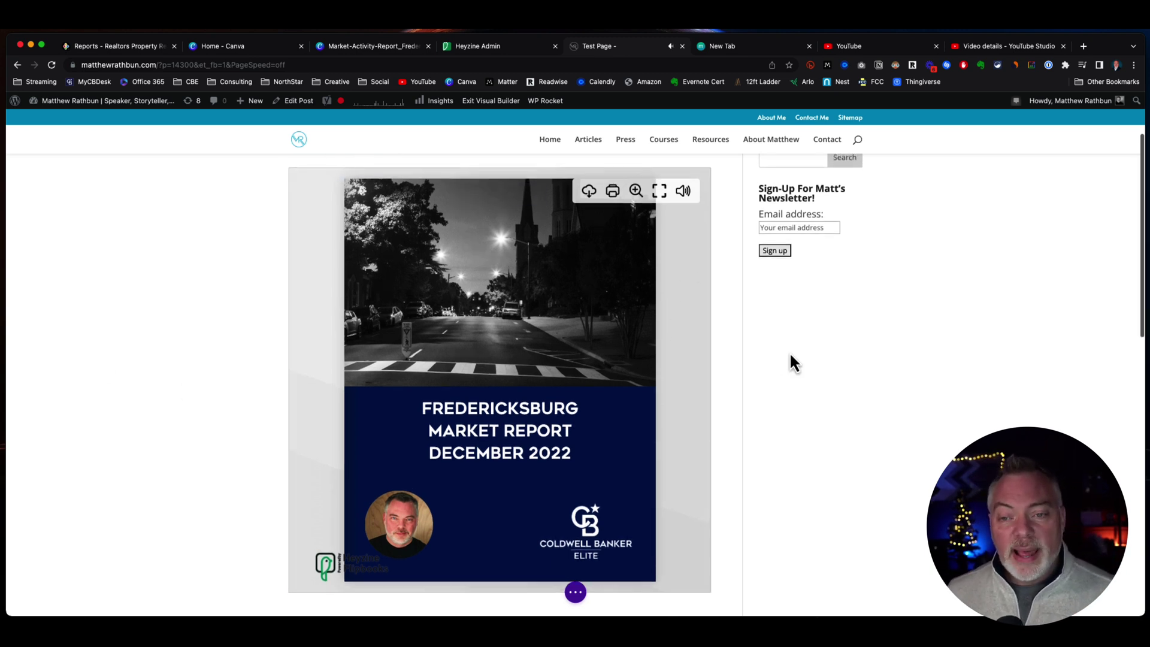
scroll(790, 351, up, 3)
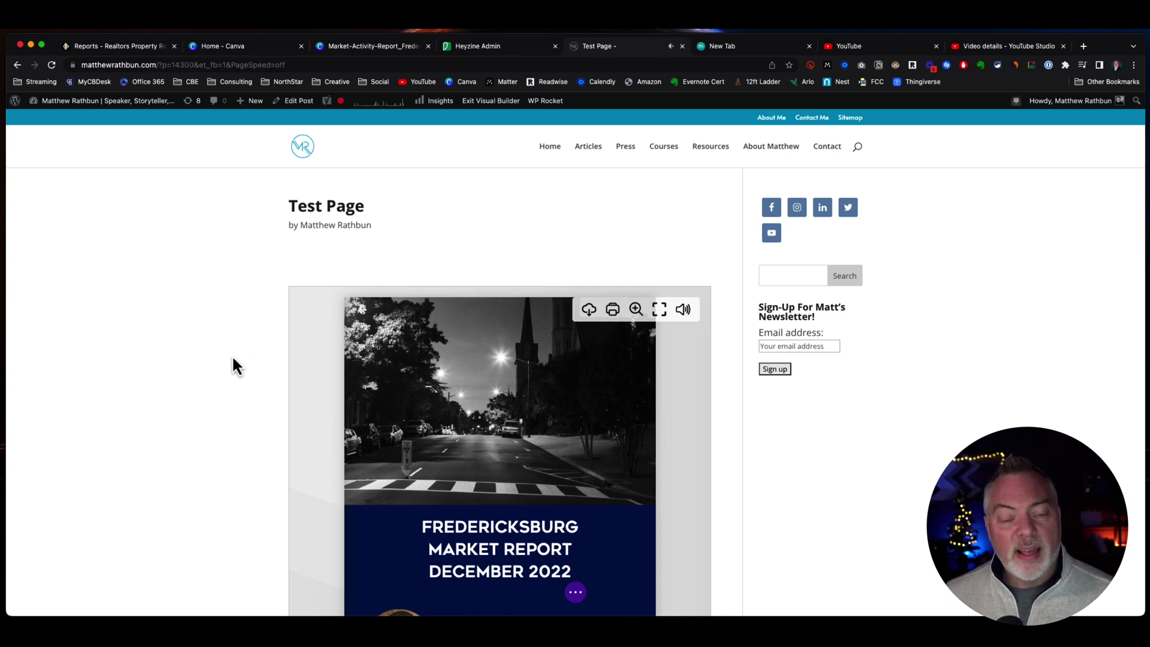
scroll(233, 355, down, 3)
scroll(232, 354, up, 3)
scroll(234, 356, down, 2)
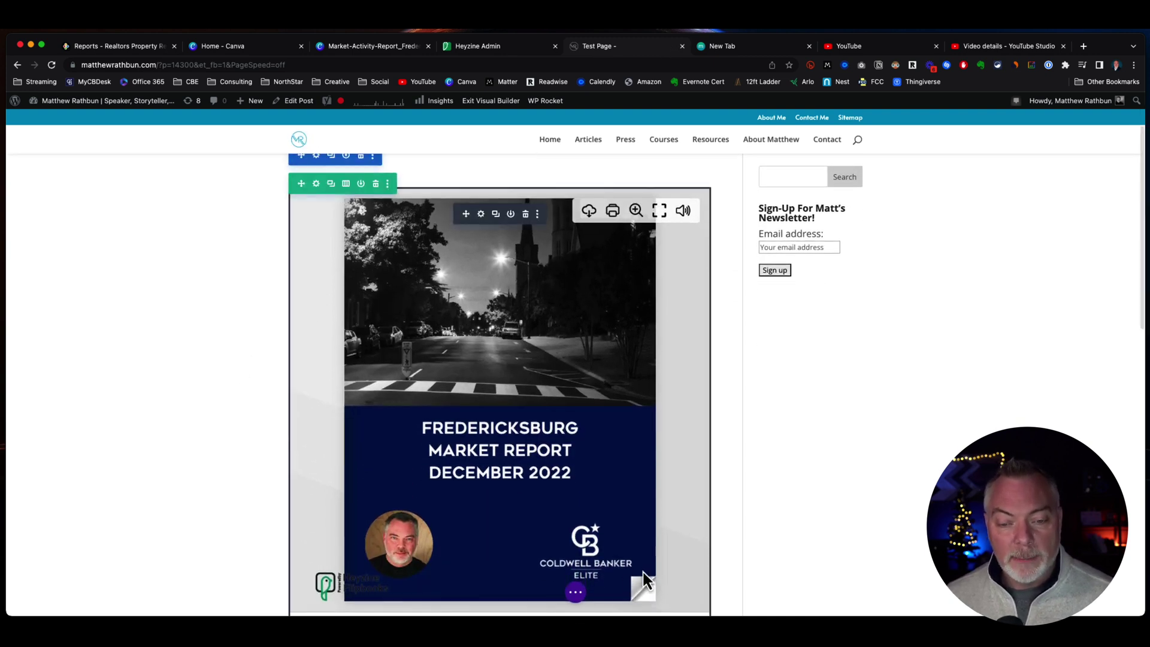
click(644, 595)
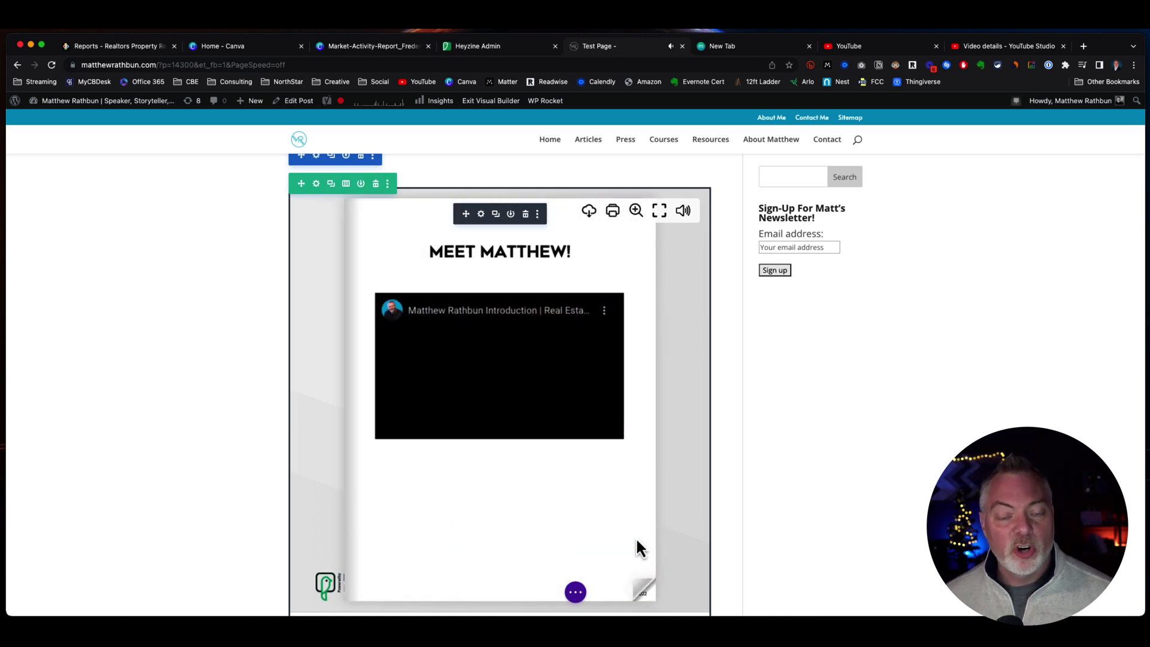
click(491, 368)
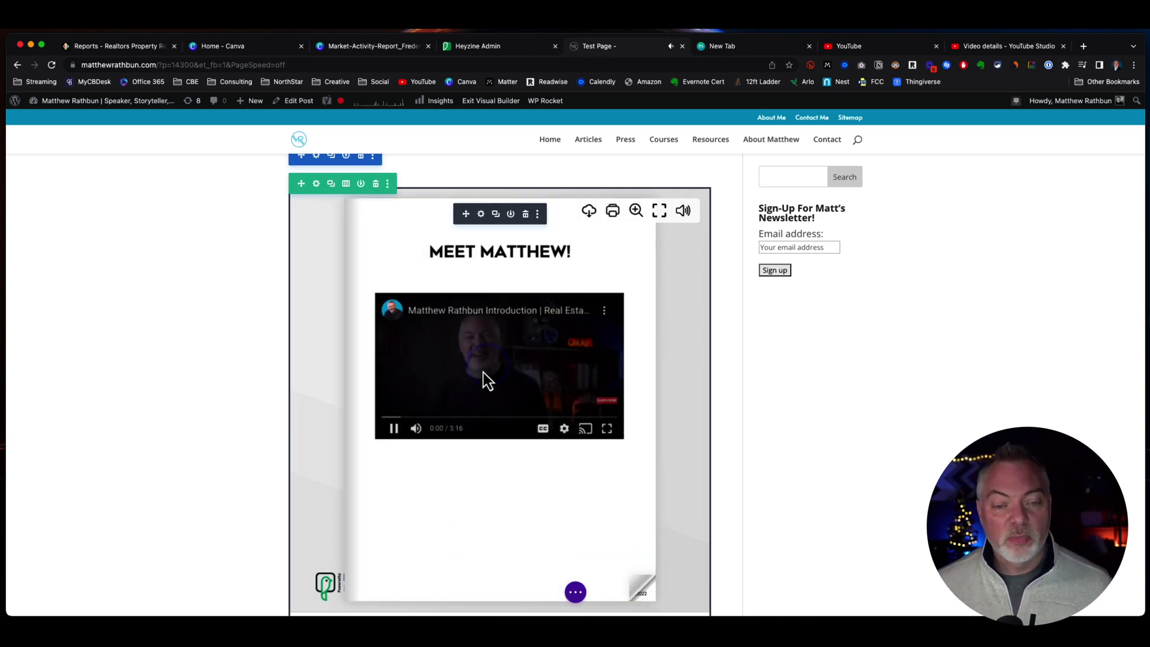
click(393, 430)
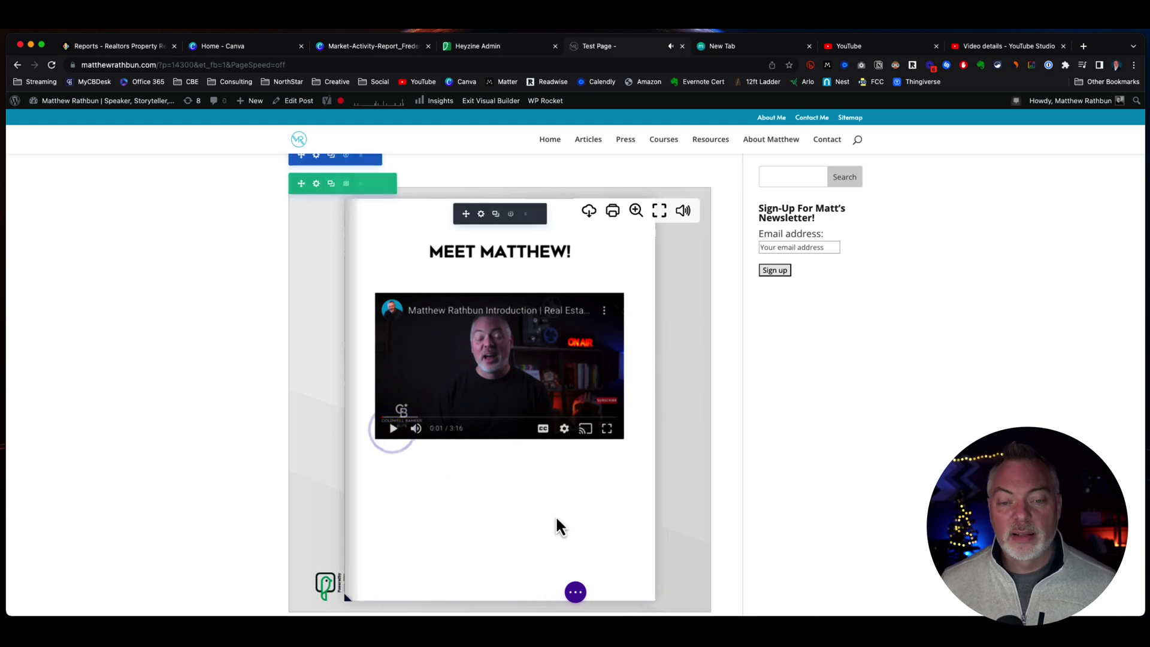
click(676, 576)
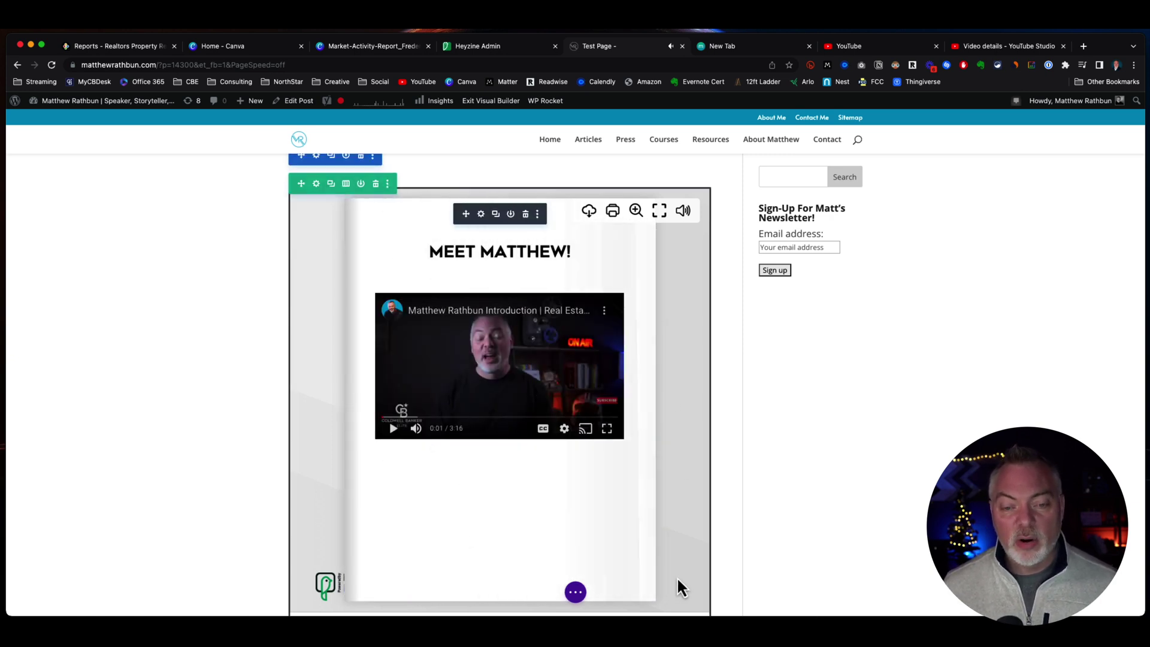
click(677, 577)
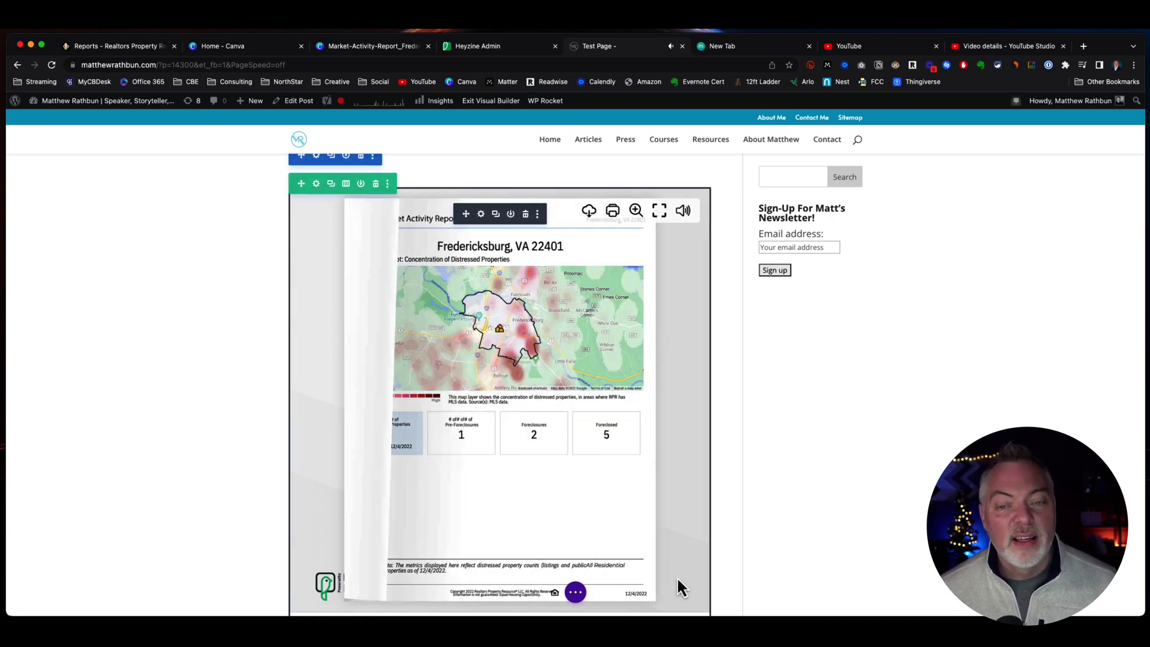
click(677, 576)
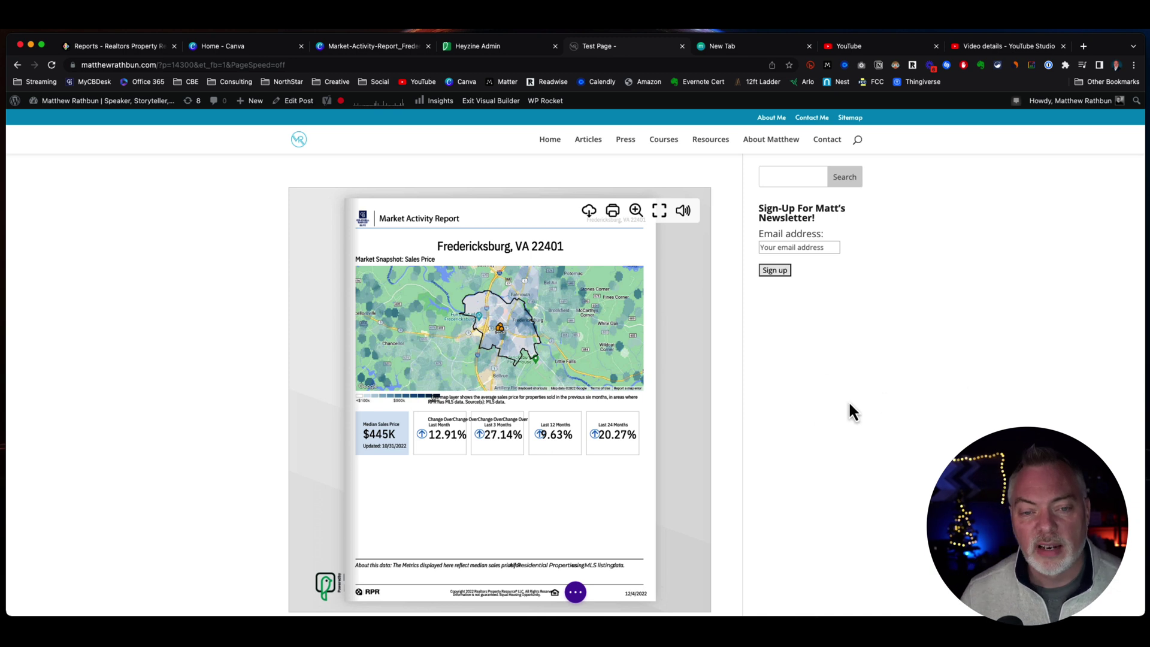
click(334, 455)
click(333, 454)
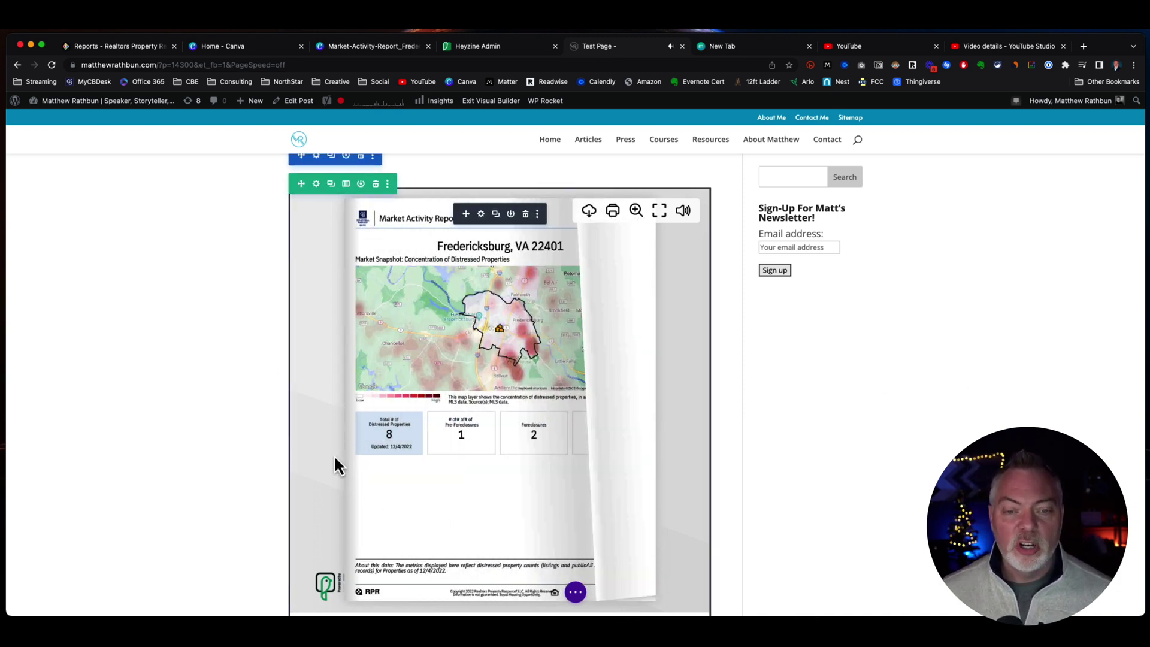
click(335, 453)
click(335, 452)
click(335, 453)
scroll(187, 424, up, 2)
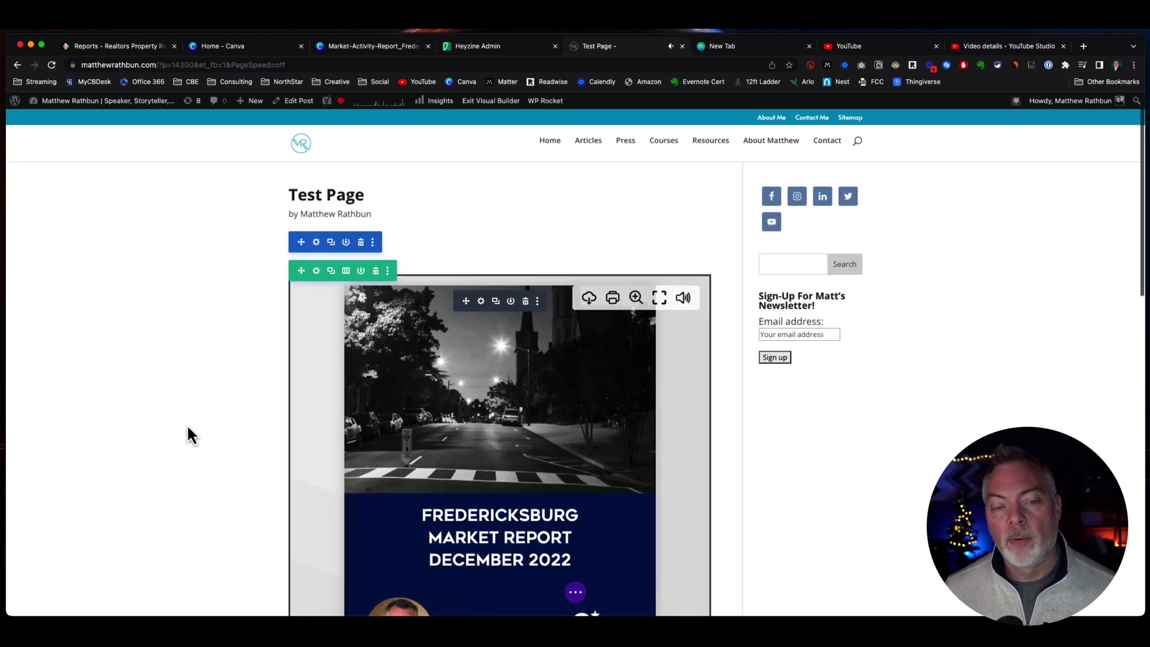
scroll(187, 432, down, 5)
scroll(187, 433, up, 3)
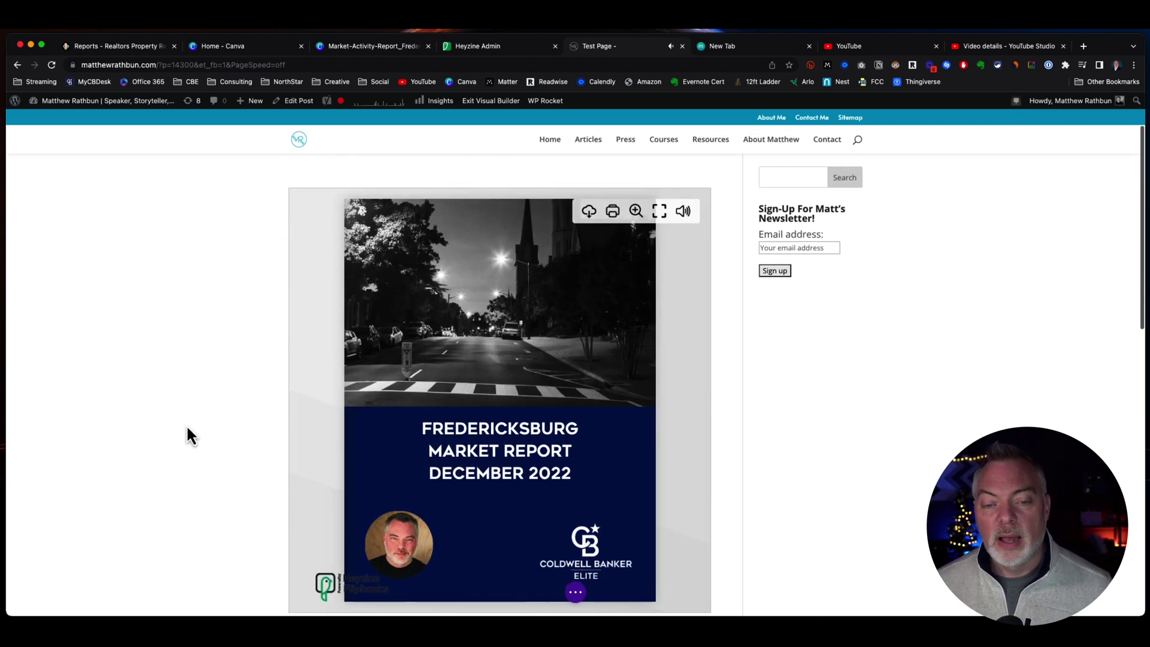